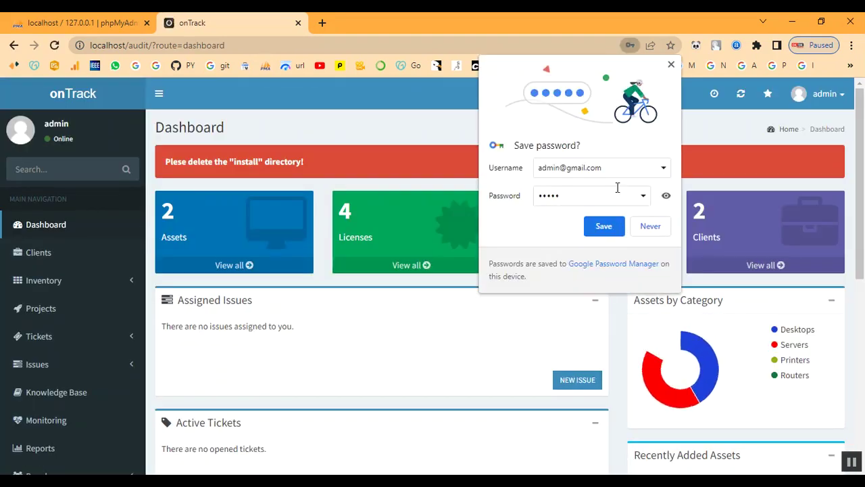
# Decline Chrome's save-password prompt and review the dashboard's asset, license, project and client counts.
pyautogui.click(650, 227)
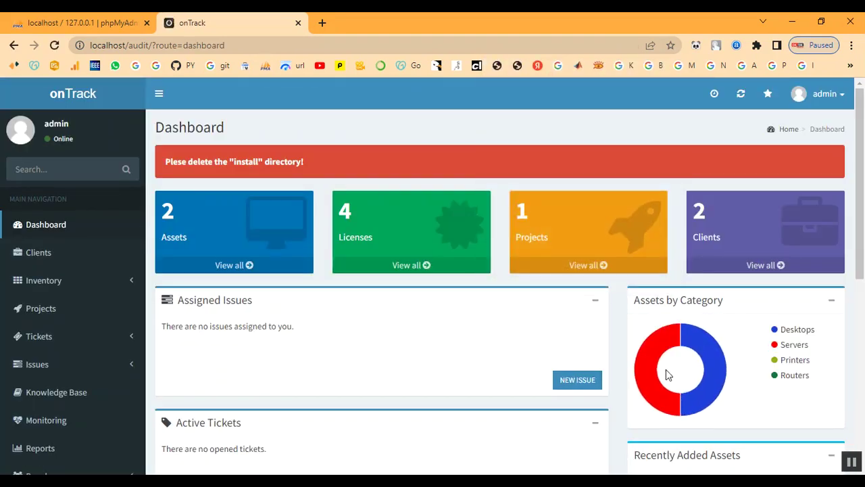
pyautogui.scroll(-5, 439, 333)
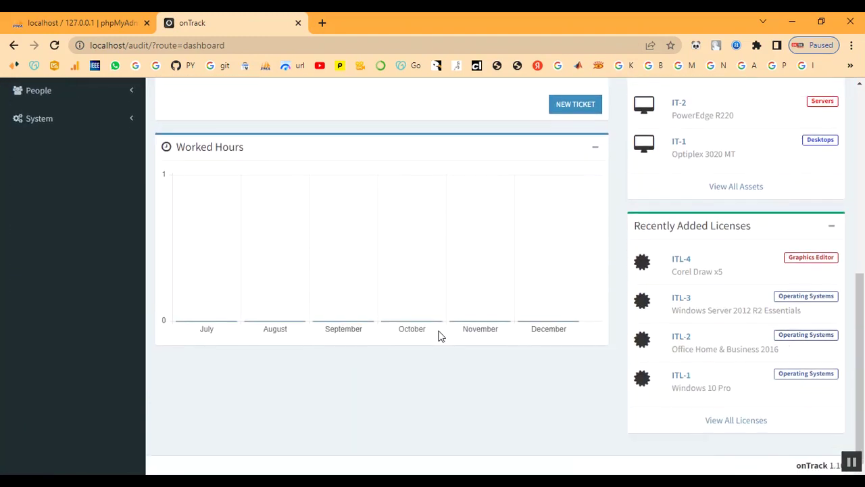
pyautogui.scroll(2, 436, 416)
pyautogui.scroll(3, 436, 416)
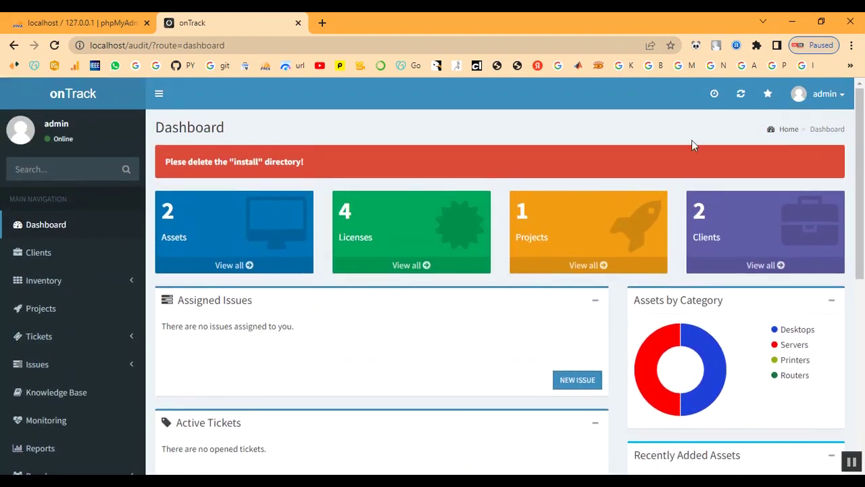
pyautogui.scroll(-4, 282, 325)
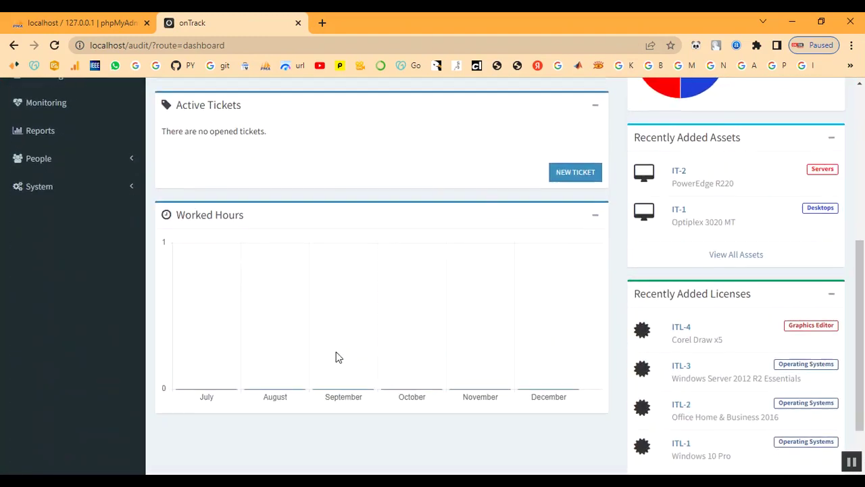
pyautogui.scroll(-1, 732, 431)
pyautogui.scroll(3, 732, 431)
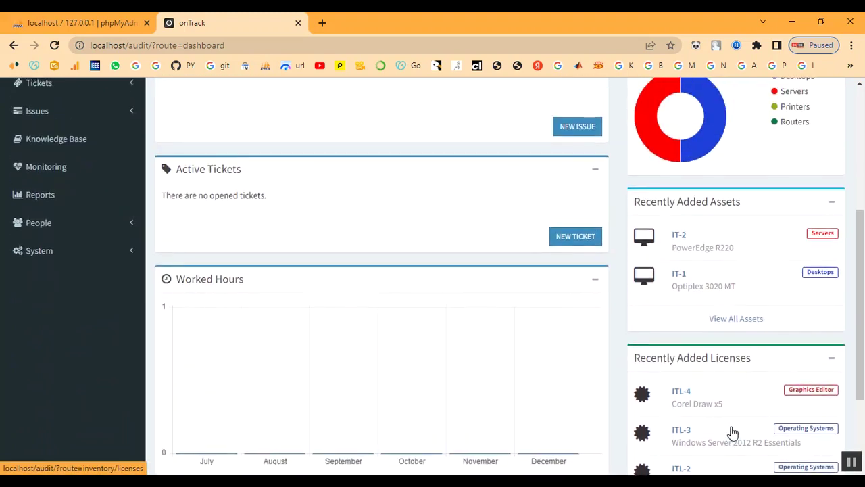
pyautogui.scroll(3, 732, 433)
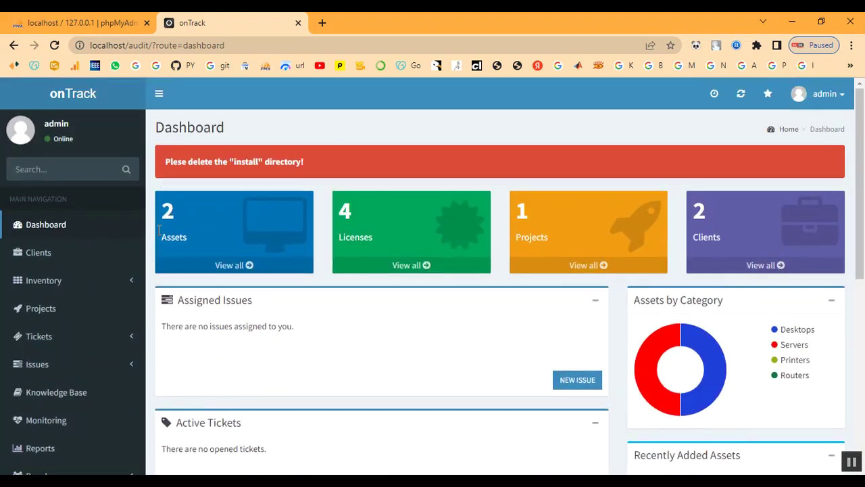
# Create a client named 'Client' with asset tag prefix IT-TN33 and license tag prefix ITL-33.
pyautogui.click(40, 257)
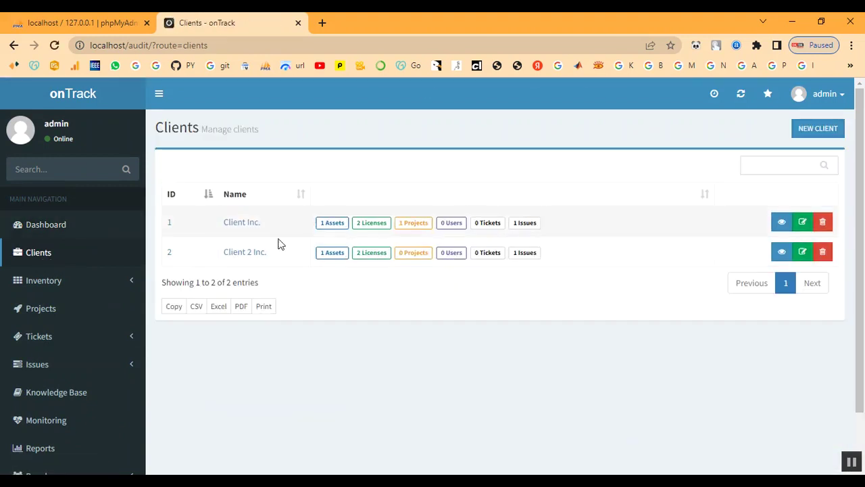
pyautogui.click(818, 130)
pyautogui.click(263, 170)
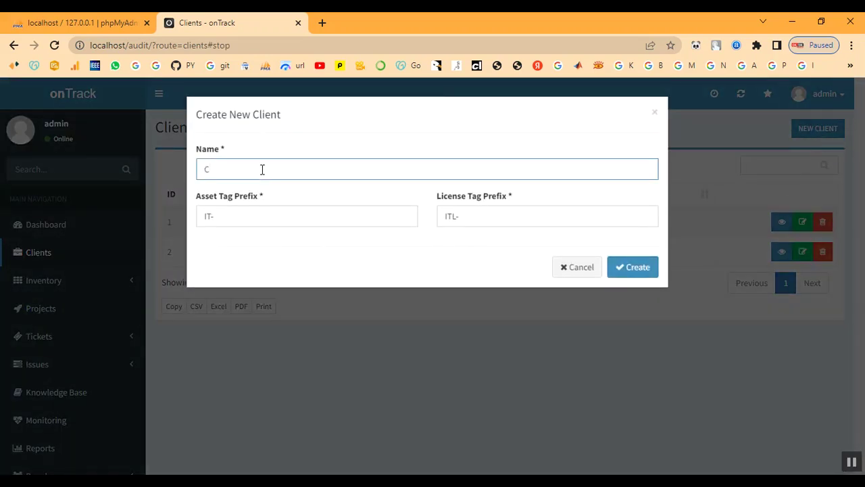
pyautogui.write('Client')
pyautogui.click(259, 222)
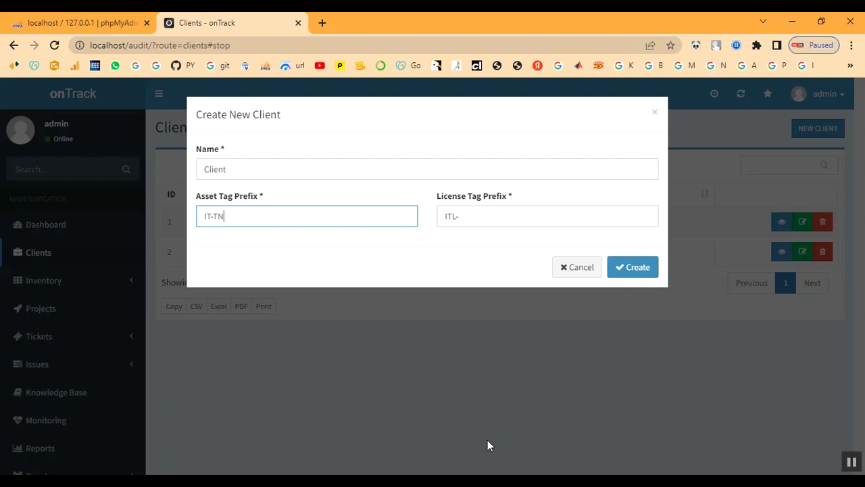
pyautogui.write('33')
pyautogui.click(464, 217)
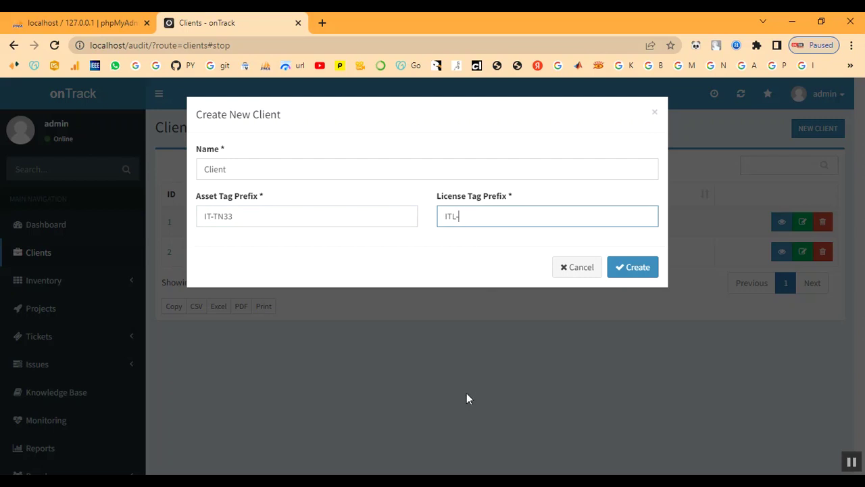
pyautogui.write('ITL-33')
pyautogui.click(621, 267)
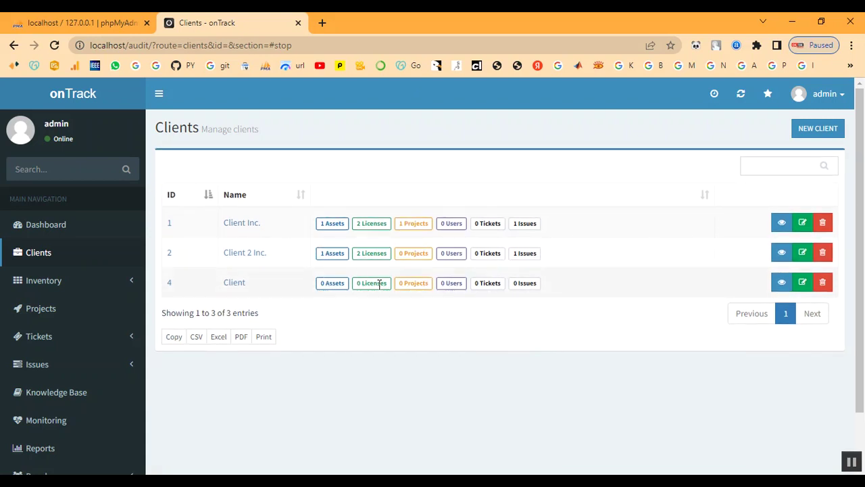
# Open the new Client's summary page and look it over.
pyautogui.click(237, 285)
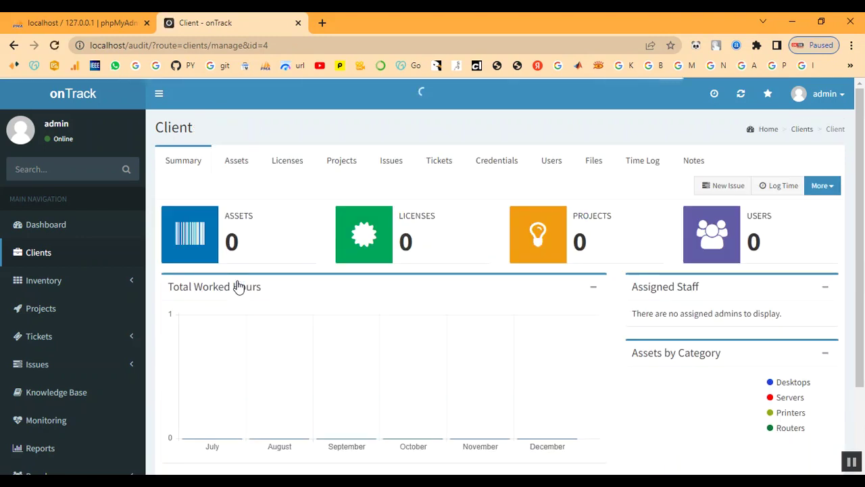
pyautogui.scroll(-2, 561, 300)
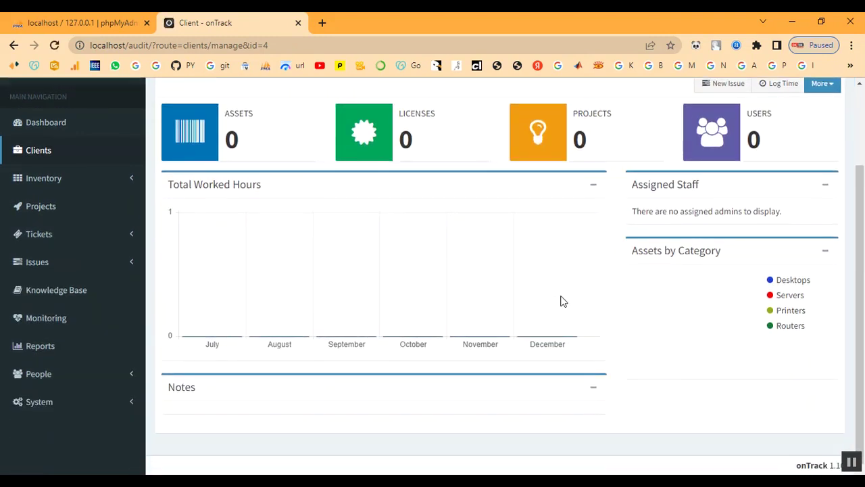
pyautogui.scroll(2, 561, 300)
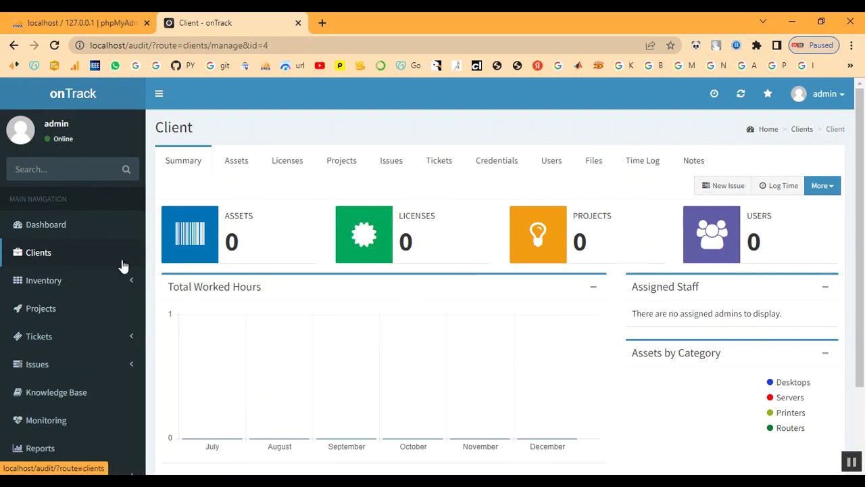
# Go to Inventory > Attributes > Asset Categories.
pyautogui.click(39, 283)
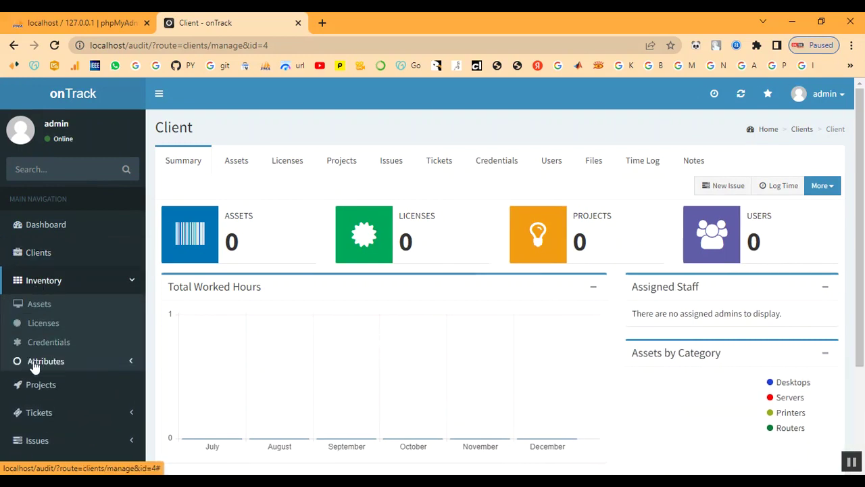
pyautogui.click(33, 364)
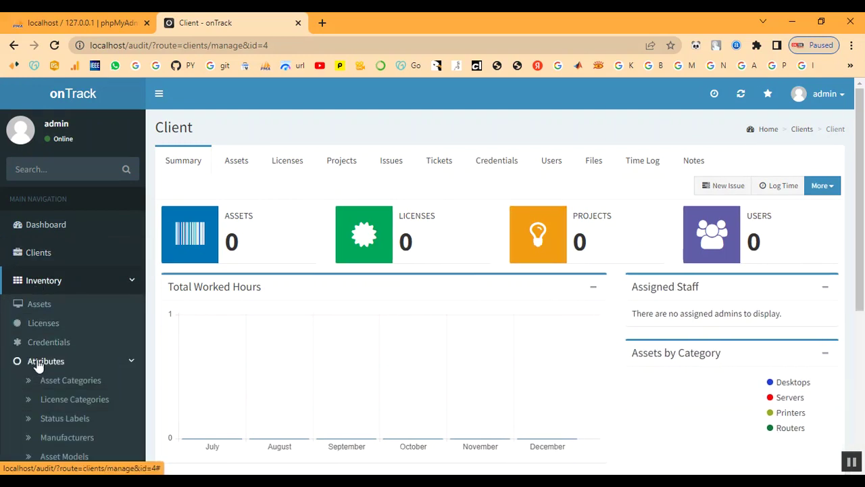
pyautogui.scroll(-3, 33, 370)
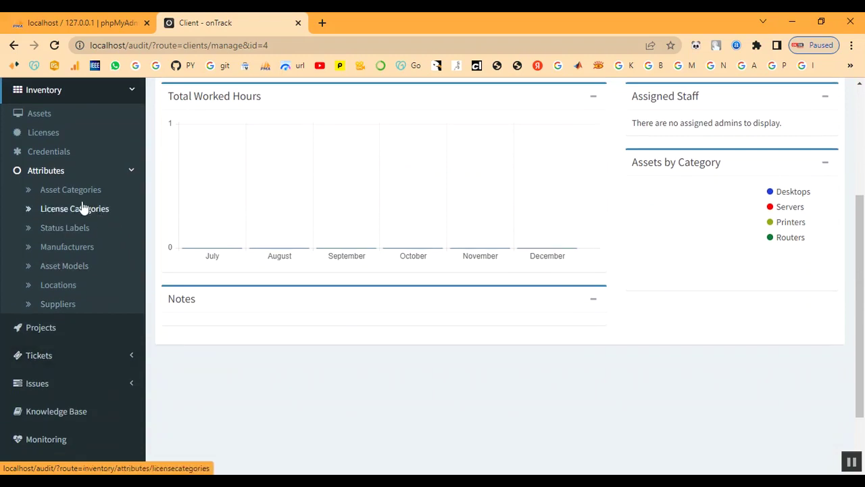
pyautogui.click(75, 193)
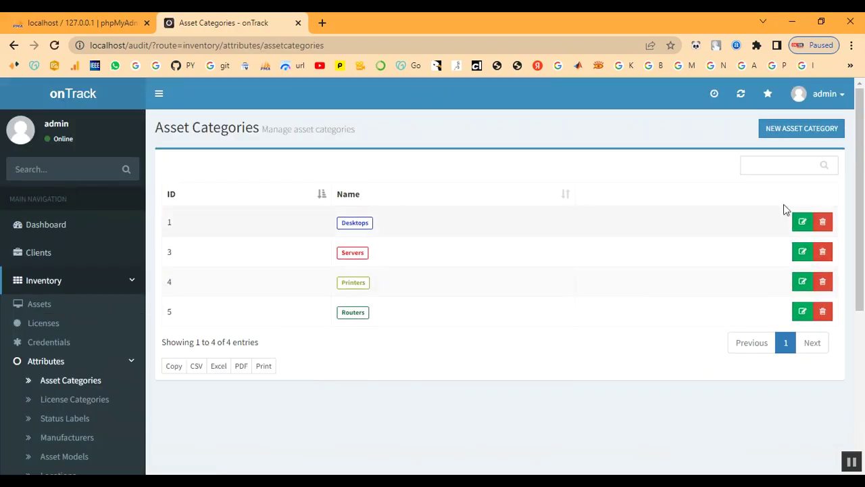
# Add a Laptop asset category with badge colour #ff0472, then go to License Categories.
pyautogui.click(787, 131)
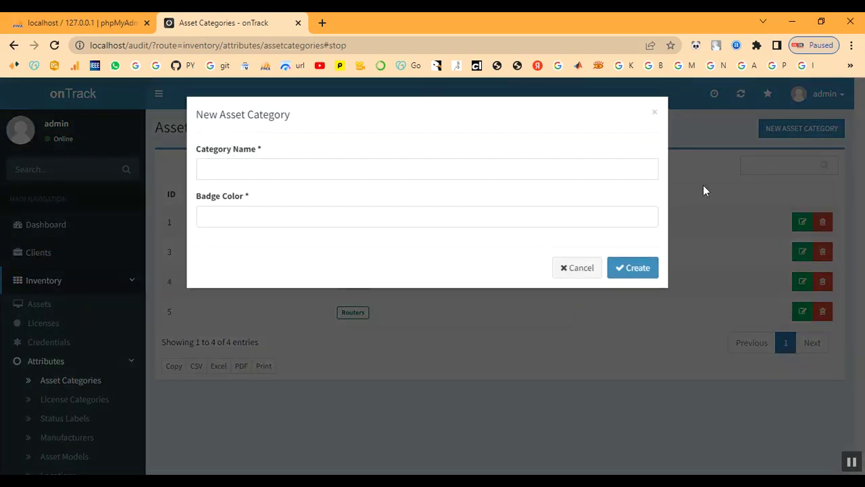
pyautogui.click(219, 174)
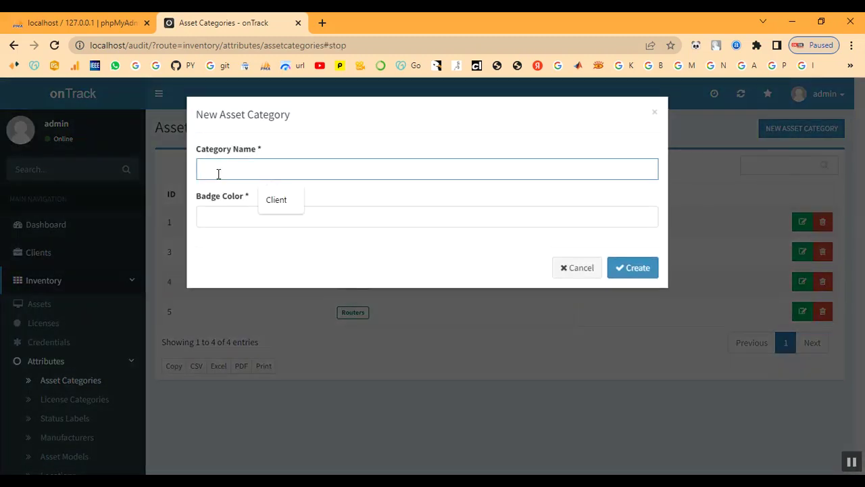
pyautogui.write('Laptop')
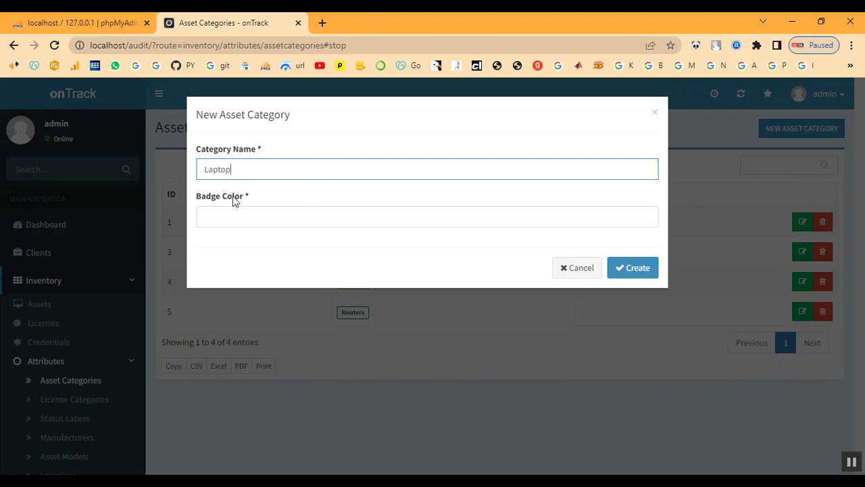
pyautogui.click(244, 215)
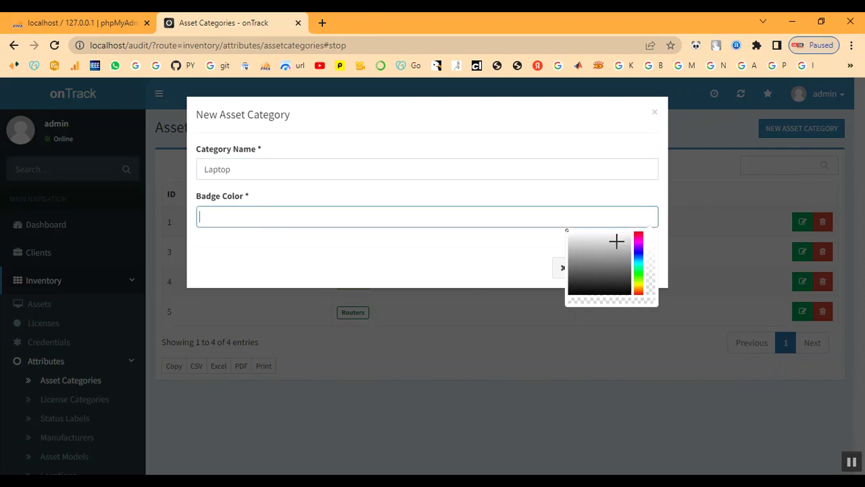
pyautogui.click(640, 232)
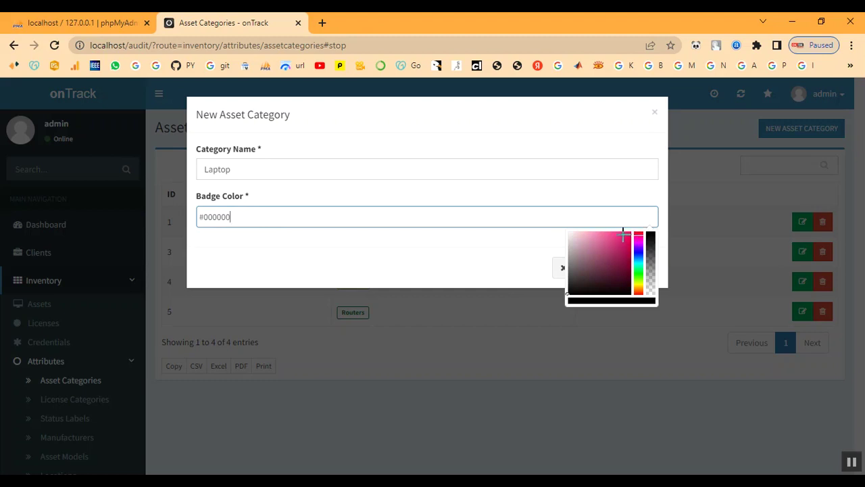
pyautogui.click(630, 232)
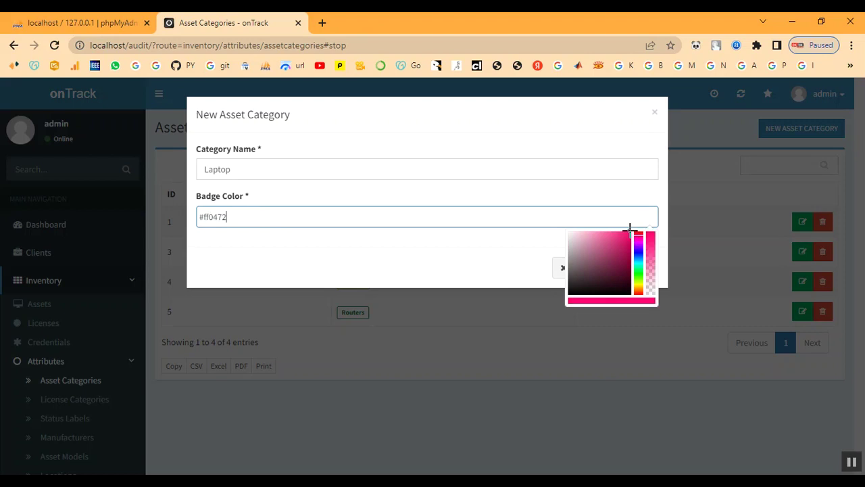
pyautogui.click(497, 258)
pyautogui.click(642, 271)
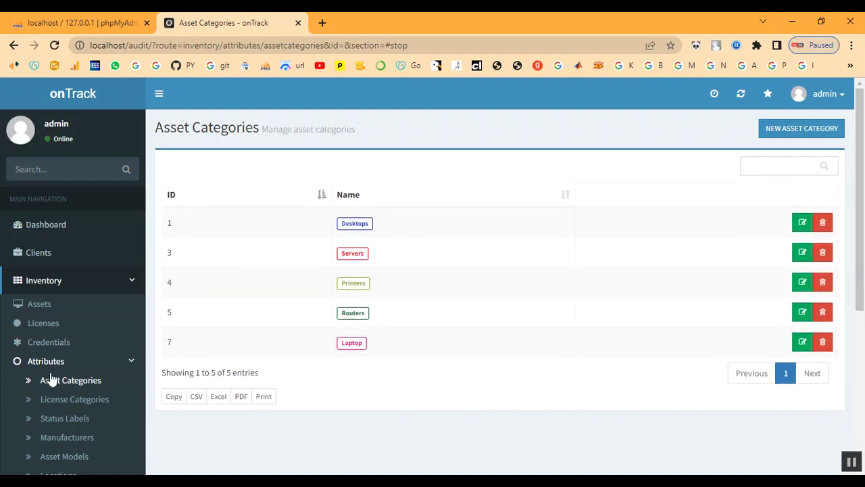
pyautogui.click(66, 401)
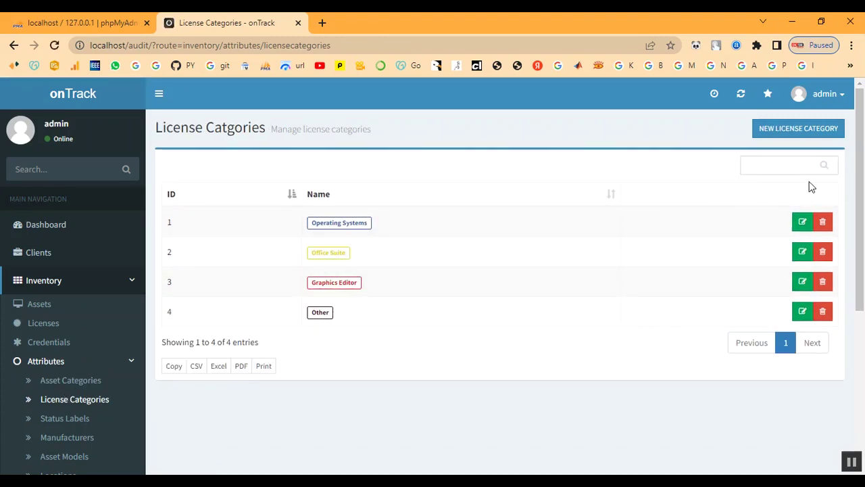
# Start a new license category named Developer.
pyautogui.click(794, 132)
pyautogui.click(260, 168)
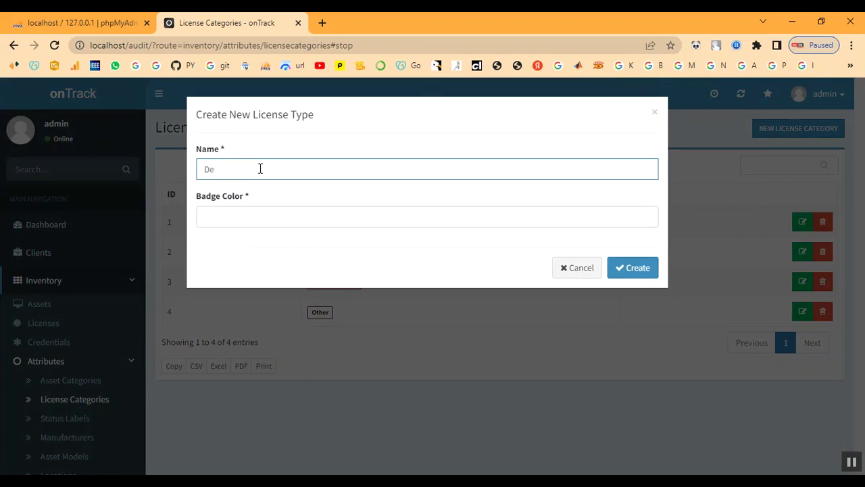
pyautogui.write('e')
pyautogui.write('lopw')
pyautogui.write('er')
# Set the Developer category's badge colour to pink #fc0990.
pyautogui.click(264, 218)
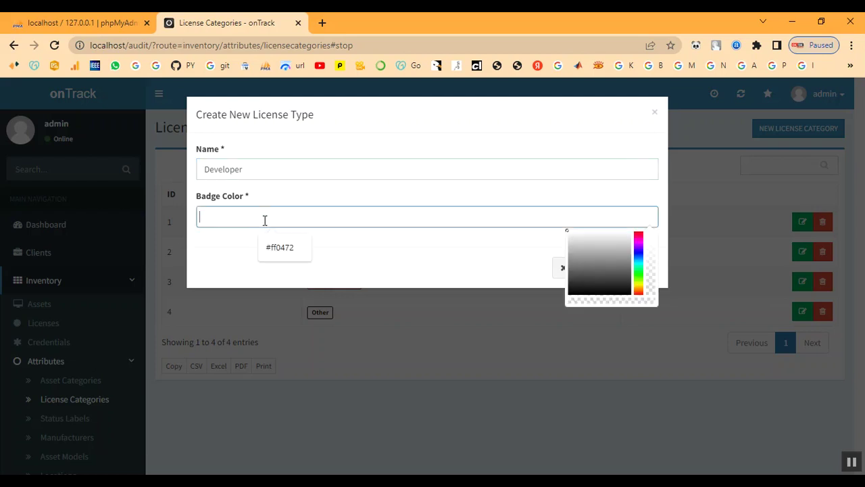
pyautogui.click(638, 230)
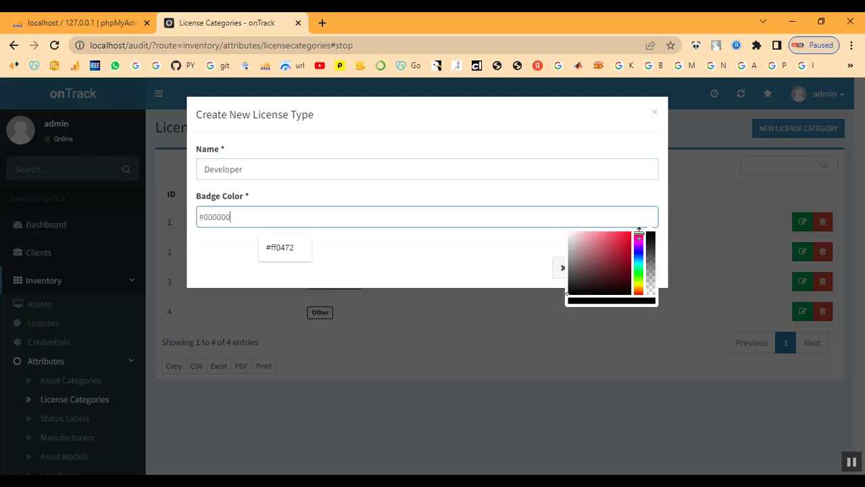
pyautogui.moveTo(639, 232); pyautogui.dragTo(640, 232)
pyautogui.click(628, 230)
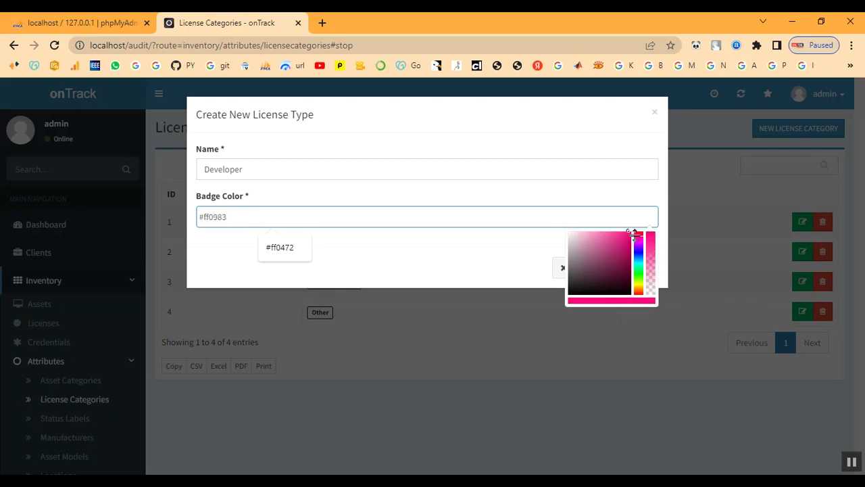
pyautogui.click(639, 232)
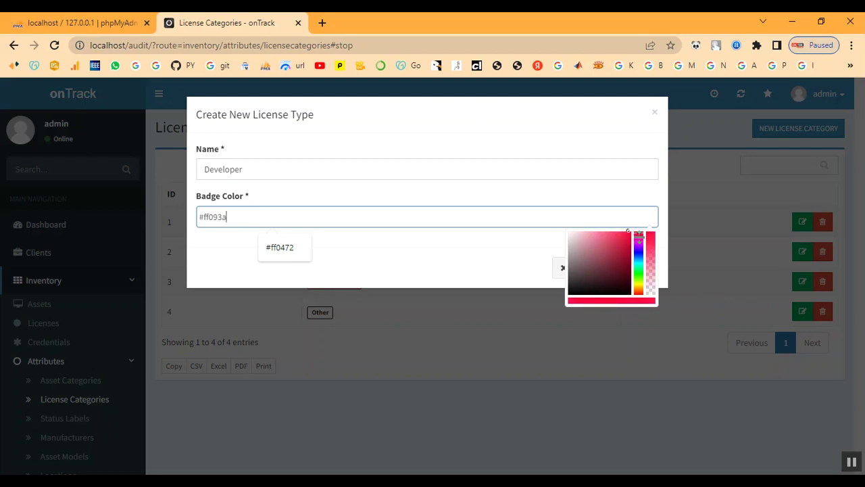
pyautogui.click(639, 234)
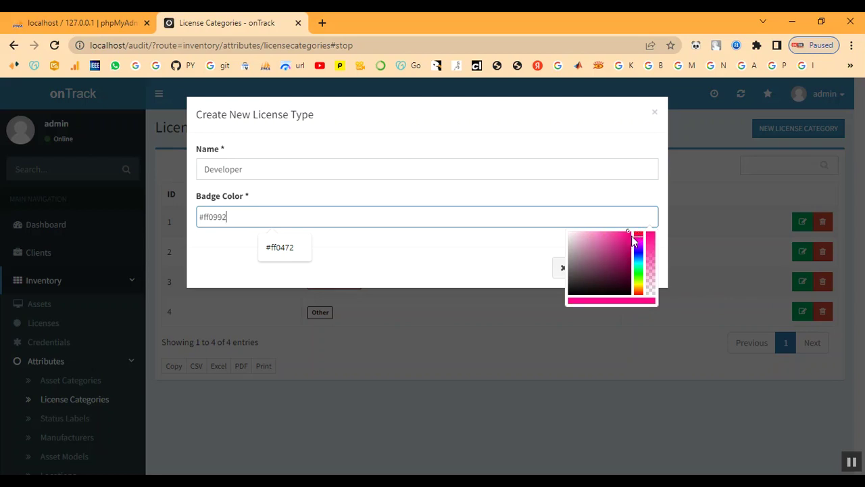
pyautogui.click(629, 230)
pyautogui.click(462, 265)
# Save the Developer license category and go to Status Labels.
pyautogui.click(647, 279)
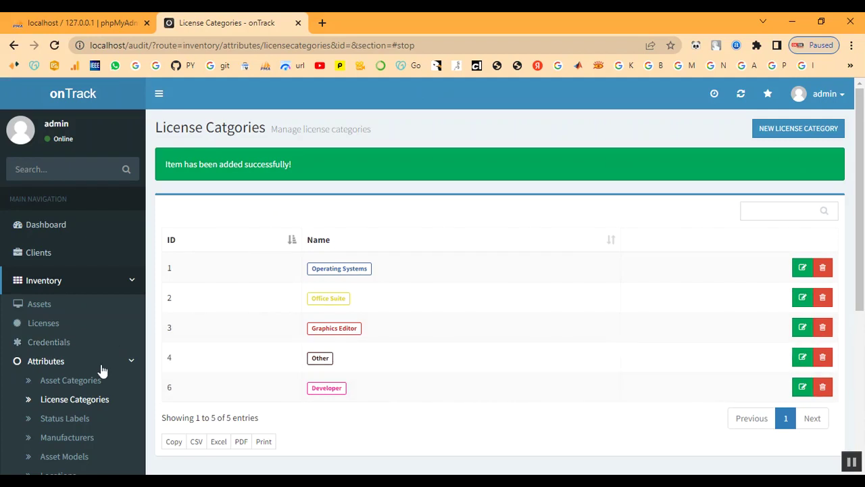
pyautogui.scroll(-3, 101, 371)
pyautogui.click(71, 298)
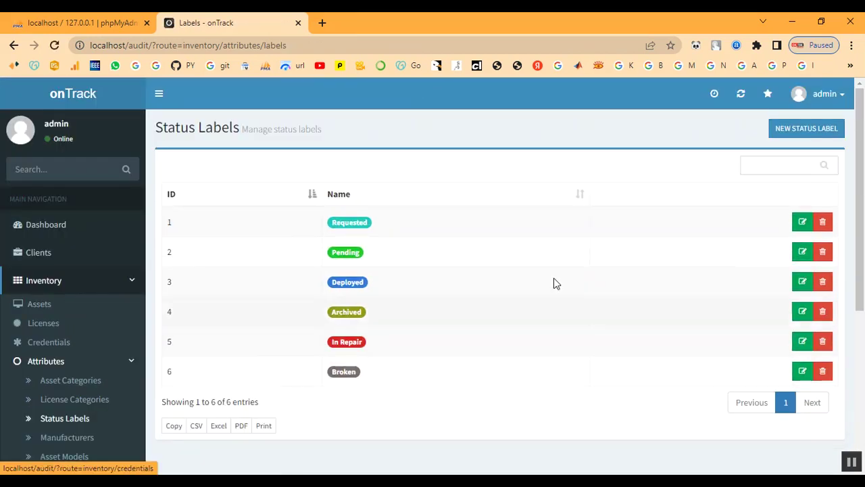
# Start a new status label named In Process.
pyautogui.click(785, 130)
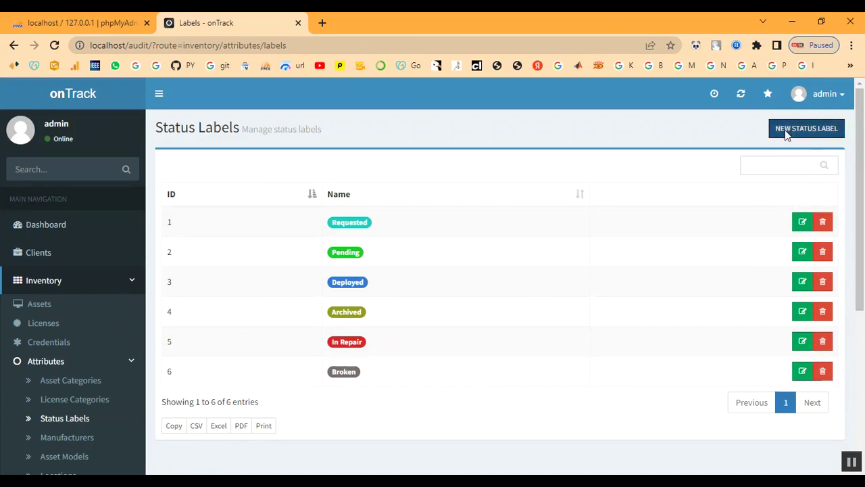
pyautogui.click(263, 169)
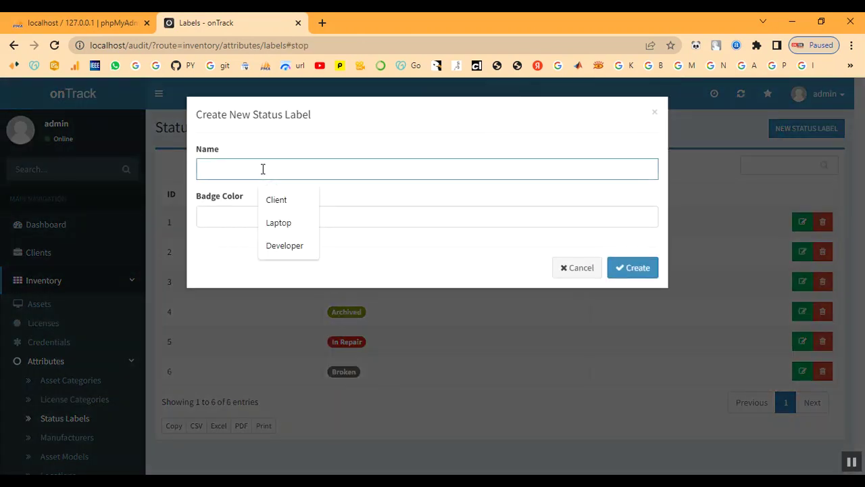
pyautogui.write('I')
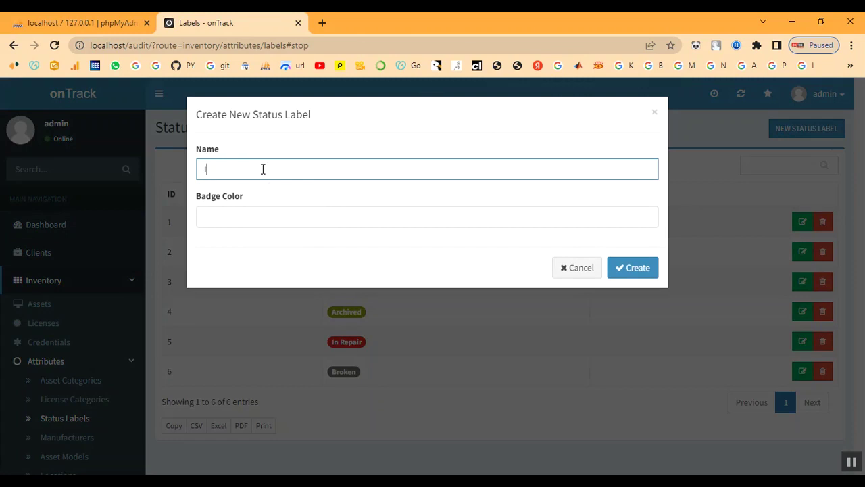
pyautogui.write('n Process')
# Give the In Process label bright green badge #09f700 and create it.
pyautogui.click(353, 219)
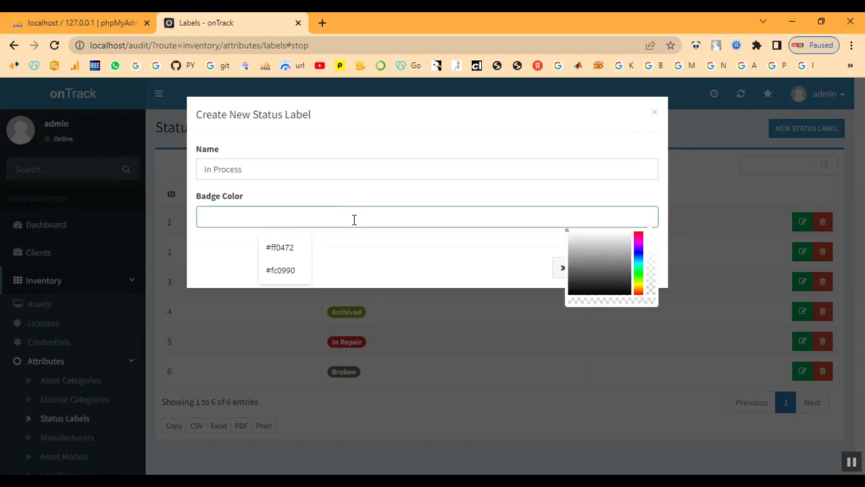
pyautogui.click(639, 231)
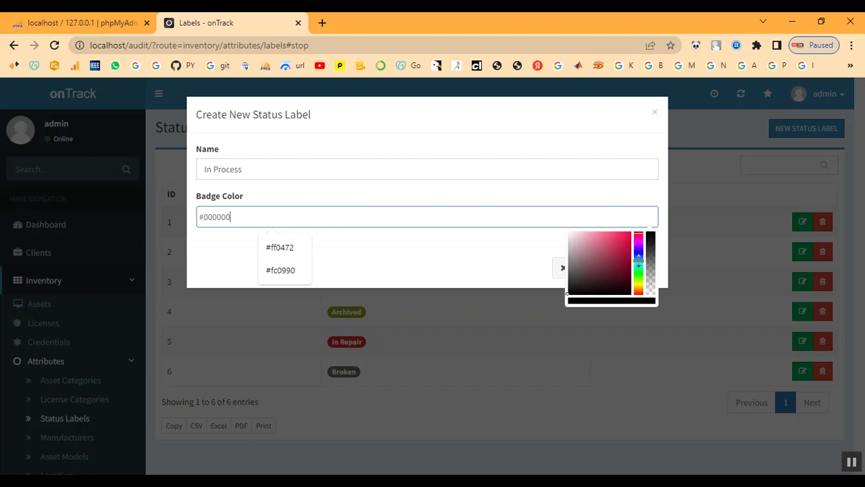
pyautogui.click(639, 269)
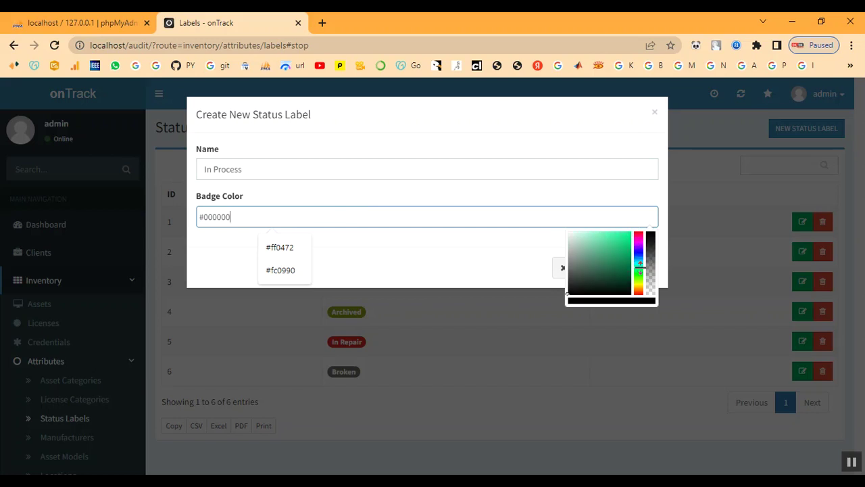
pyautogui.click(639, 274)
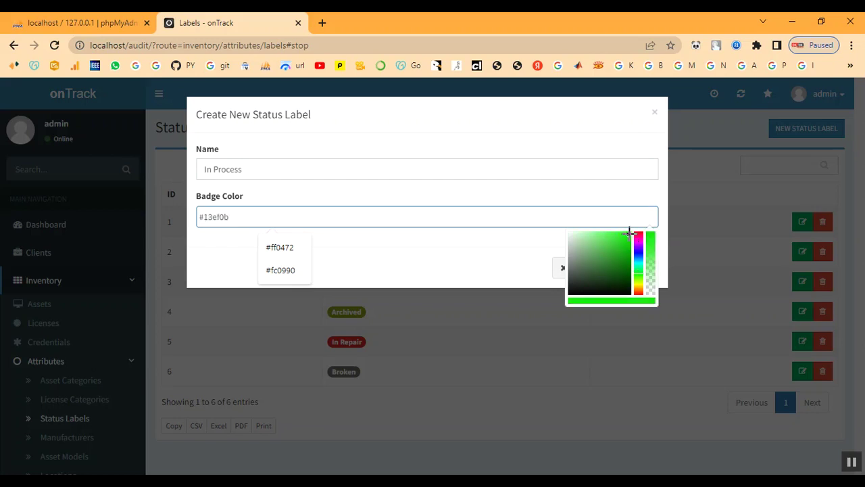
pyautogui.moveTo(629, 234); pyautogui.dragTo(633, 230)
pyautogui.click(432, 278)
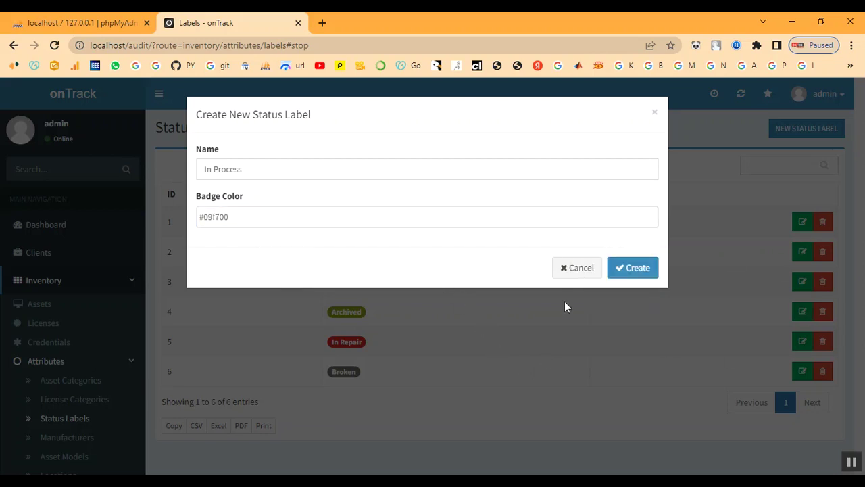
pyautogui.click(629, 272)
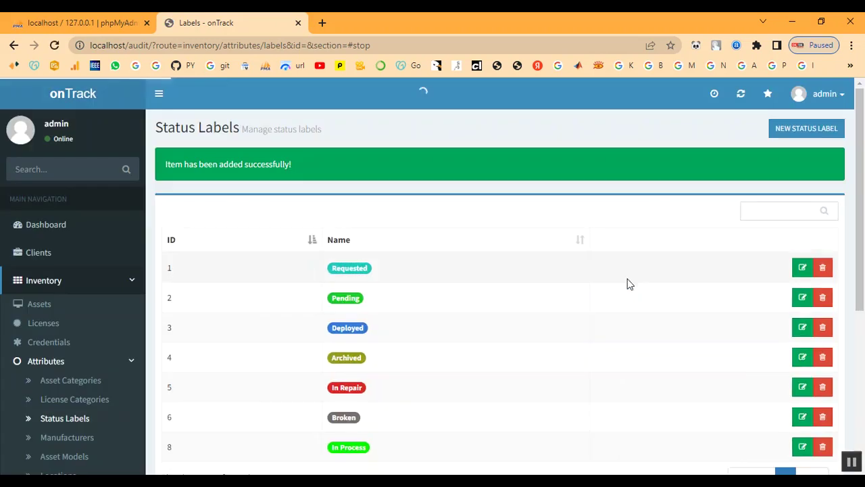
pyautogui.scroll(-1, 355, 372)
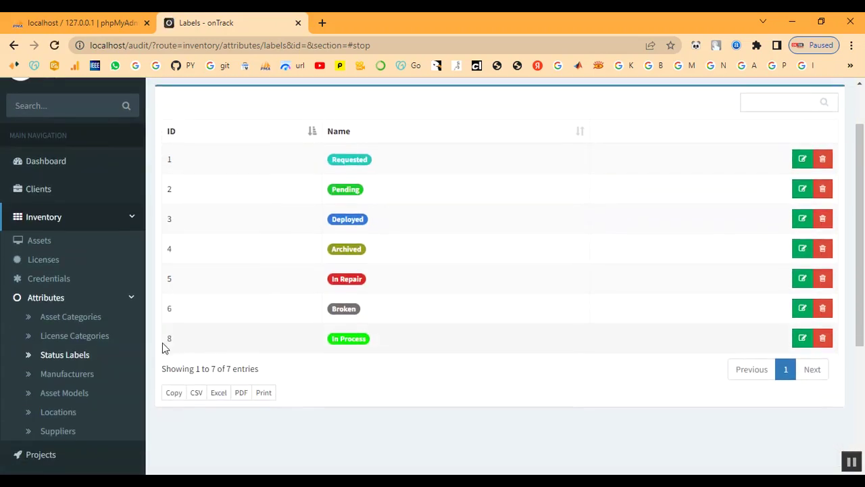
# Add Dell to the Manufacturers list.
pyautogui.click(71, 377)
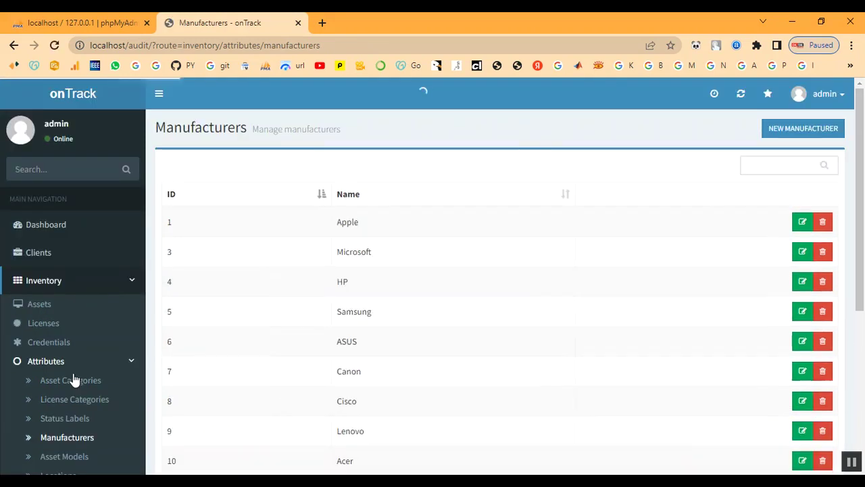
pyautogui.scroll(-3, 548, 383)
pyautogui.scroll(3, 549, 382)
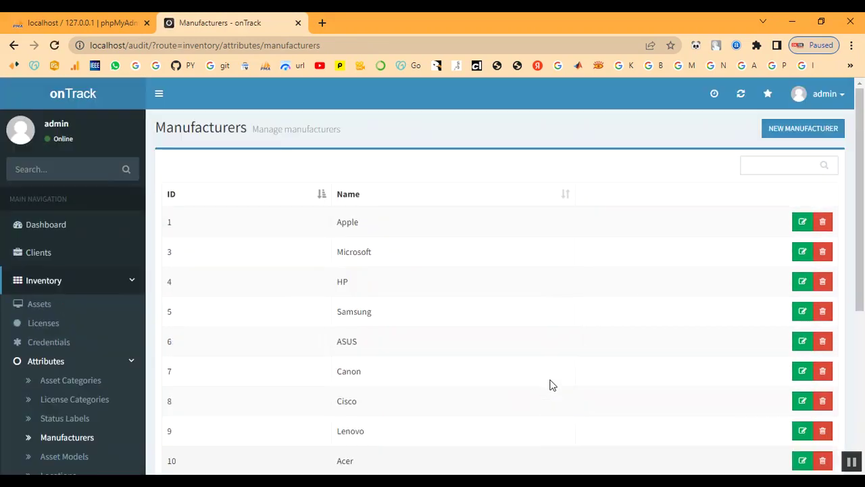
pyautogui.click(788, 135)
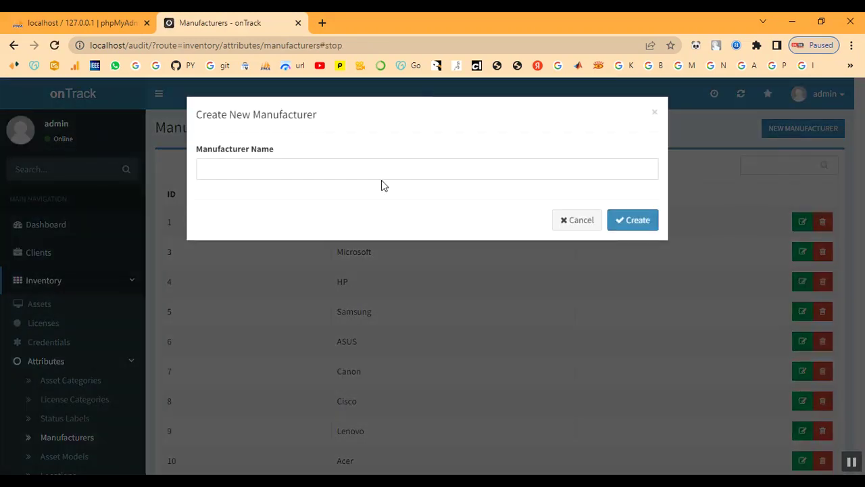
pyautogui.click(329, 165)
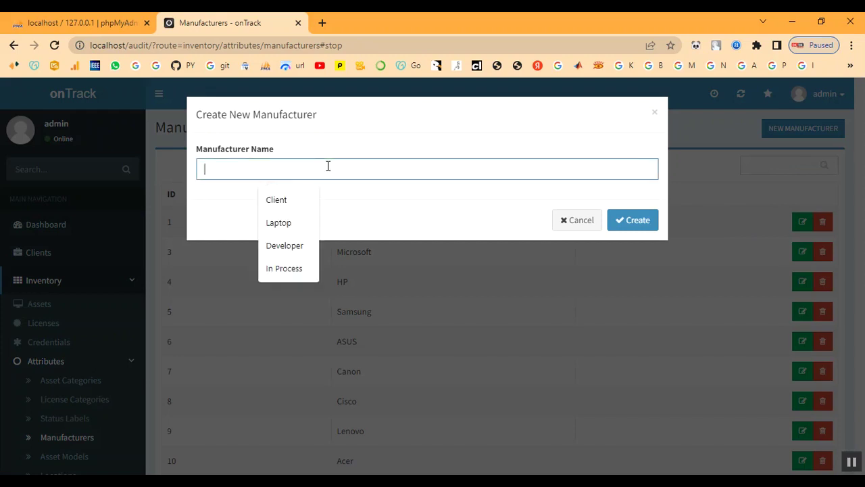
pyautogui.write('D')
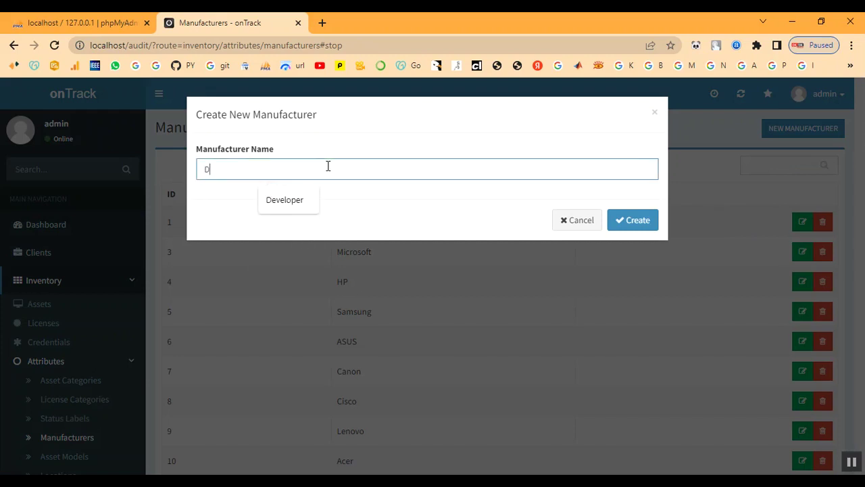
pyautogui.write('ell')
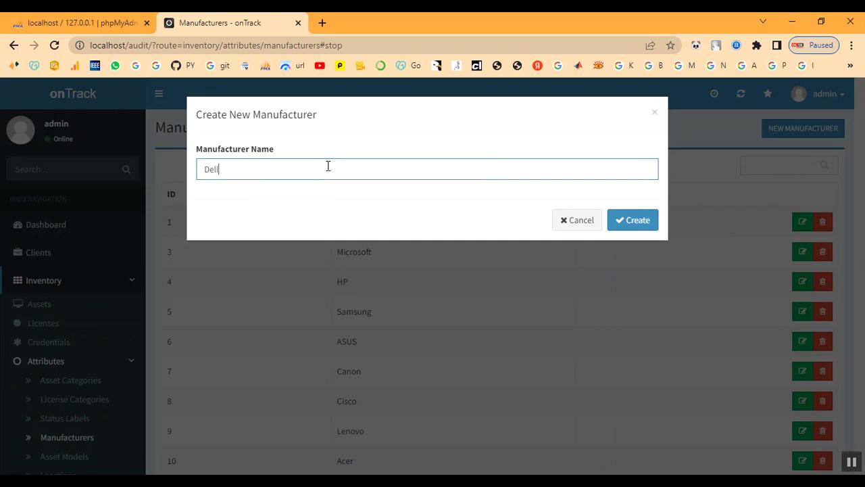
pyautogui.click(638, 223)
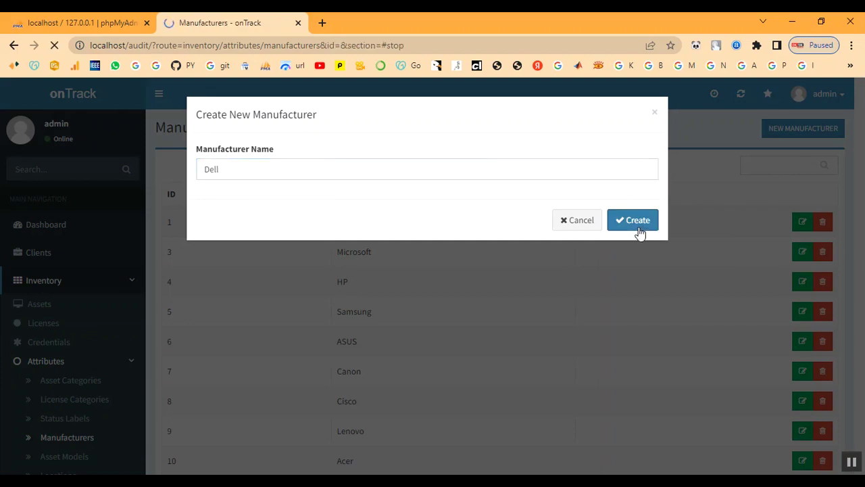
pyautogui.scroll(-2, 68, 352)
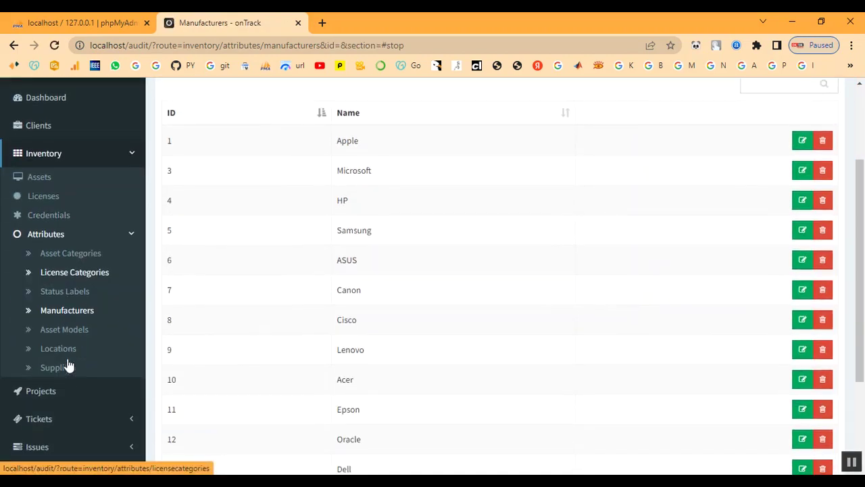
# Add an asset model named Power Edge and check it in row 6.
pyautogui.click(67, 336)
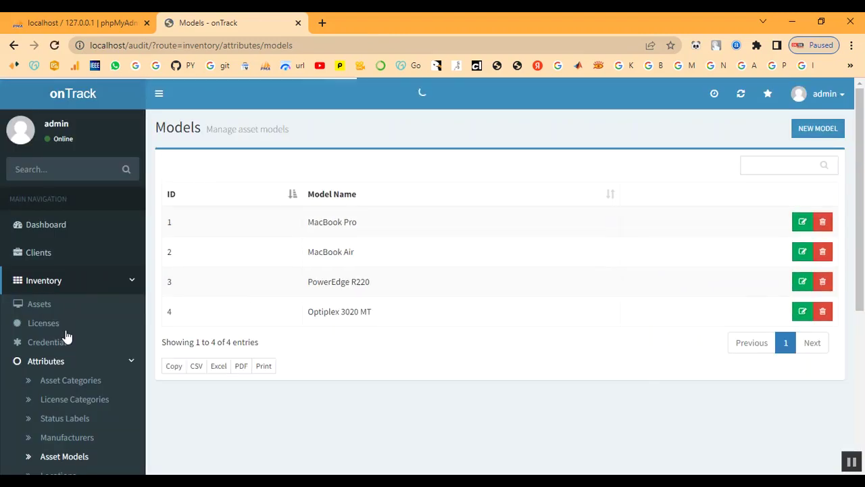
pyautogui.click(817, 127)
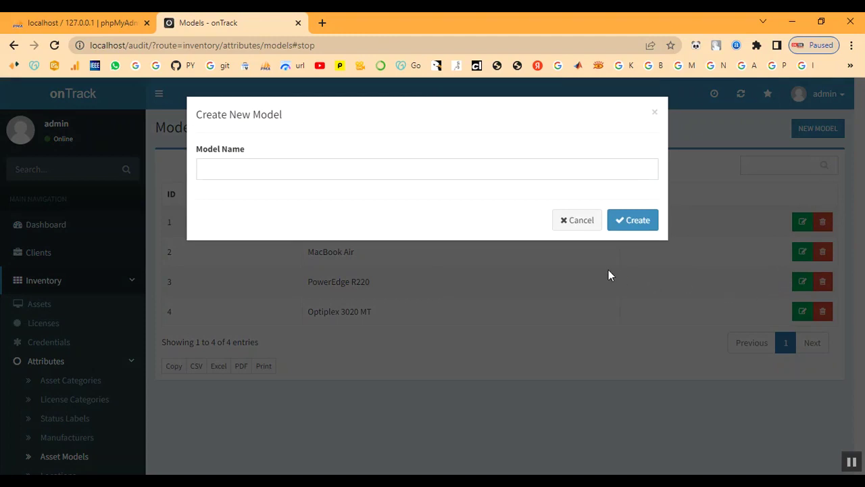
pyautogui.click(263, 170)
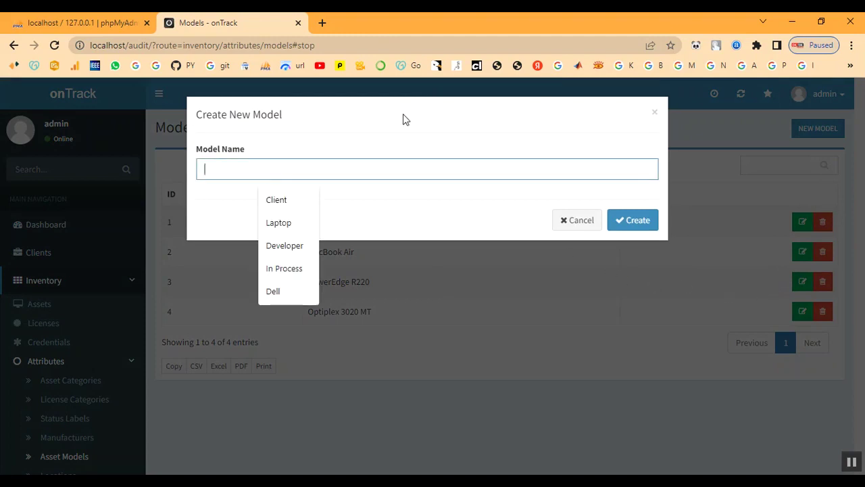
pyautogui.write('Power')
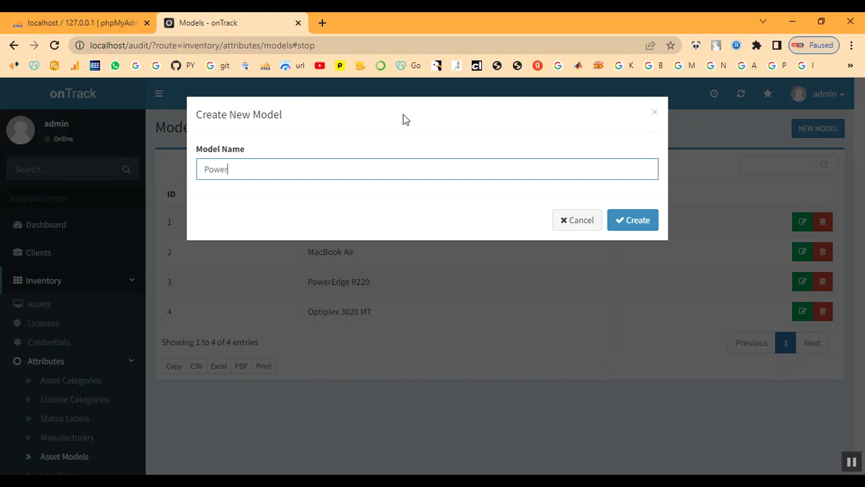
pyautogui.write(' Edge')
pyautogui.click(626, 228)
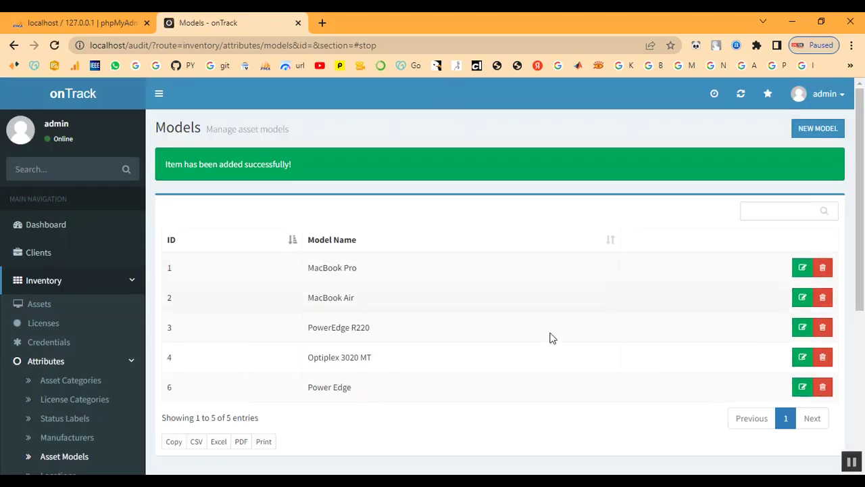
pyautogui.moveTo(308, 386); pyautogui.dragTo(384, 389)
pyautogui.click(384, 389)
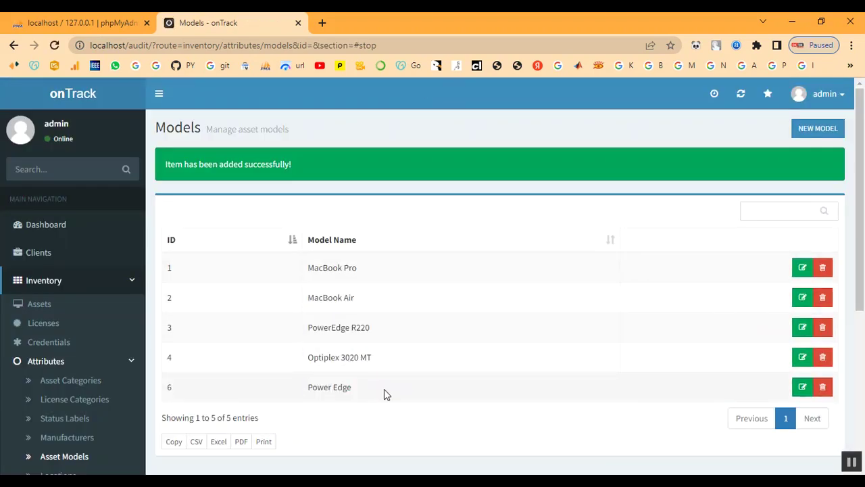
pyautogui.scroll(-2, 37, 406)
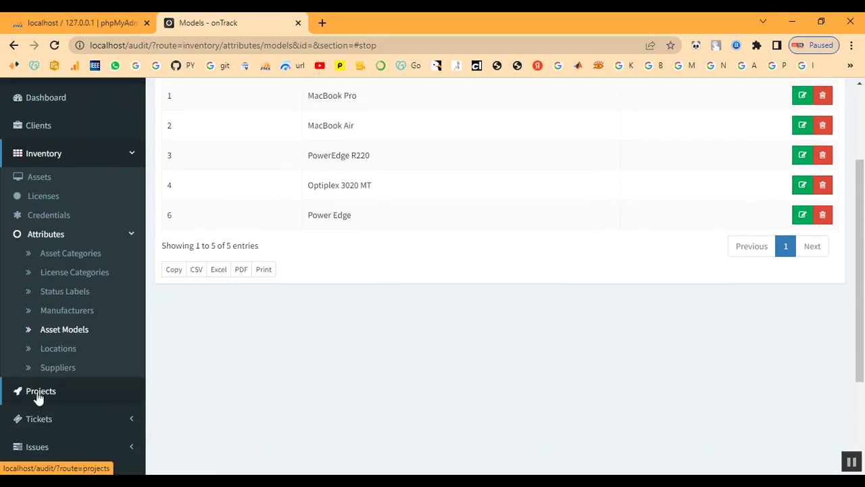
# Create a Chennai location assigned to Client.
pyautogui.click(48, 353)
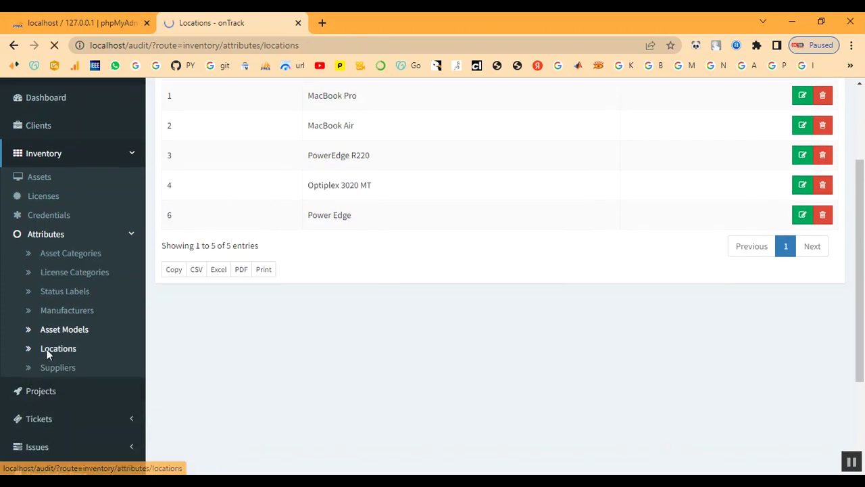
pyautogui.click(813, 130)
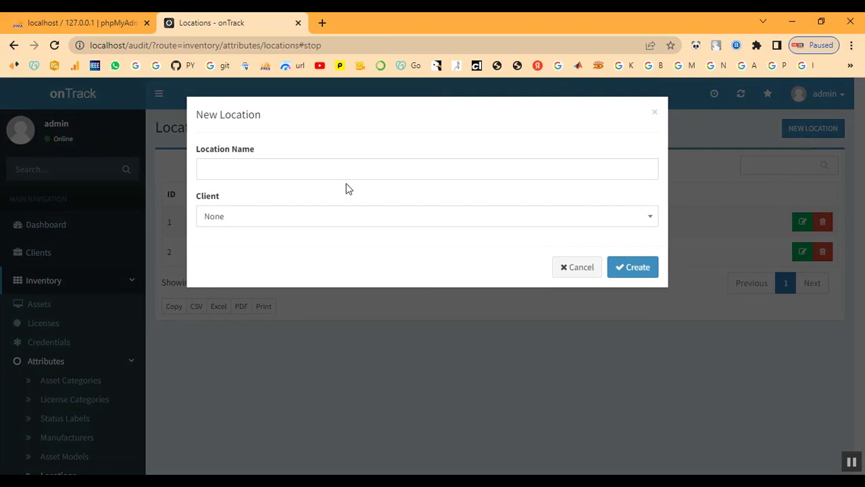
pyautogui.click(327, 169)
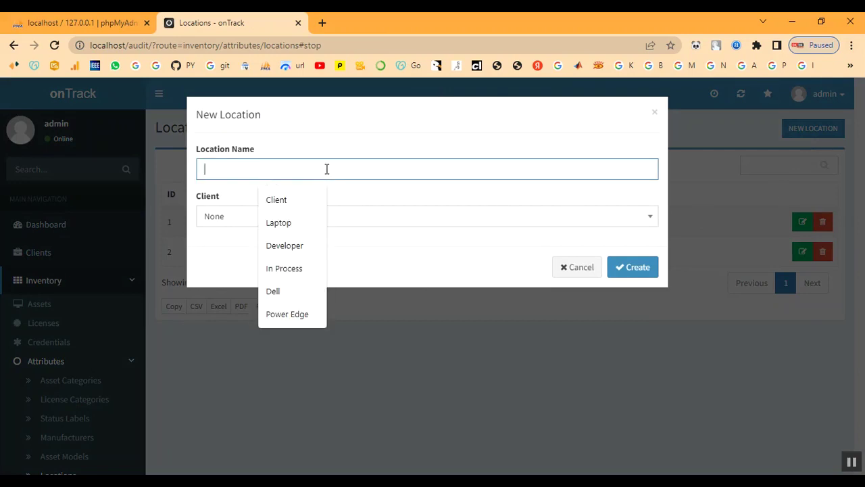
pyautogui.write('C')
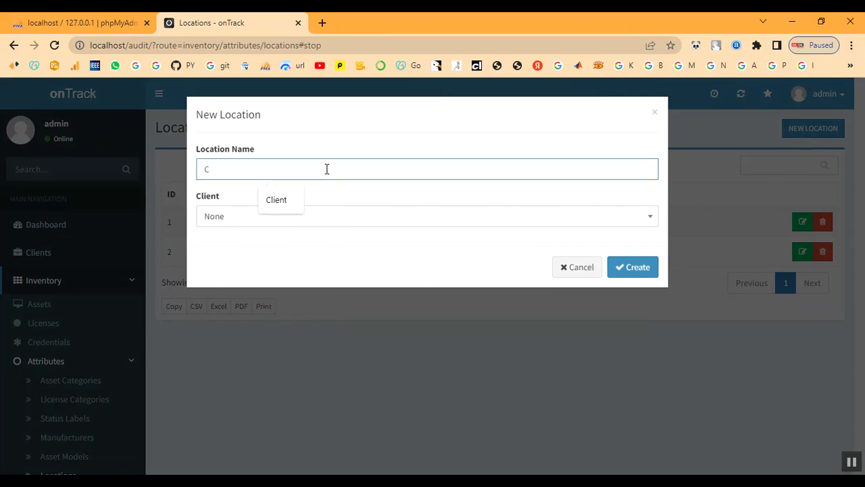
pyautogui.write('hennai')
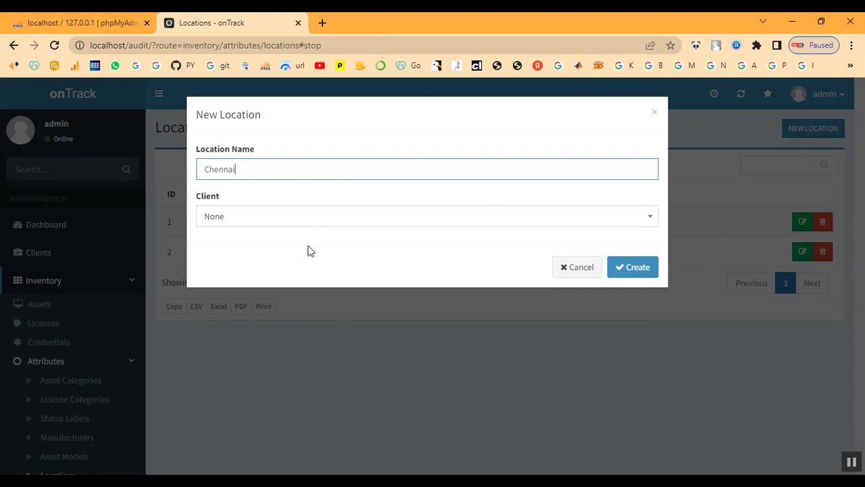
pyautogui.click(297, 224)
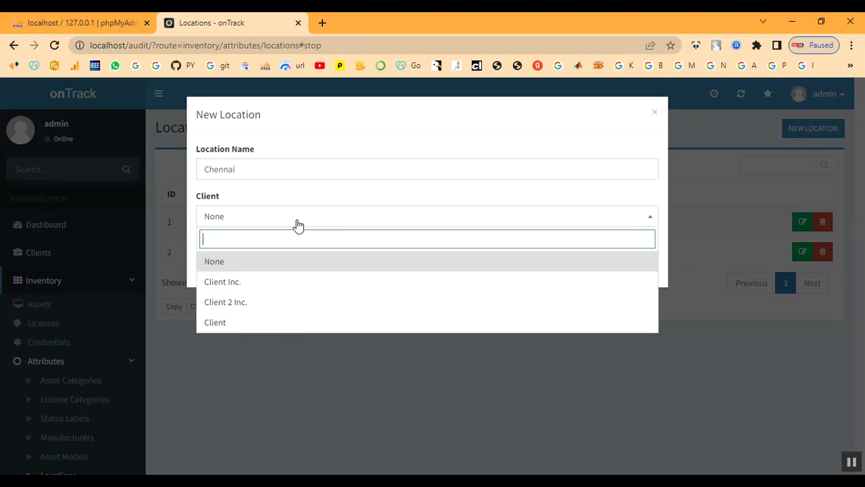
pyautogui.click(279, 324)
pyautogui.click(639, 270)
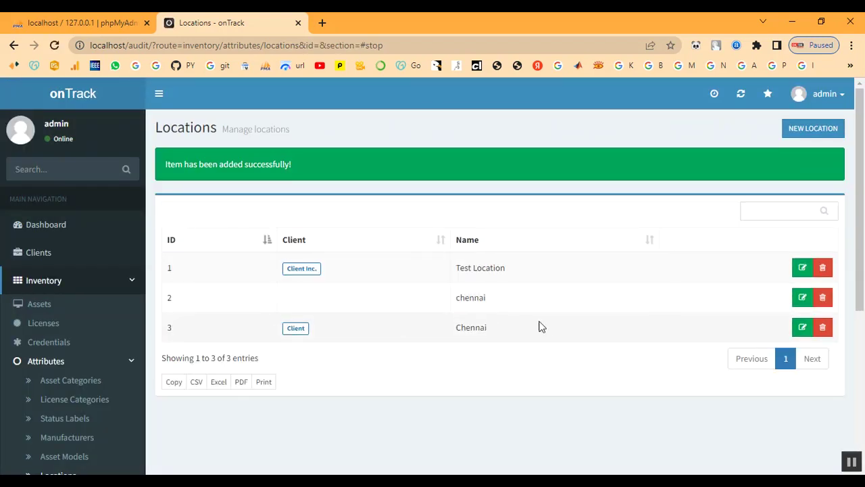
# Delete the unassigned duplicate lowercase chennai location.
pyautogui.scroll(-1, 63, 376)
pyautogui.scroll(-2, 63, 377)
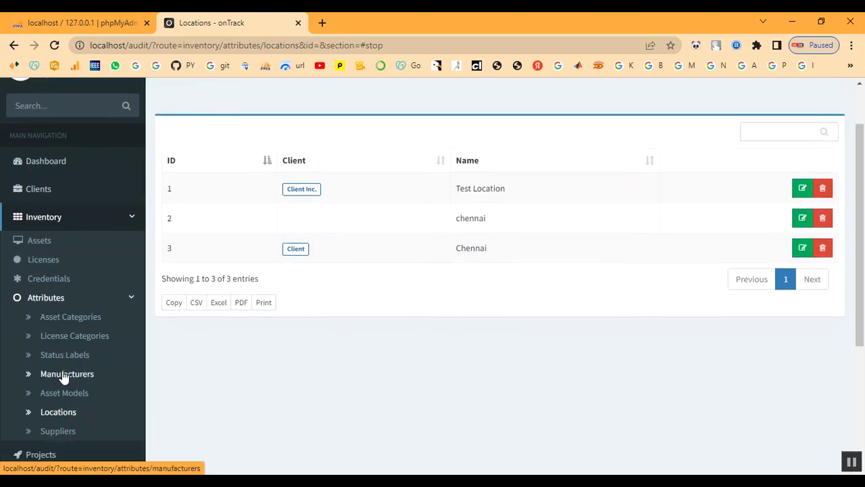
pyautogui.click(822, 190)
pyautogui.click(650, 186)
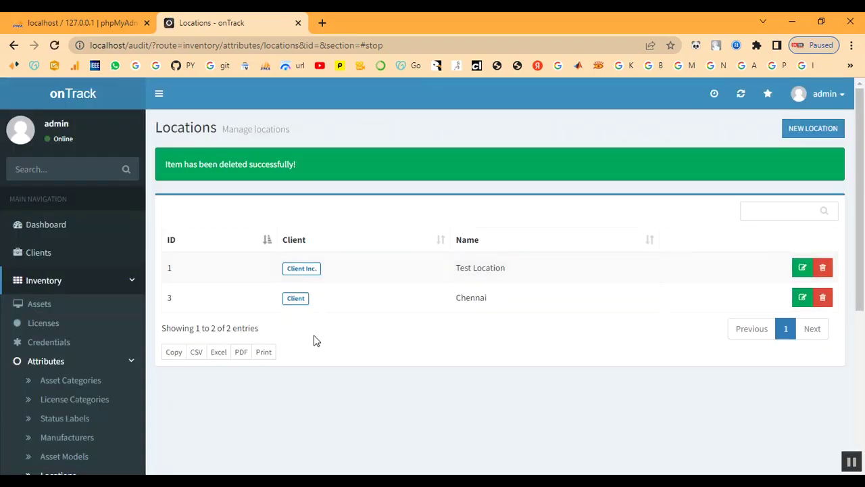
pyautogui.scroll(-3, 88, 347)
# Start a new supplier named Shop with contact Shop and its phone number.
pyautogui.click(58, 369)
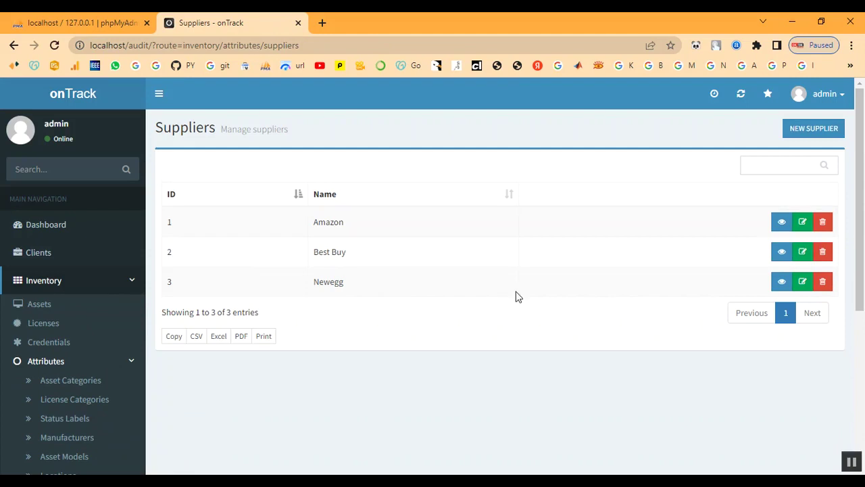
pyautogui.click(819, 127)
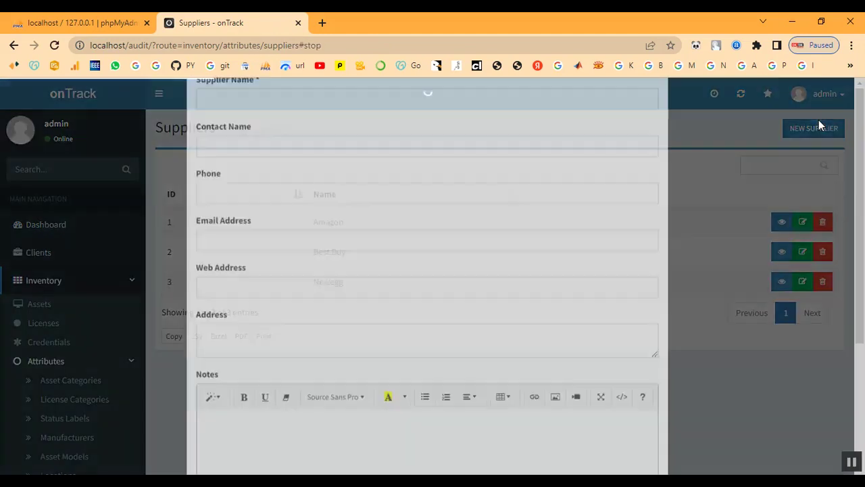
pyautogui.click(236, 173)
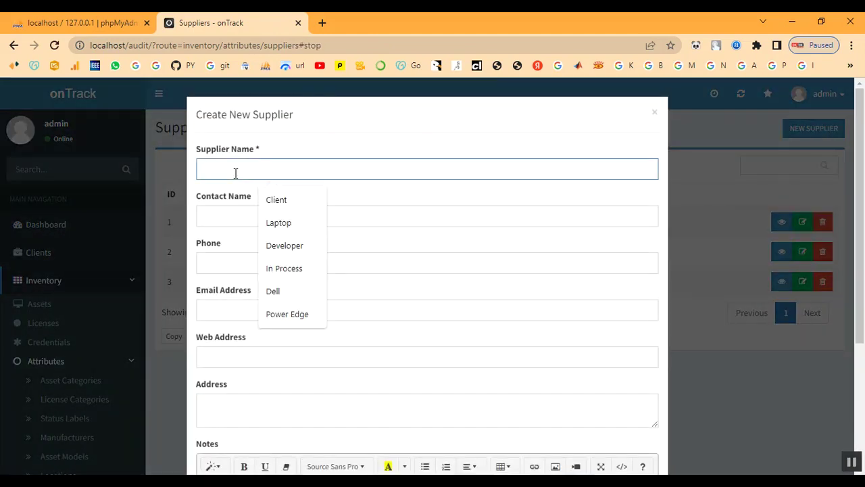
pyautogui.write('S')
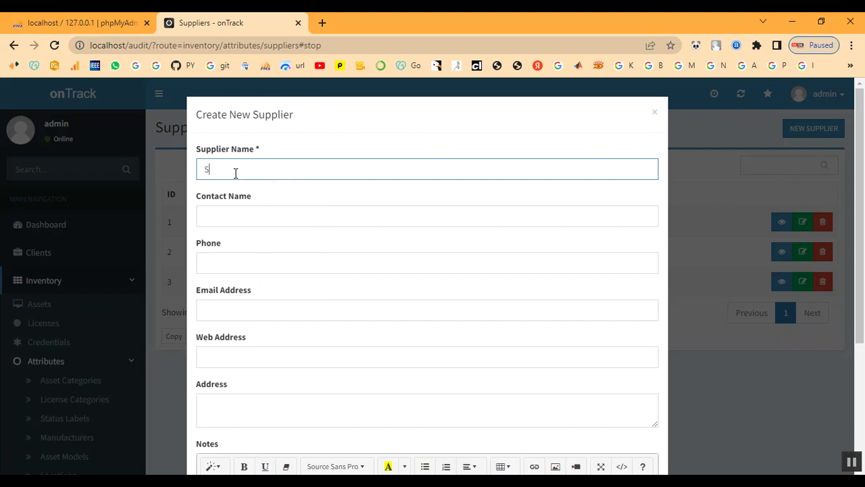
pyautogui.write('hop')
pyautogui.press('Tab')
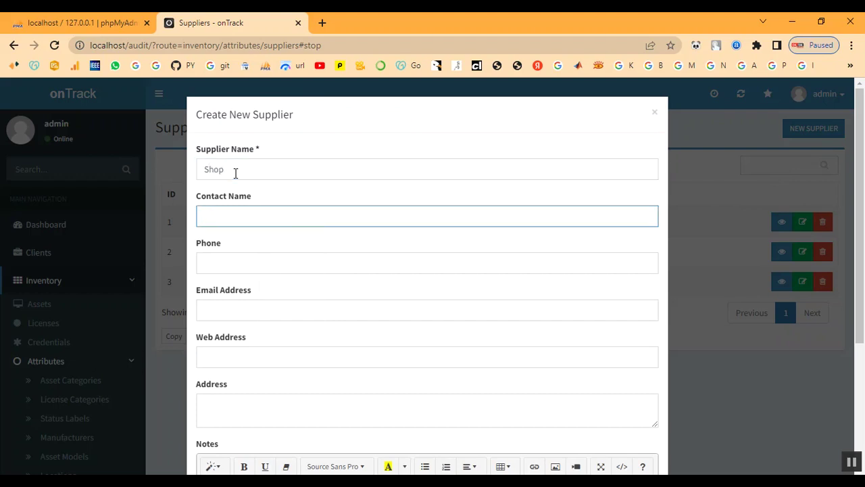
pyautogui.write('Shop')
pyautogui.press('Tab')
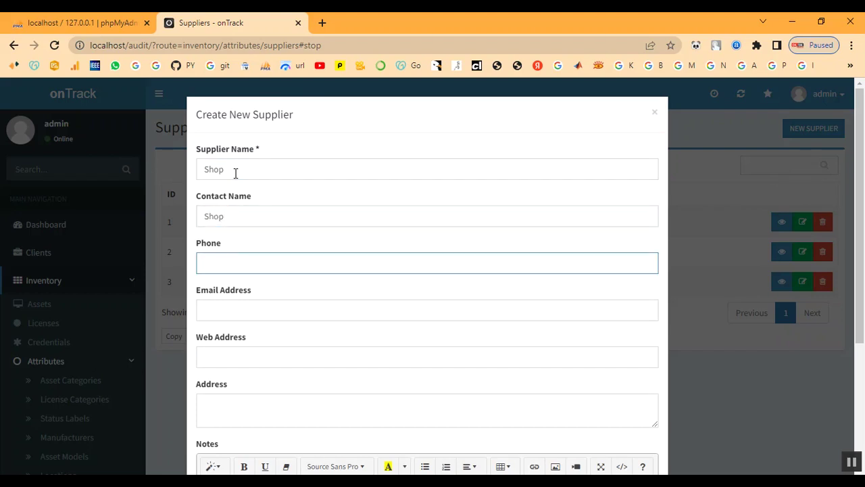
# Add the supplier's e-mail, web address shop.com, address chennai and note SHOP, then create it.
pyautogui.click(230, 301)
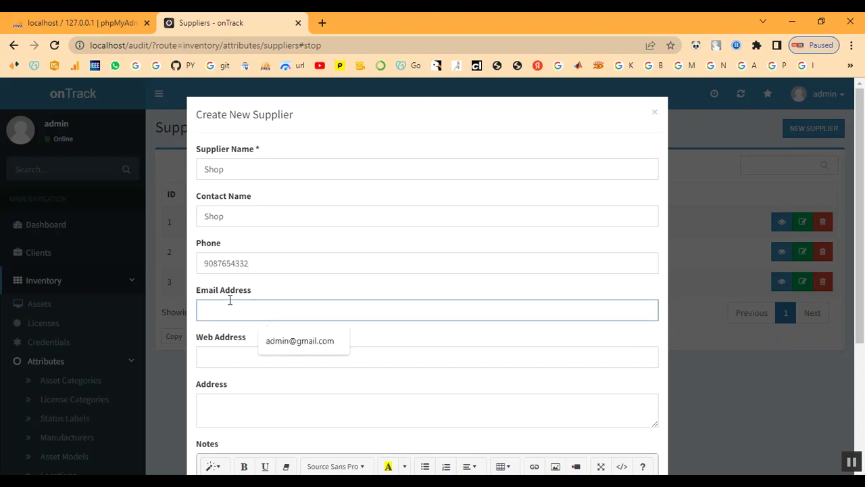
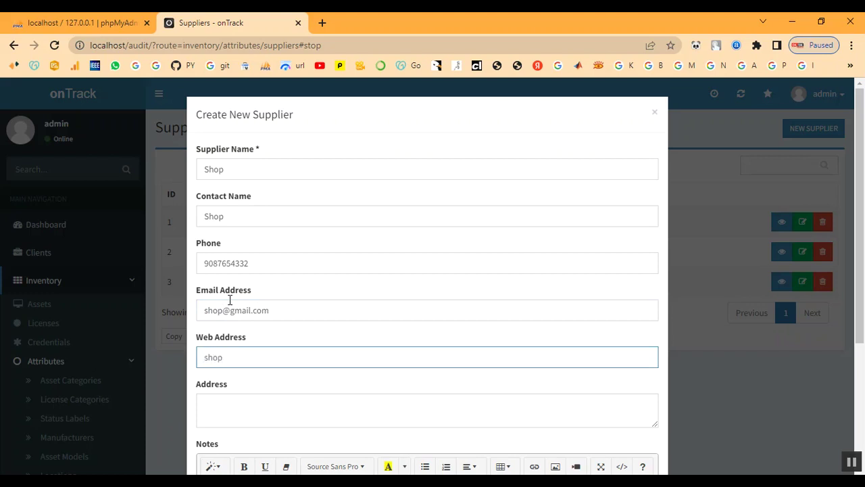
pyautogui.write('shop.com')
pyautogui.write('chennai')
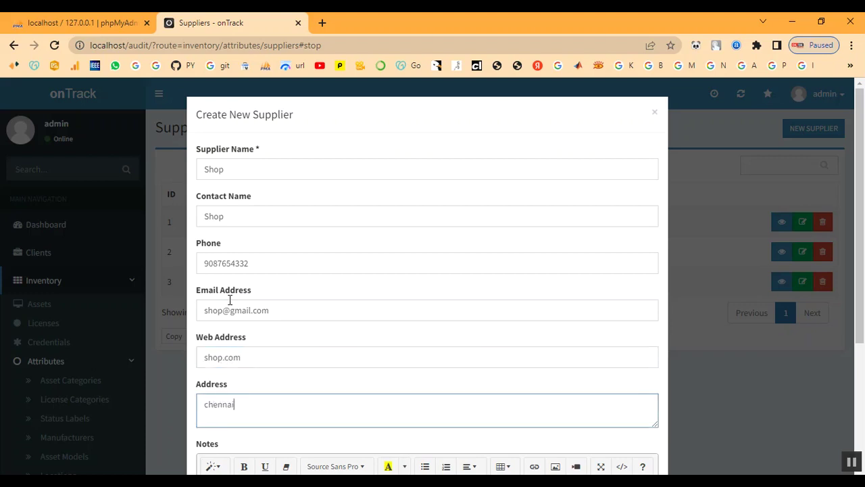
pyautogui.press('Tab')
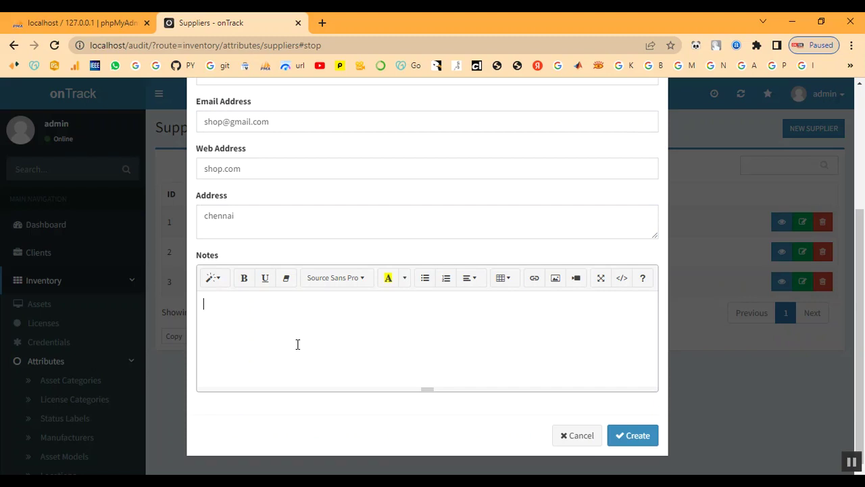
pyautogui.write('SHOP')
pyautogui.click(632, 438)
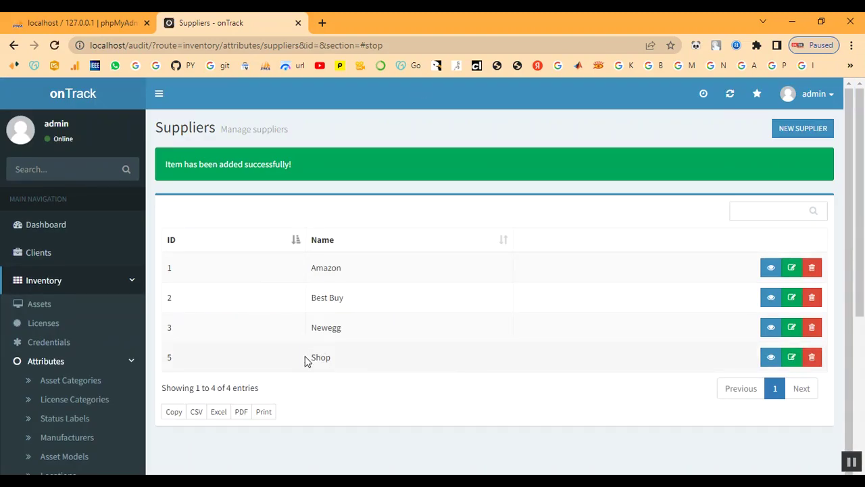
# Collapse the Attributes navigation and open the Licenses list.
pyautogui.moveTo(309, 355); pyautogui.dragTo(357, 361)
pyautogui.click(171, 421)
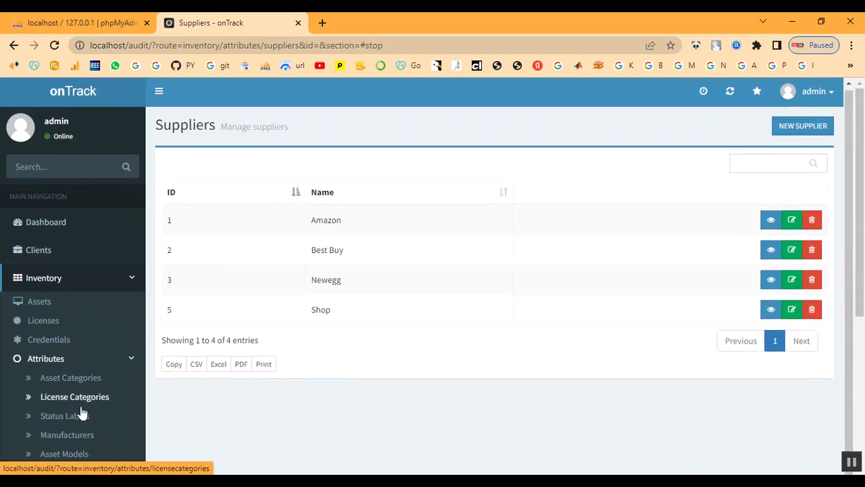
pyautogui.scroll(-3, 93, 352)
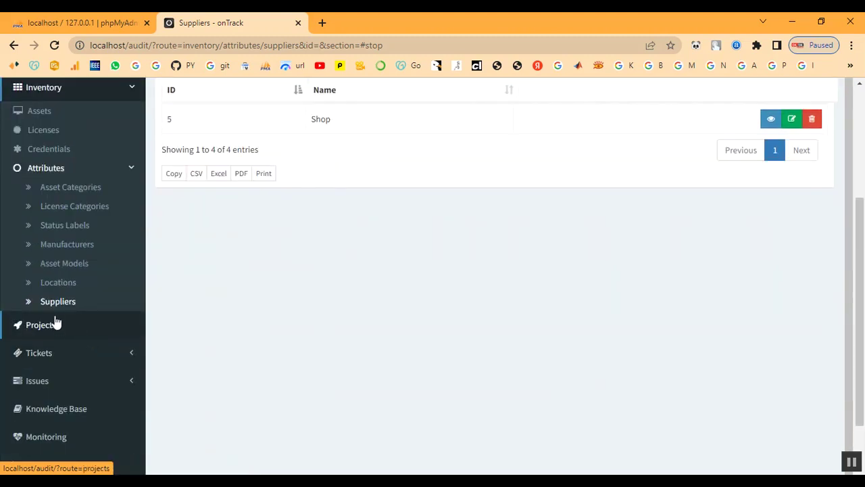
pyautogui.click(129, 174)
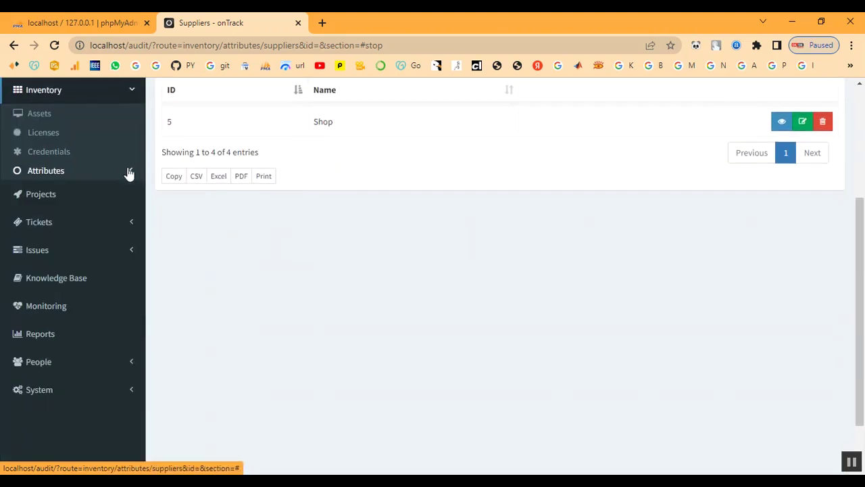
pyautogui.click(54, 135)
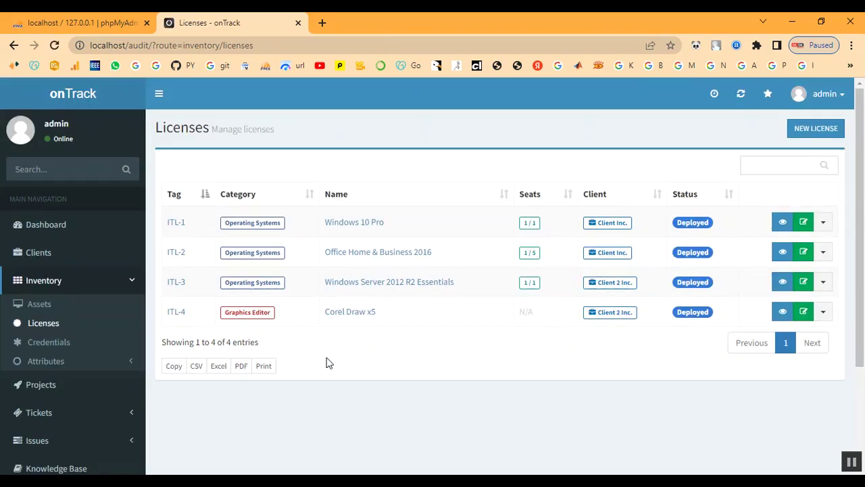
# Start a new license for Client and enter its serial key.
pyautogui.click(808, 129)
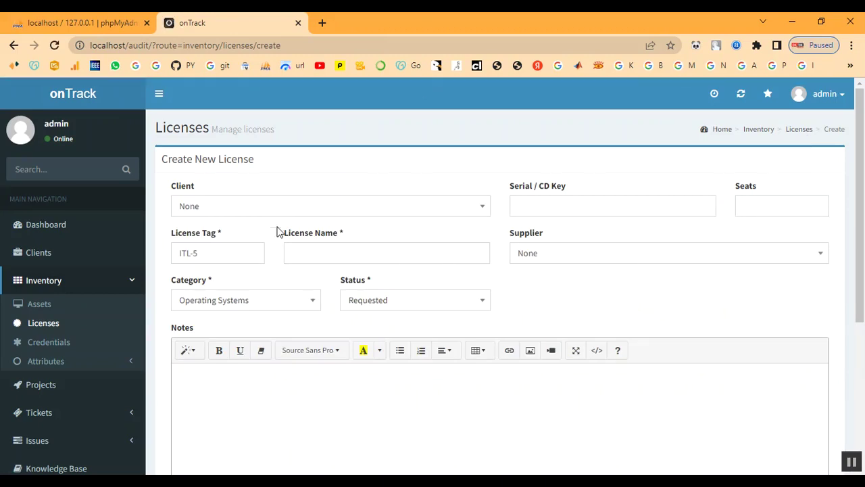
pyautogui.click(258, 213)
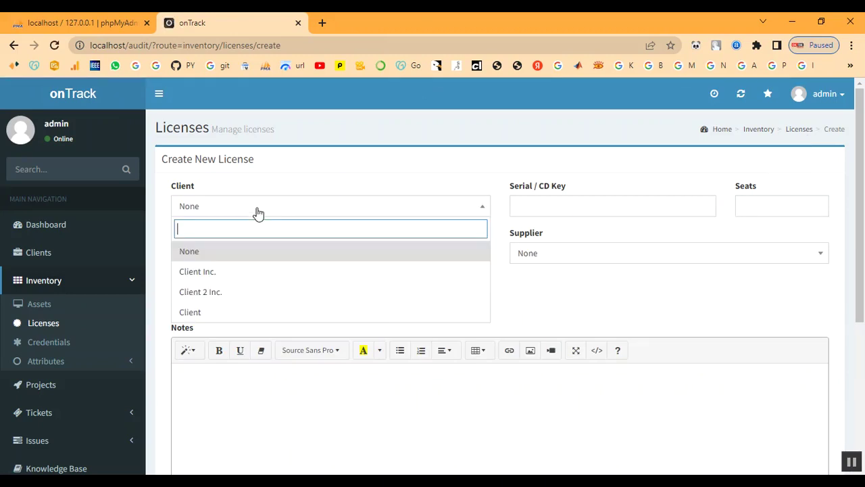
pyautogui.click(242, 313)
pyautogui.click(576, 211)
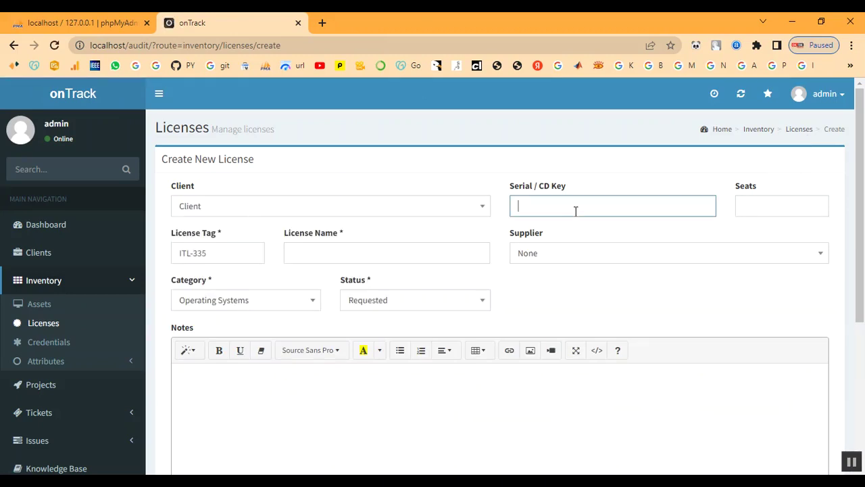
pyautogui.write('1234')
pyautogui.press('BackSpace')
pyautogui.press('BackSpace')
pyautogui.press('BackSpace')
pyautogui.write('C12')
# Set the license to 5 seats and name it 'License'.
pyautogui.click(770, 210)
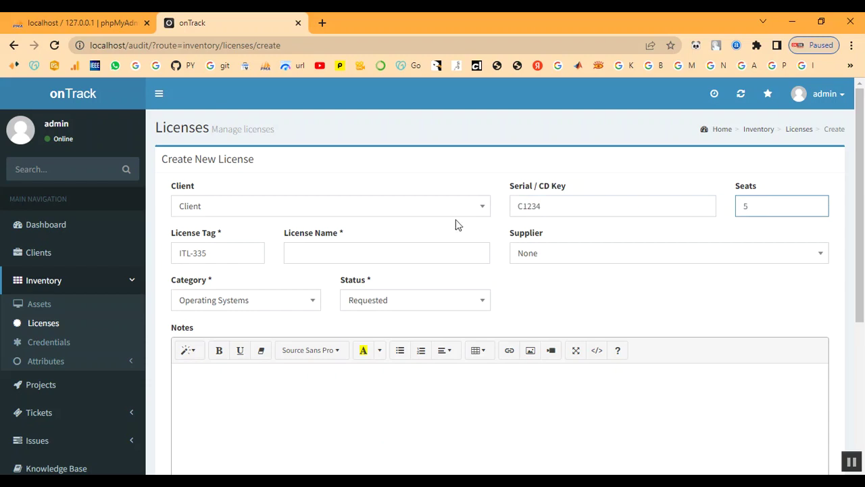
pyautogui.click(218, 253)
pyautogui.click(319, 251)
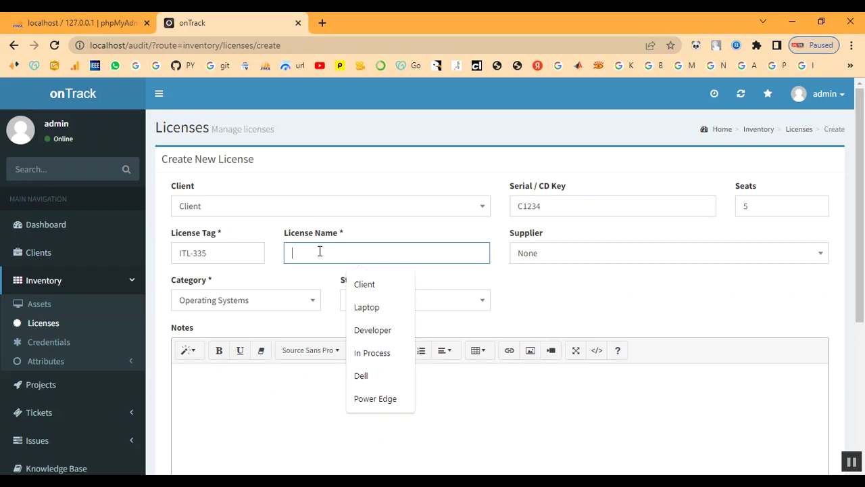
pyautogui.write('Li')
pyautogui.press('BackSpace')
pyautogui.write('I')
pyautogui.press('BackSpace')
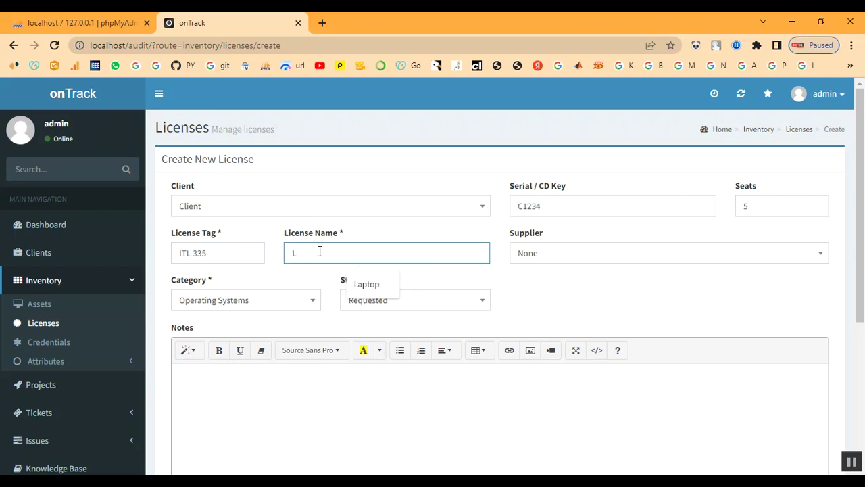
pyautogui.write('icense')
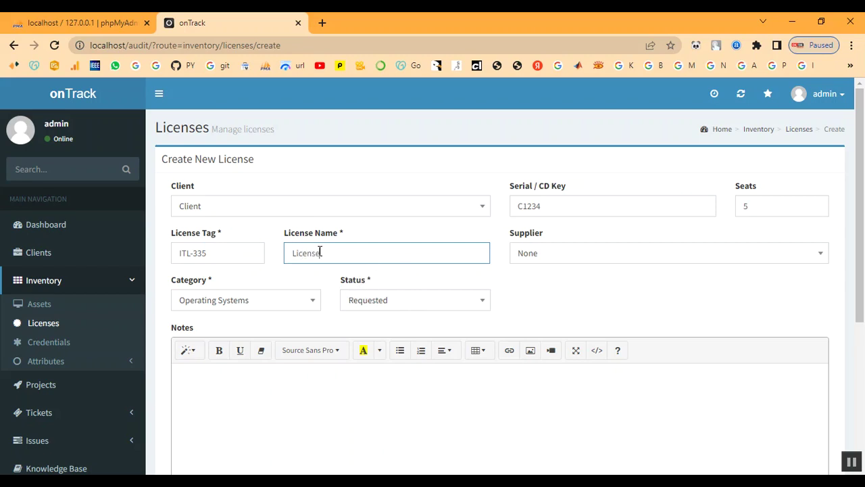
# Set supplier Shop, category Developer and status In Process.
pyautogui.click(570, 259)
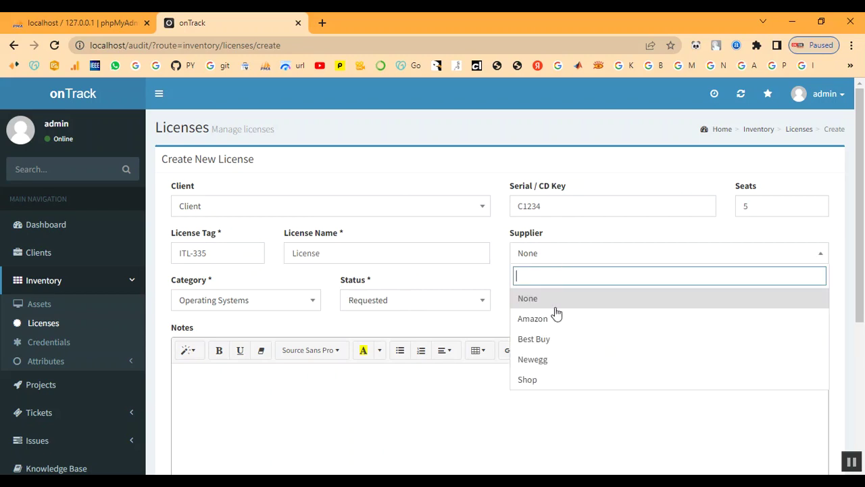
pyautogui.click(545, 380)
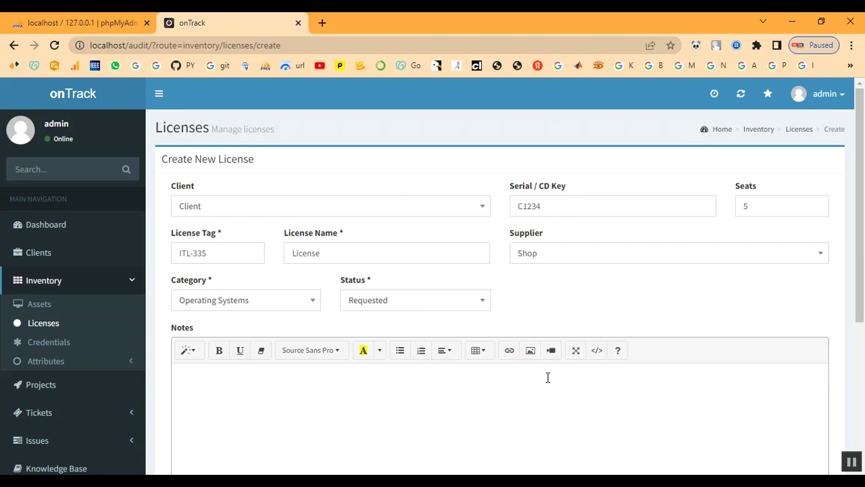
pyautogui.click(259, 310)
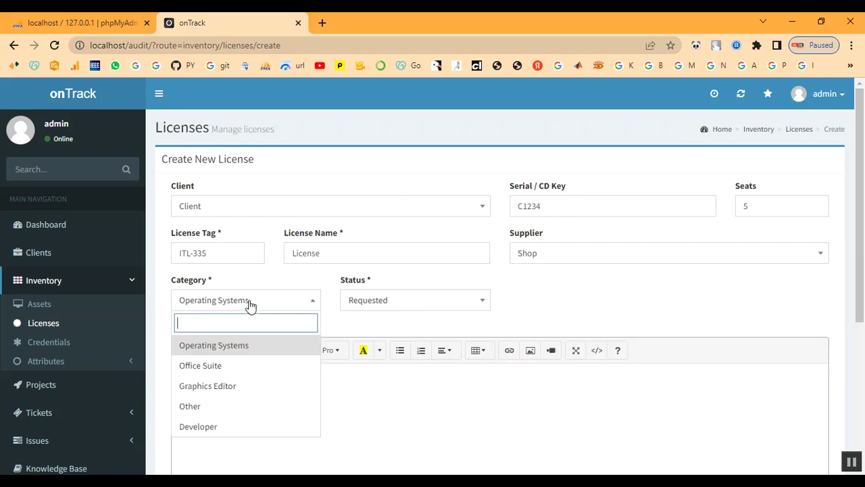
pyautogui.click(223, 427)
pyautogui.click(372, 305)
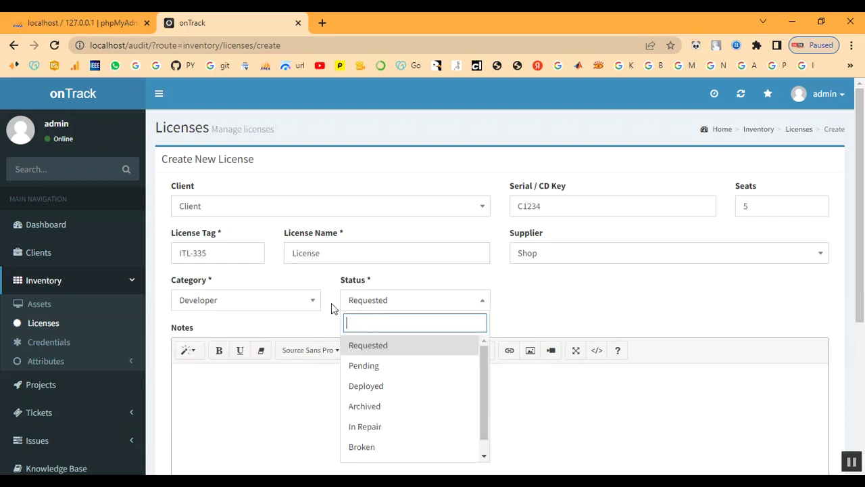
pyautogui.click(270, 308)
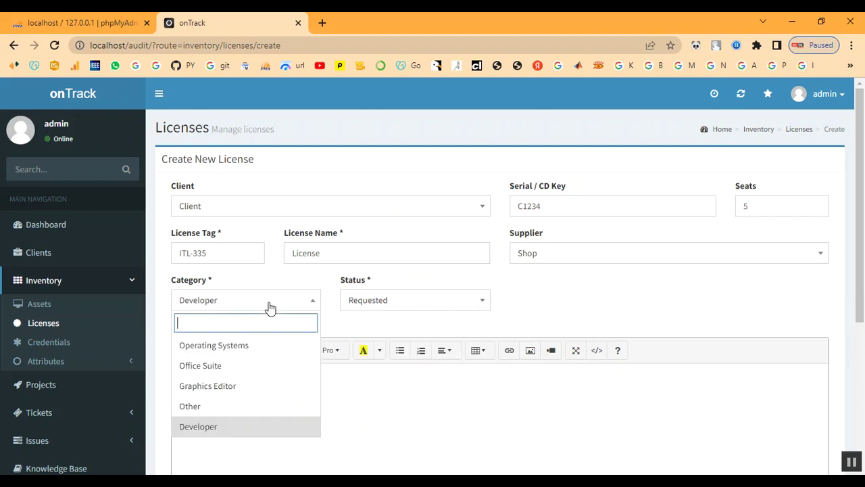
pyautogui.click(380, 306)
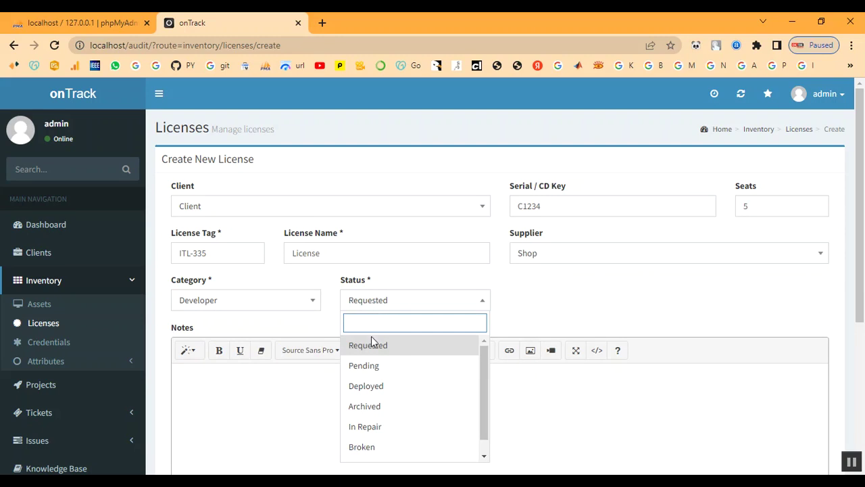
pyautogui.scroll(-1, 390, 425)
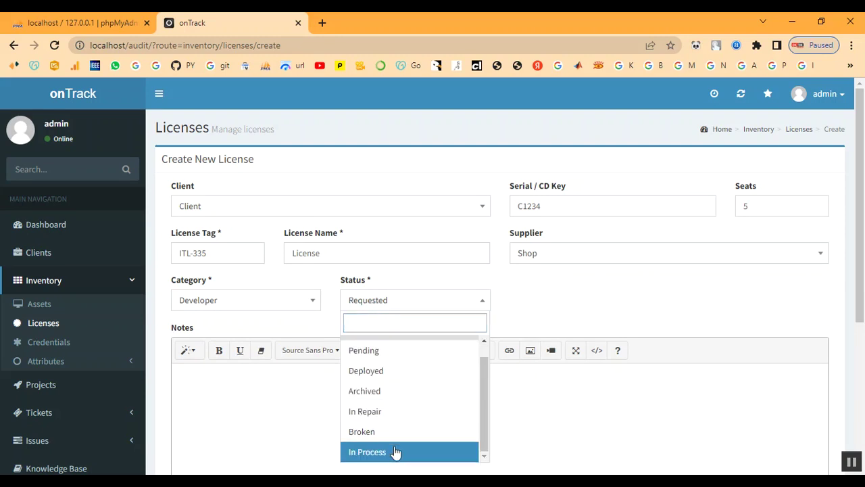
pyautogui.click(396, 451)
# Submit the new license ITL-335.
pyautogui.scroll(-2, 363, 347)
pyautogui.scroll(-2, 305, 326)
pyautogui.scroll(3, 296, 328)
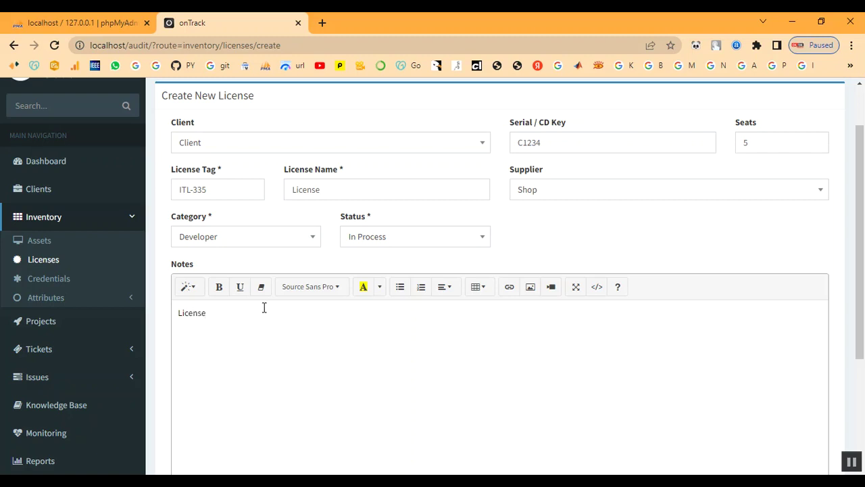
pyautogui.scroll(-3, 267, 318)
pyautogui.click(216, 411)
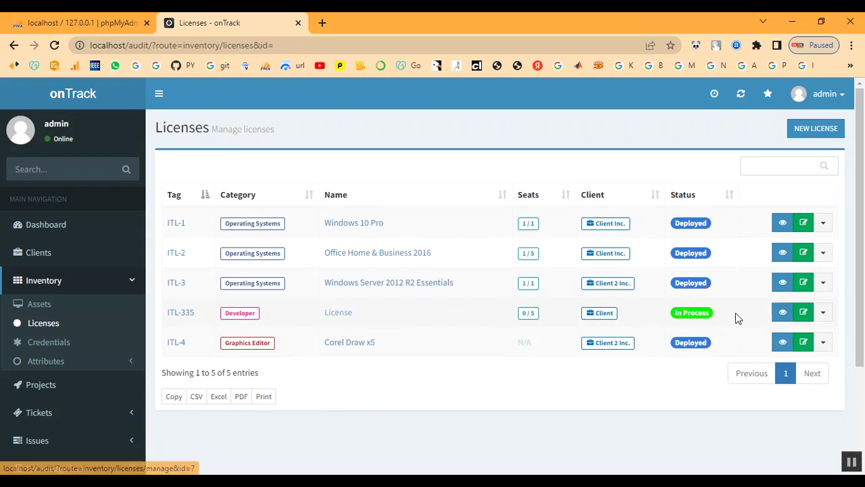
# Open the Assets list under Inventory.
pyautogui.click(37, 307)
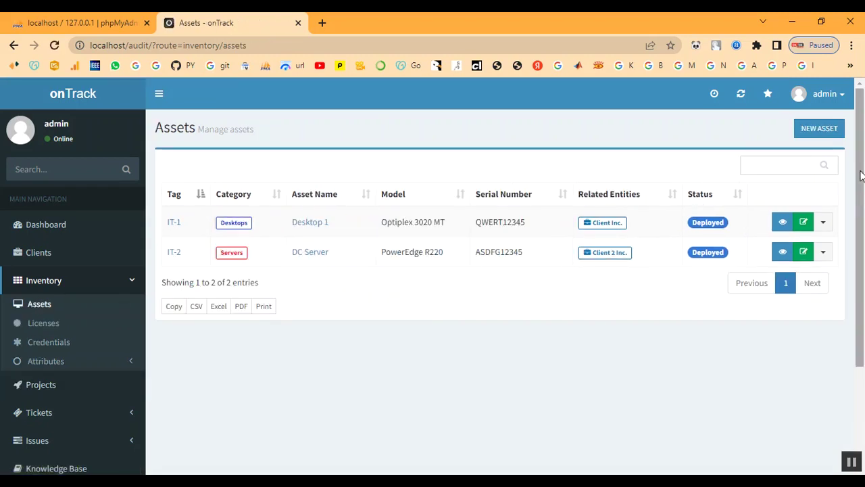
# Start a new asset for Client named Laptop, purchased 2022-12-01.
pyautogui.click(822, 133)
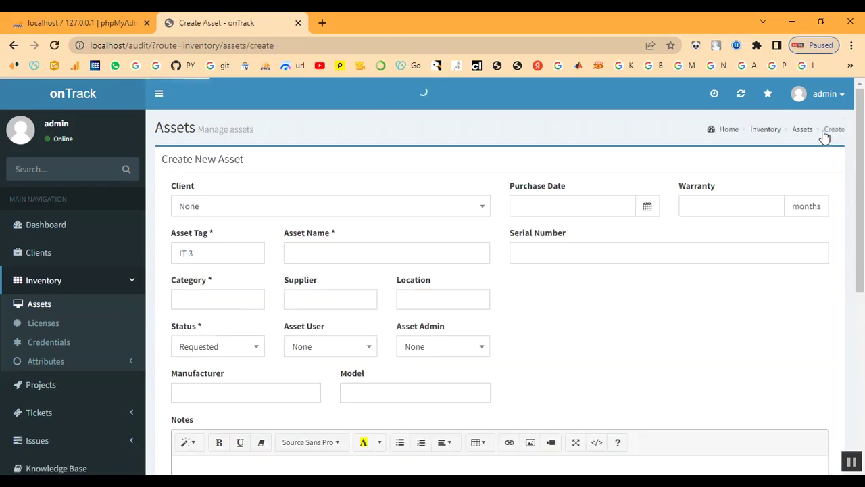
pyautogui.click(349, 211)
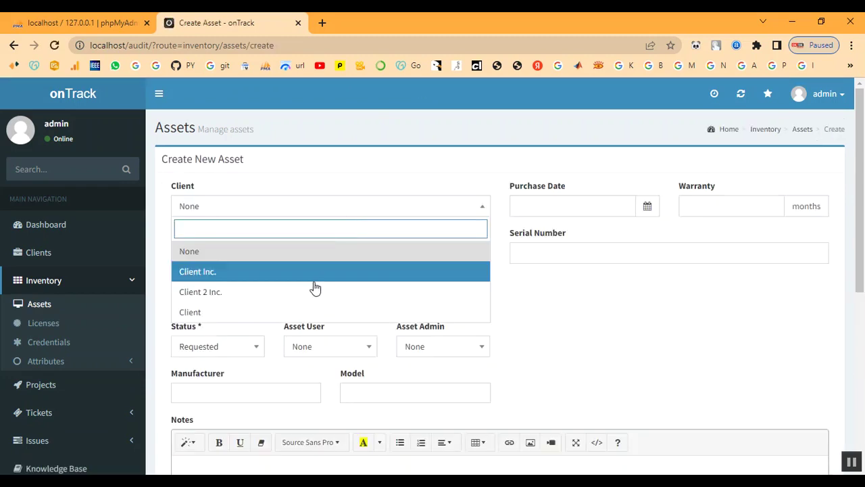
pyautogui.click(300, 311)
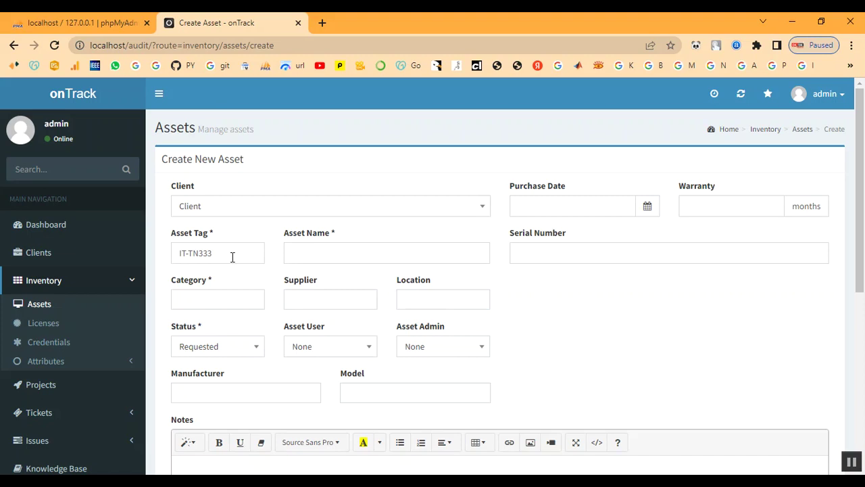
pyautogui.click(324, 257)
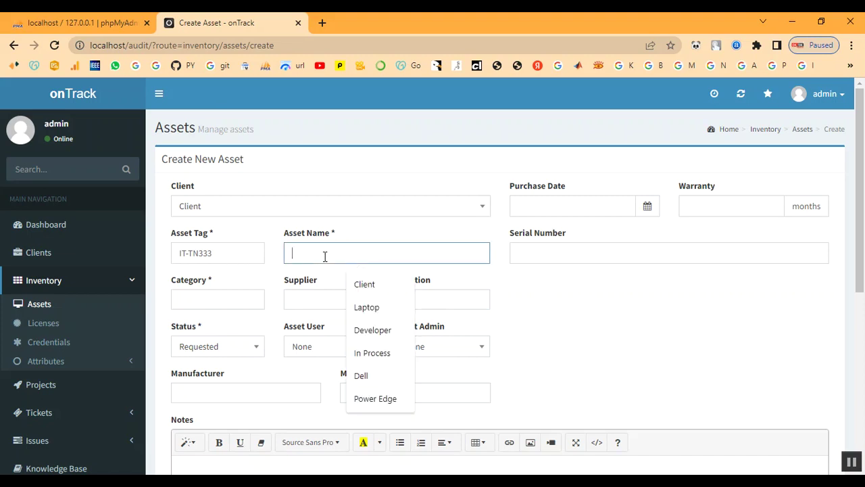
pyautogui.write('L')
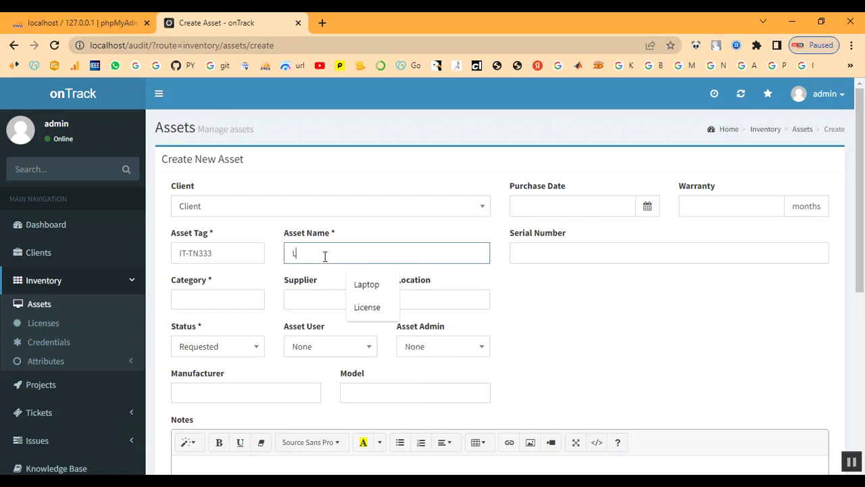
pyautogui.write('A')
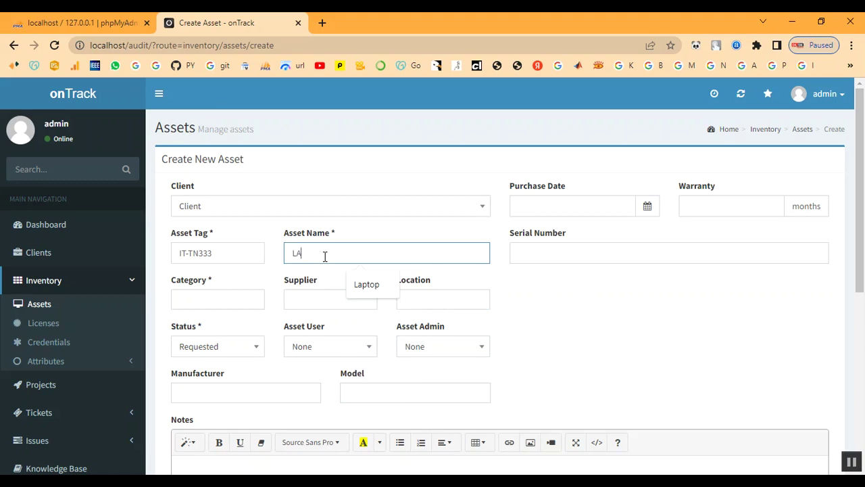
pyautogui.press('BackSpace')
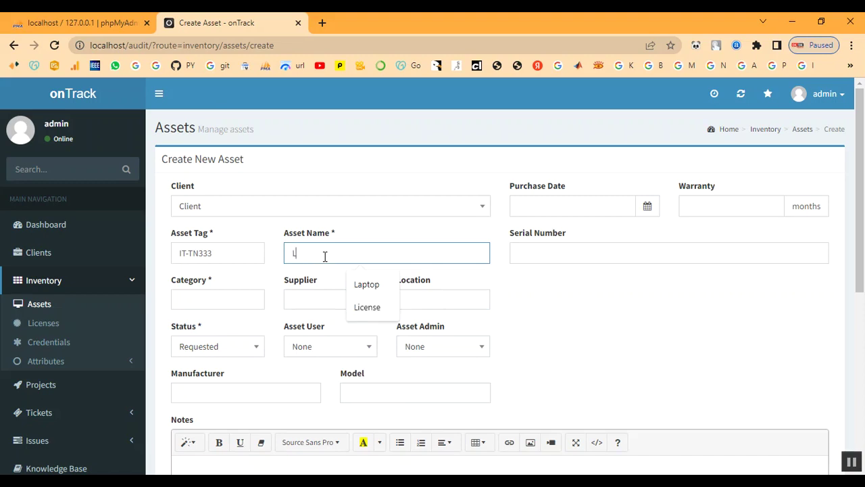
pyautogui.write('aptop')
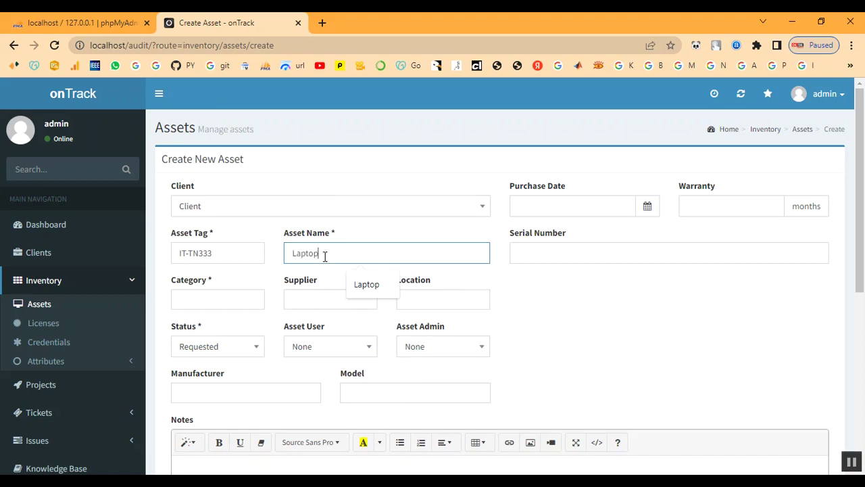
pyautogui.press('Tab')
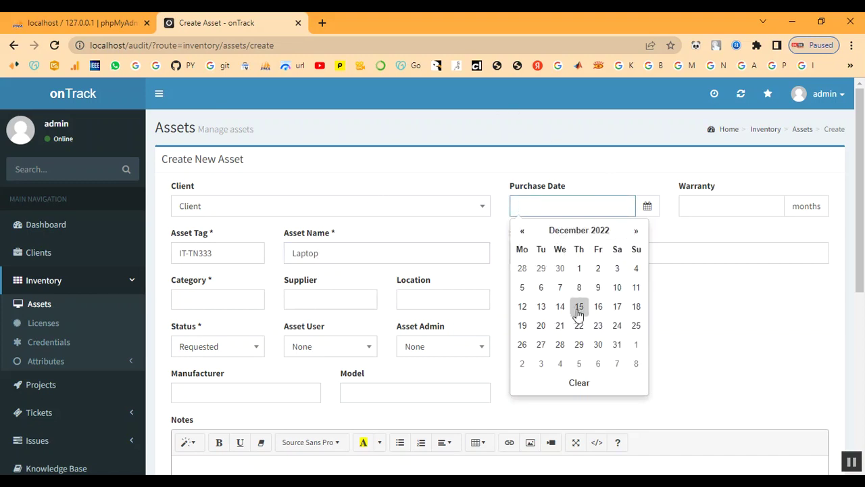
pyautogui.click(579, 273)
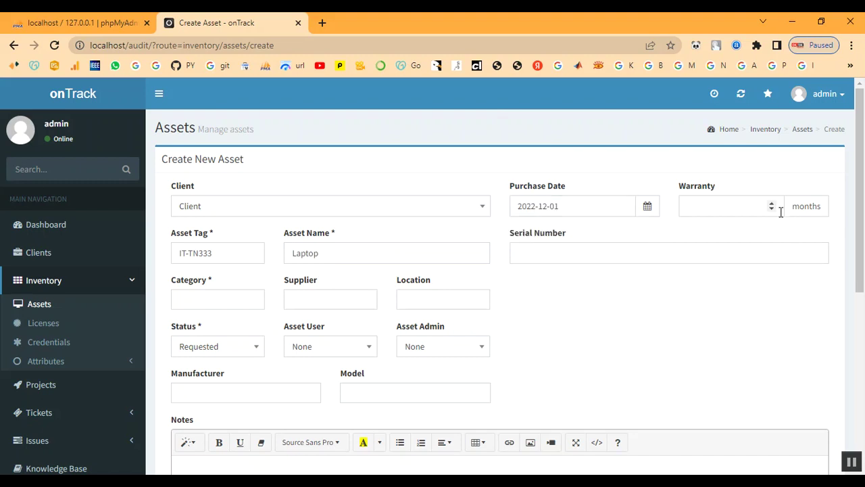
# Enter a 9-month warranty and serial number S1234.
pyautogui.click(737, 207)
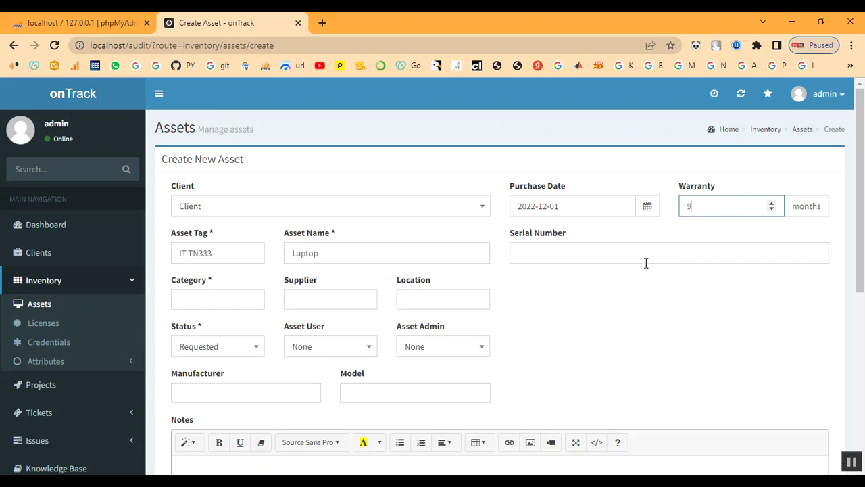
pyautogui.click(569, 254)
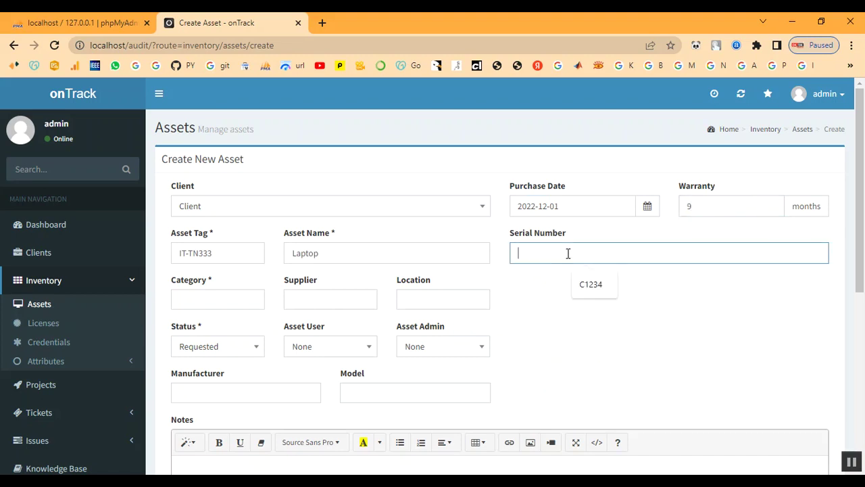
pyautogui.click(585, 287)
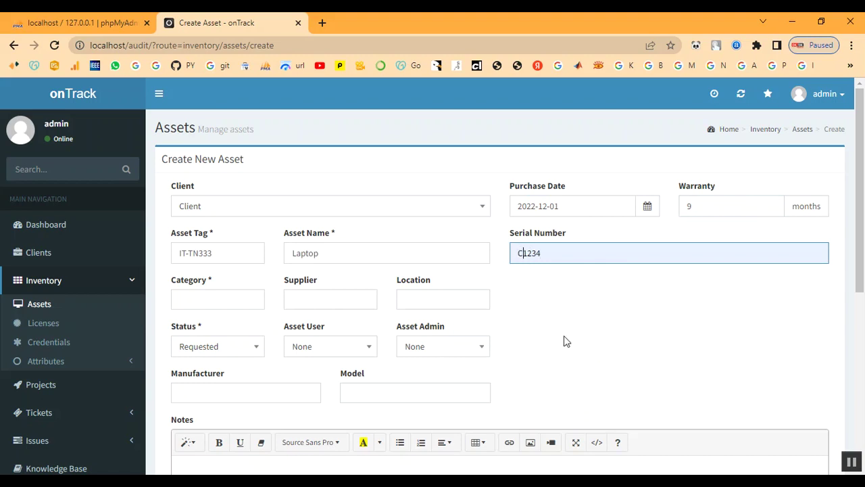
pyautogui.press('Home')
pyautogui.press('Delete')
pyautogui.write('S')
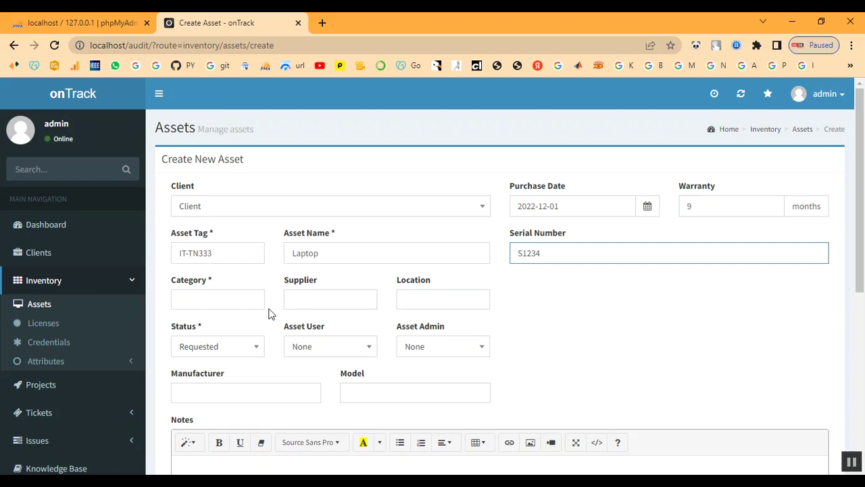
pyautogui.click(204, 301)
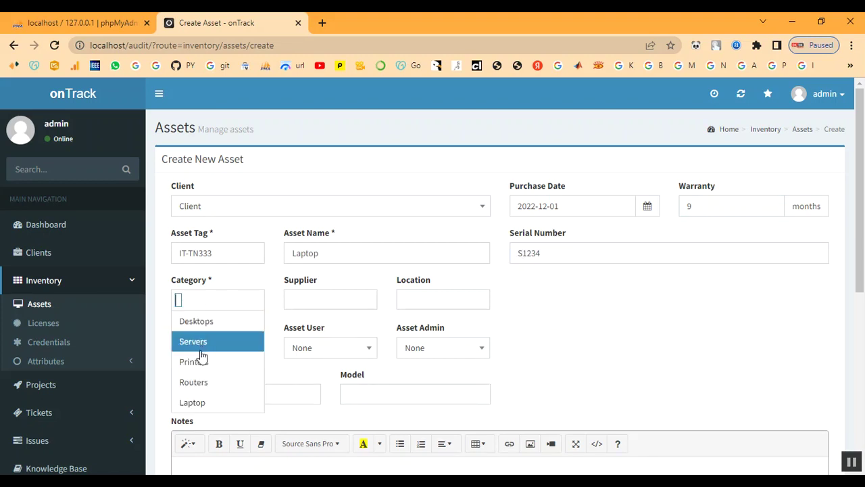
# Set category Laptop, supplier Shop and location Client / Chennai.
pyautogui.click(199, 403)
pyautogui.click(311, 301)
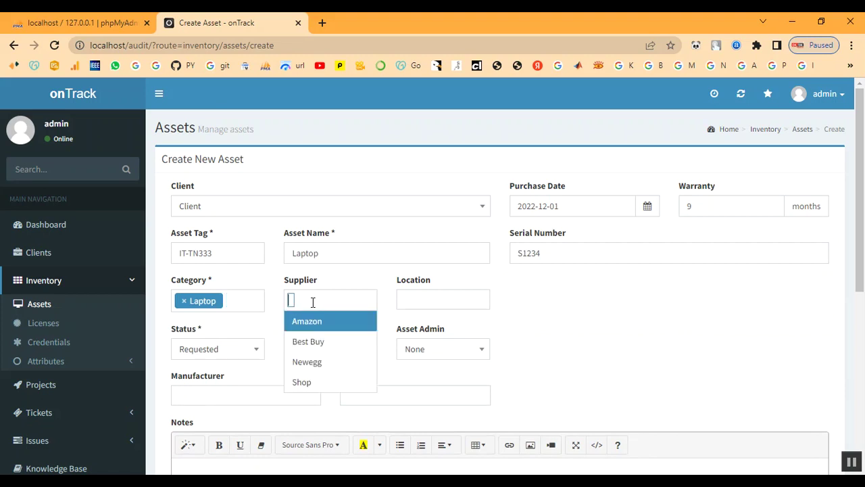
pyautogui.click(308, 384)
pyautogui.click(414, 298)
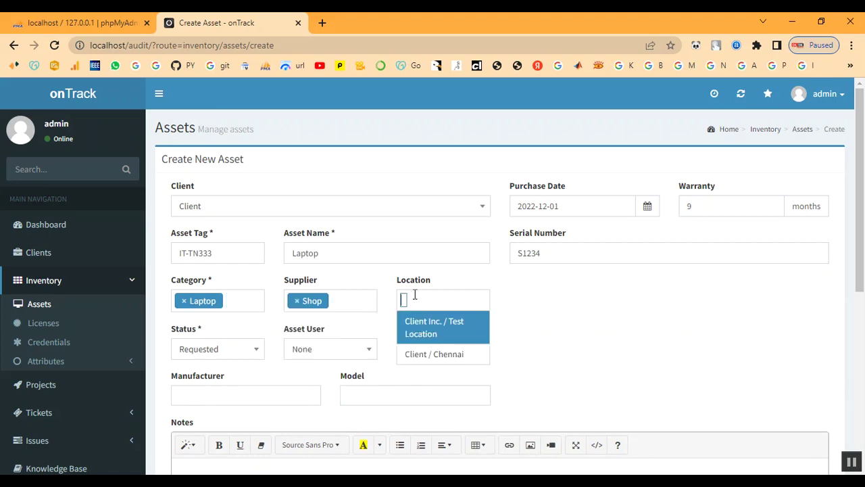
pyautogui.click(415, 355)
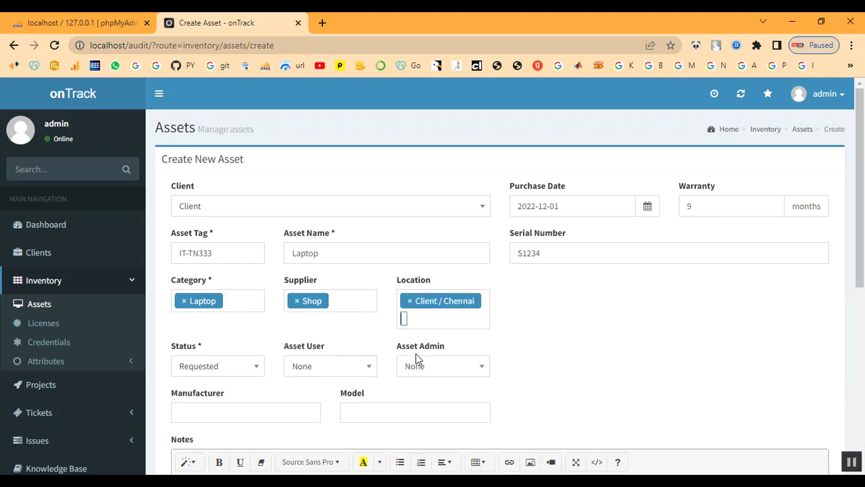
# Set the asset status to In Process with admin as asset admin.
pyautogui.scroll(-1, 230, 358)
pyautogui.click(220, 308)
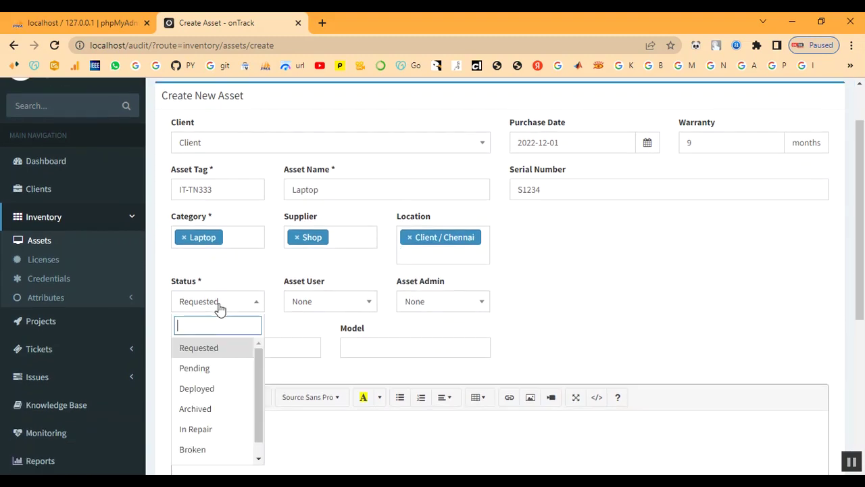
pyautogui.scroll(-1, 215, 399)
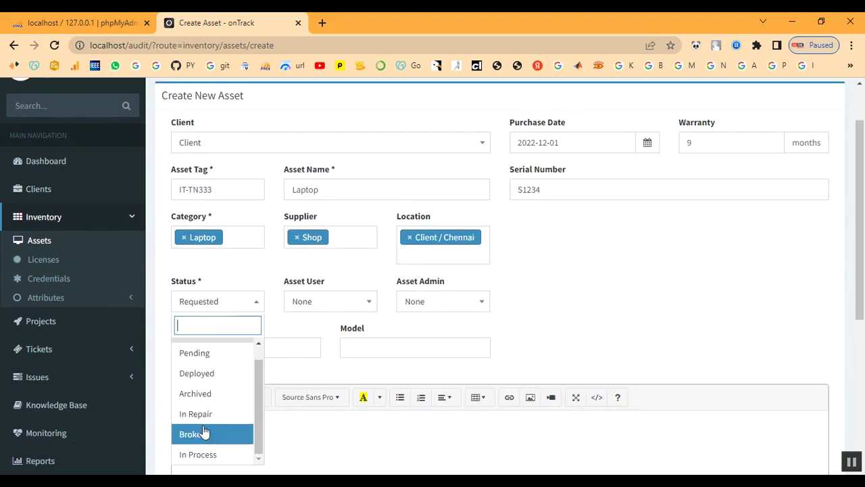
pyautogui.scroll(1, 200, 393)
pyautogui.scroll(-1, 200, 399)
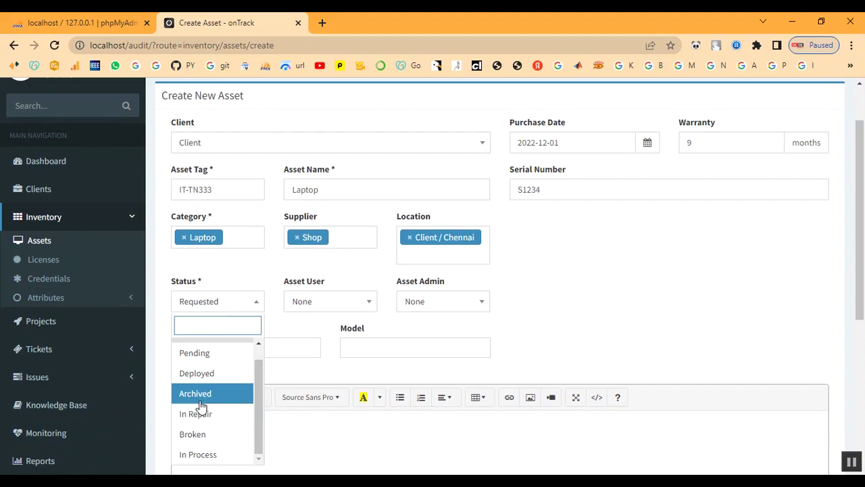
pyautogui.click(201, 454)
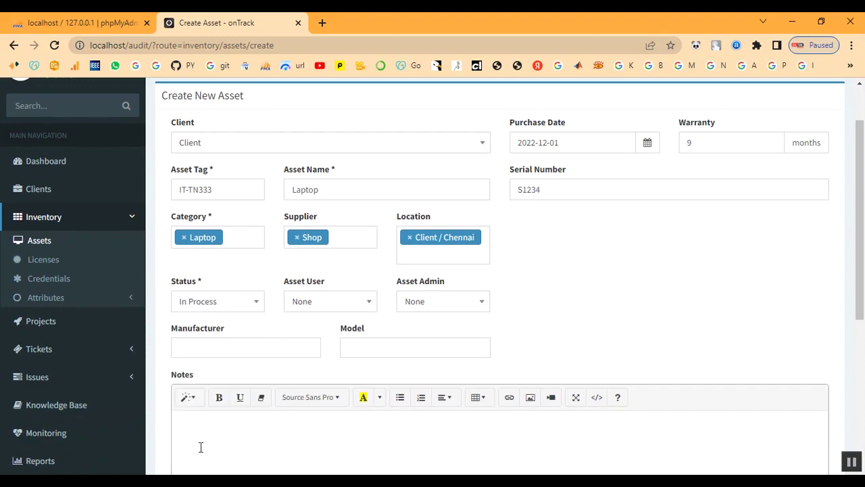
pyautogui.click(320, 305)
pyautogui.click(420, 303)
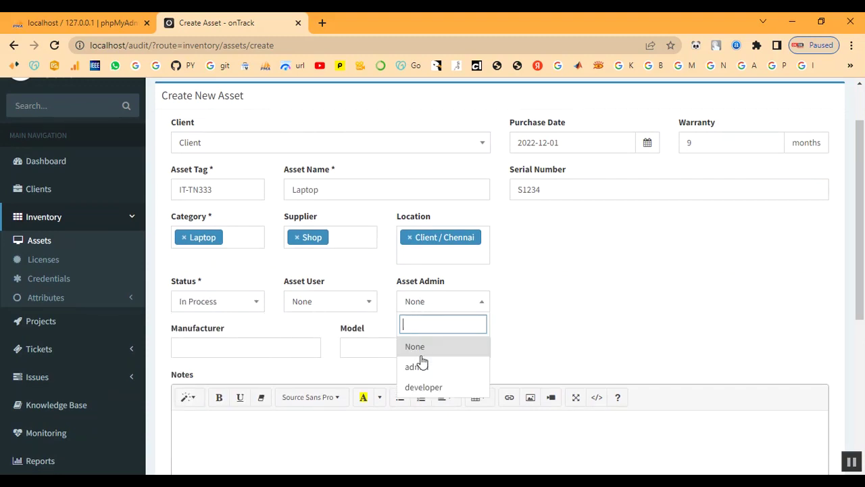
pyautogui.click(422, 369)
# Choose manufacturer Dell and model Power Edge, then create the laptop asset.
pyautogui.scroll(-1, 349, 314)
pyautogui.click(204, 283)
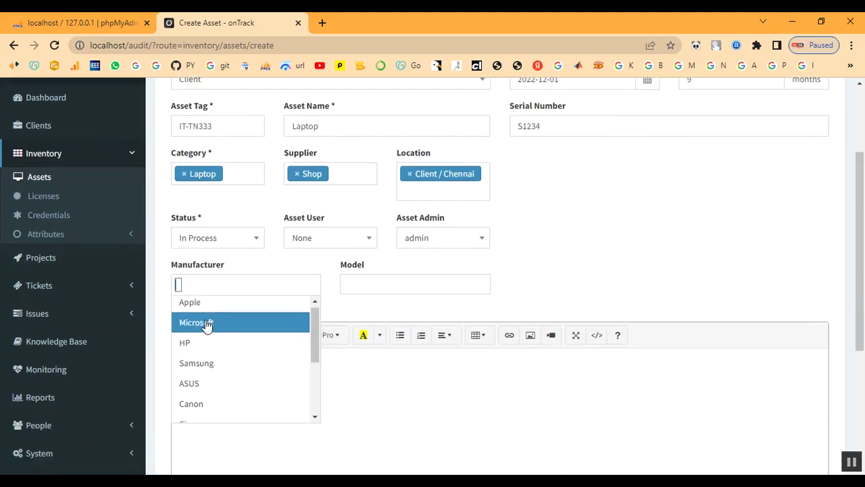
pyautogui.scroll(-3, 207, 324)
pyautogui.click(196, 412)
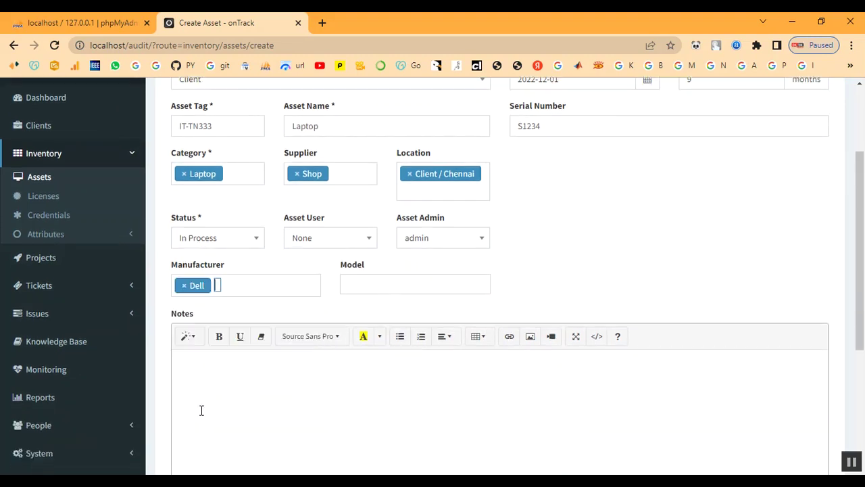
pyautogui.click(384, 286)
pyautogui.click(367, 385)
pyautogui.scroll(-2, 349, 382)
pyautogui.click(267, 322)
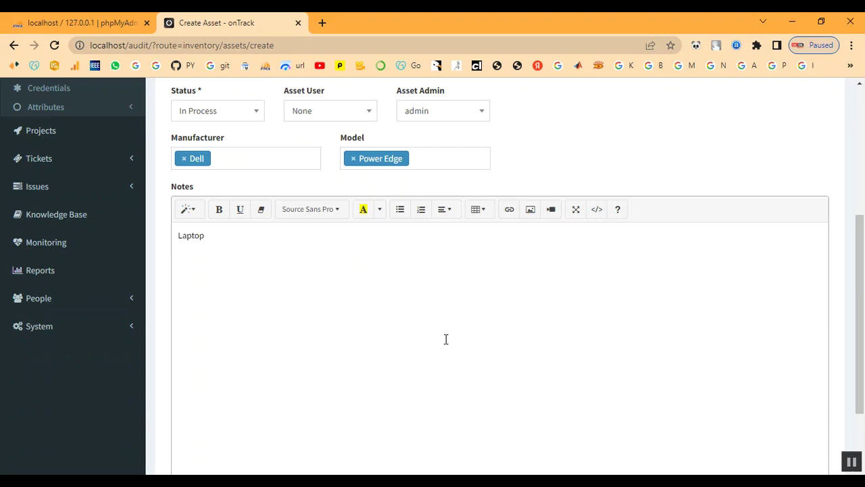
pyautogui.scroll(-2, 447, 340)
pyautogui.click(196, 407)
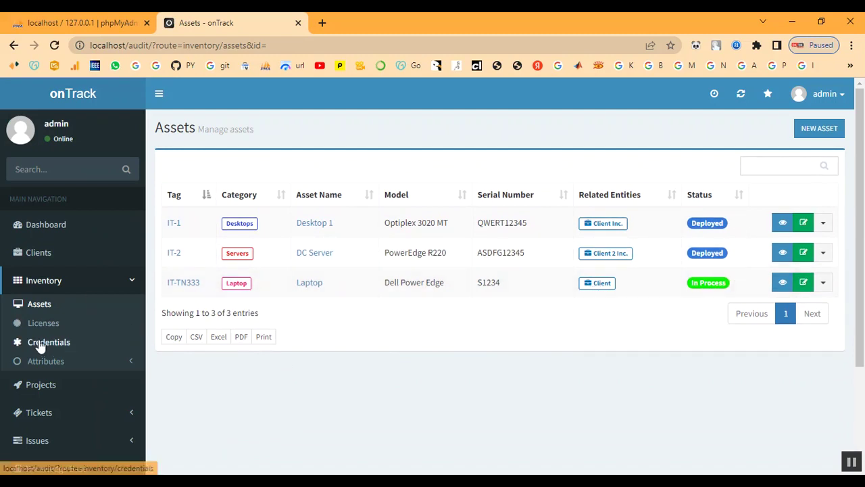
# Go to the Clients list and open the client named Client.
pyautogui.click(41, 283)
pyautogui.click(42, 309)
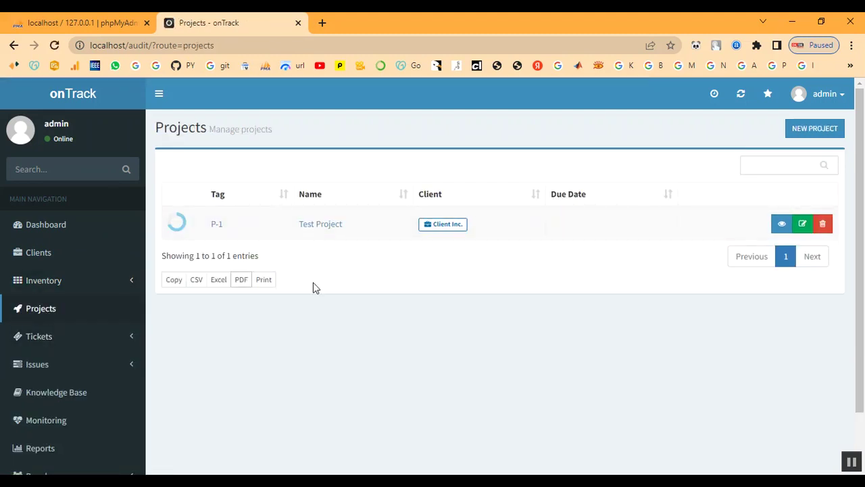
pyautogui.click(39, 253)
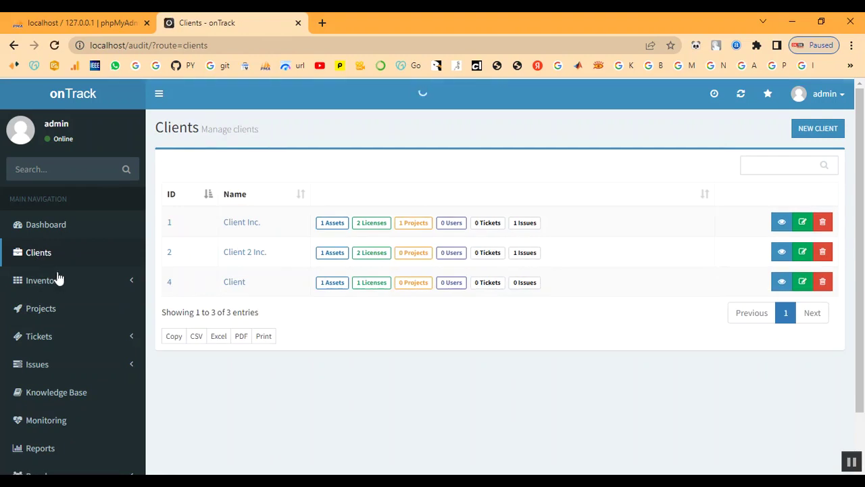
pyautogui.click(238, 284)
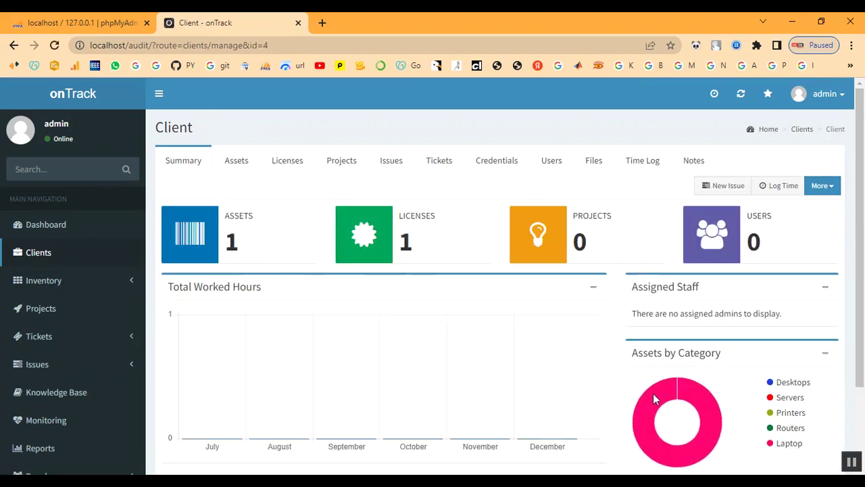
# Review the client's counts (1 license, 0 projects) and return to Projects.
pyautogui.scroll(-1, 633, 352)
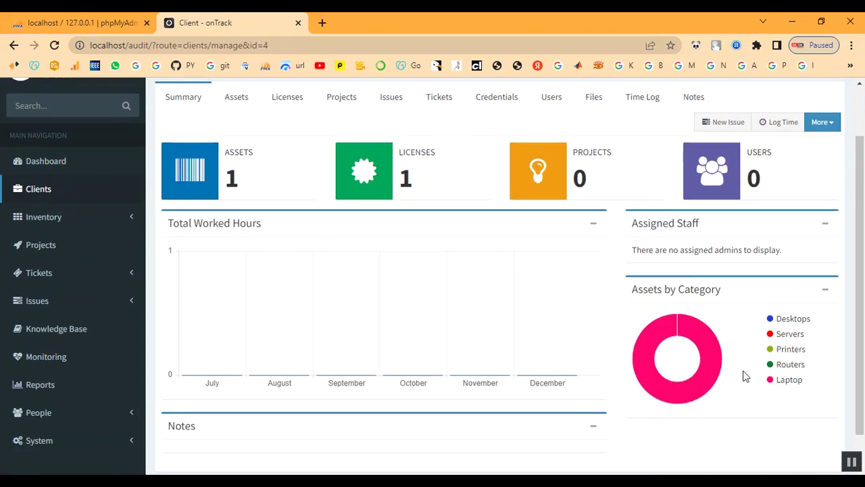
pyautogui.scroll(1, 532, 314)
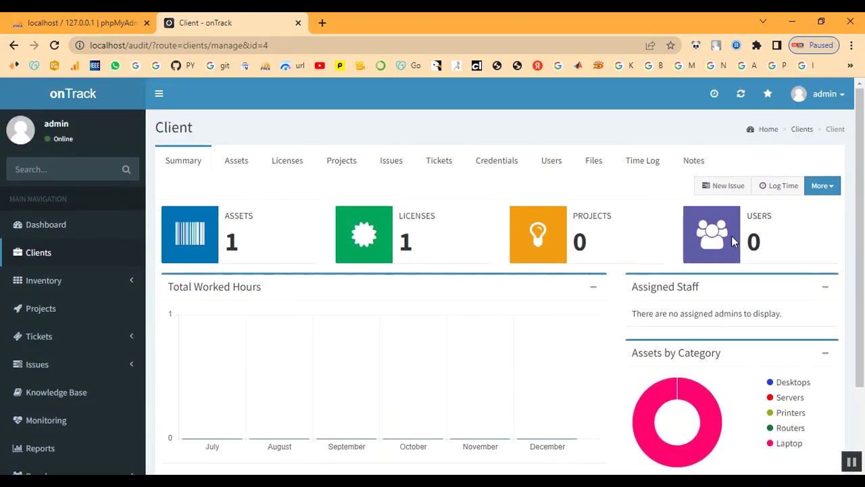
pyautogui.scroll(-1, 55, 332)
pyautogui.moveTo(230, 177); pyautogui.dragTo(253, 180)
pyautogui.click(258, 181)
pyautogui.moveTo(392, 174); pyautogui.dragTo(453, 178)
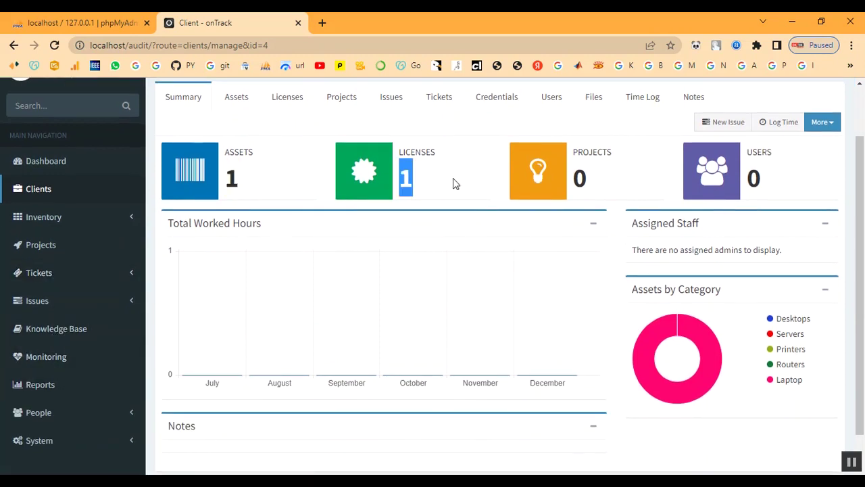
pyautogui.moveTo(574, 180); pyautogui.dragTo(608, 182)
pyautogui.click(608, 183)
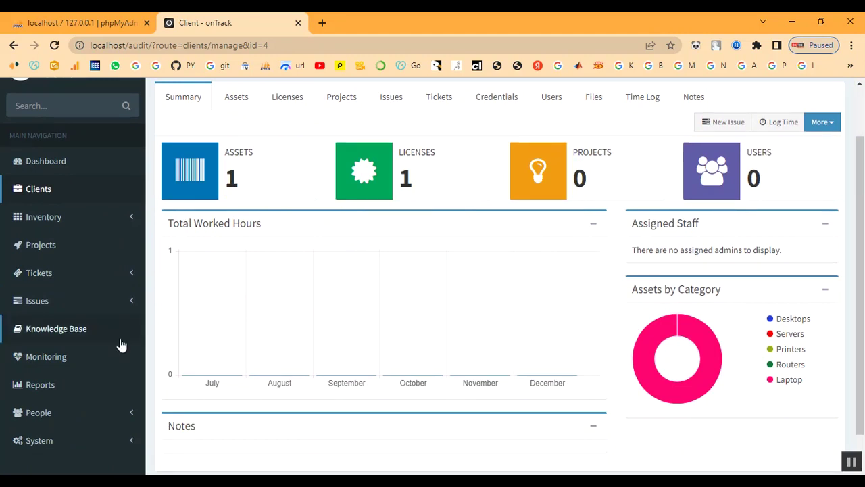
pyautogui.click(39, 247)
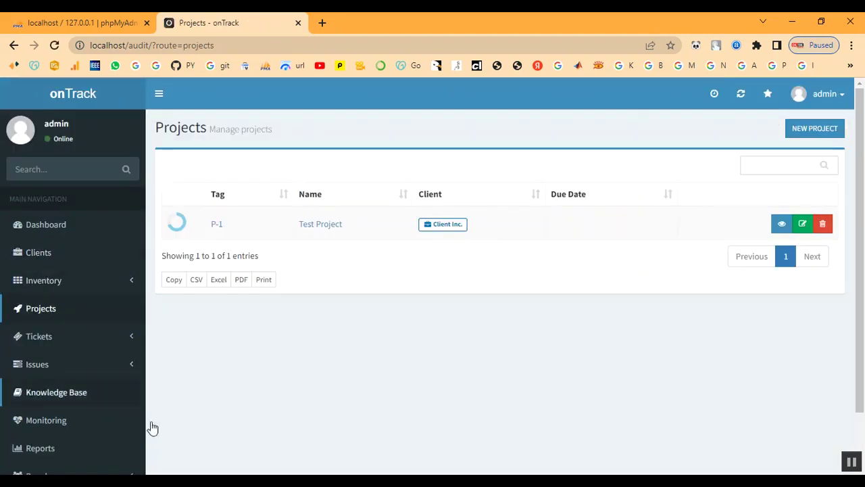
# Start a new project named 'Project' for Client.
pyautogui.click(809, 128)
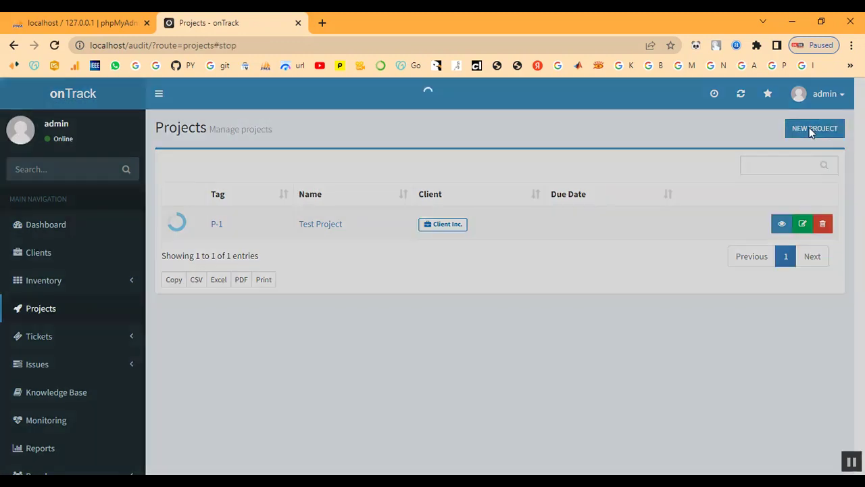
pyautogui.click(409, 169)
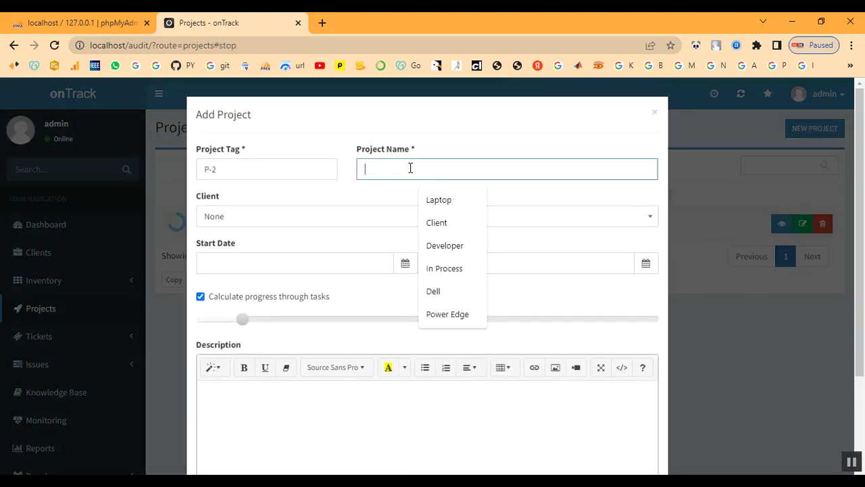
pyautogui.write('Proje')
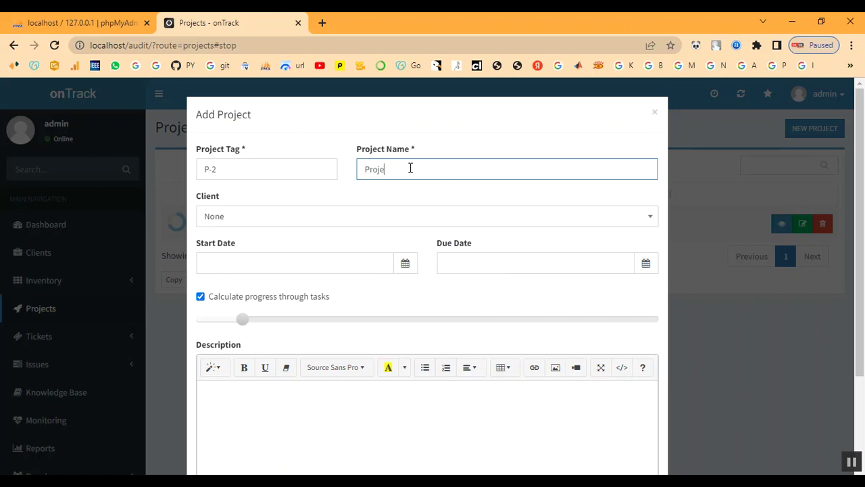
pyautogui.press('Tab')
pyautogui.press('Tab')
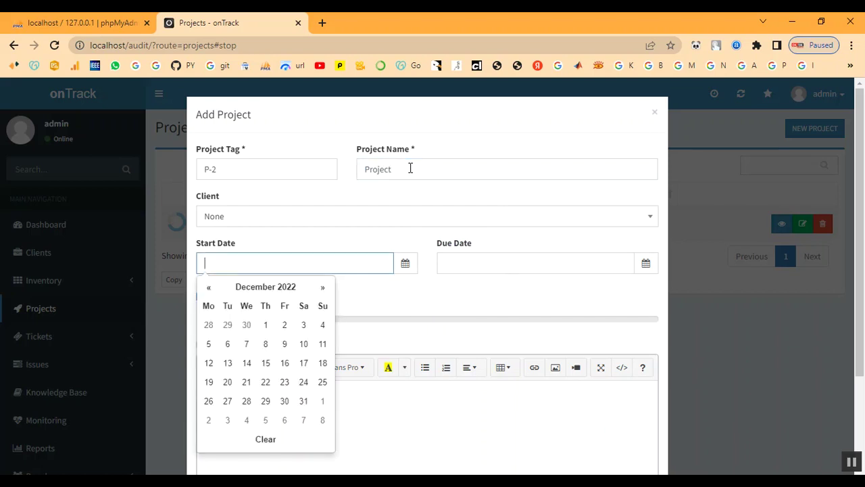
pyautogui.click(300, 217)
pyautogui.click(272, 323)
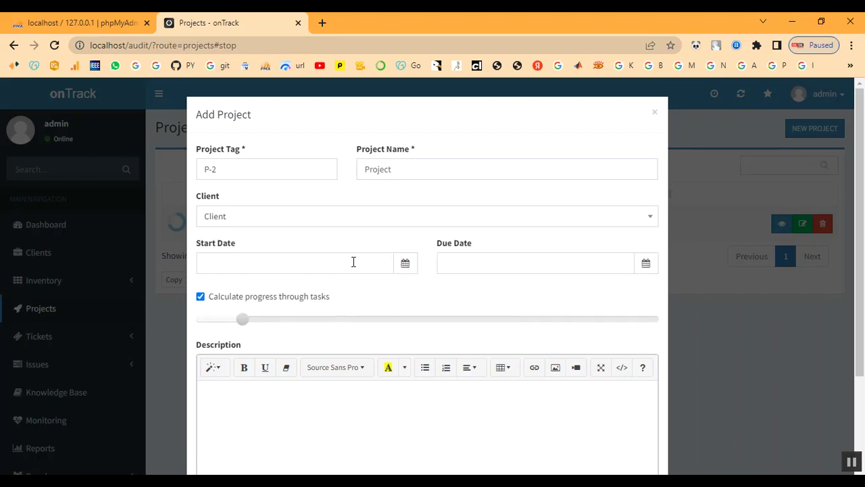
# Give it start date 2022-12-07 and due date 2022-12-08, then create project P-2.
pyautogui.click(326, 264)
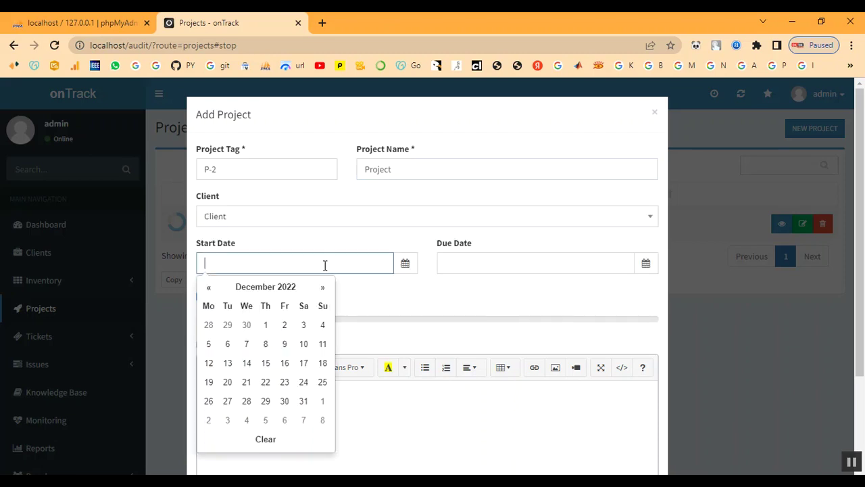
pyautogui.click(246, 344)
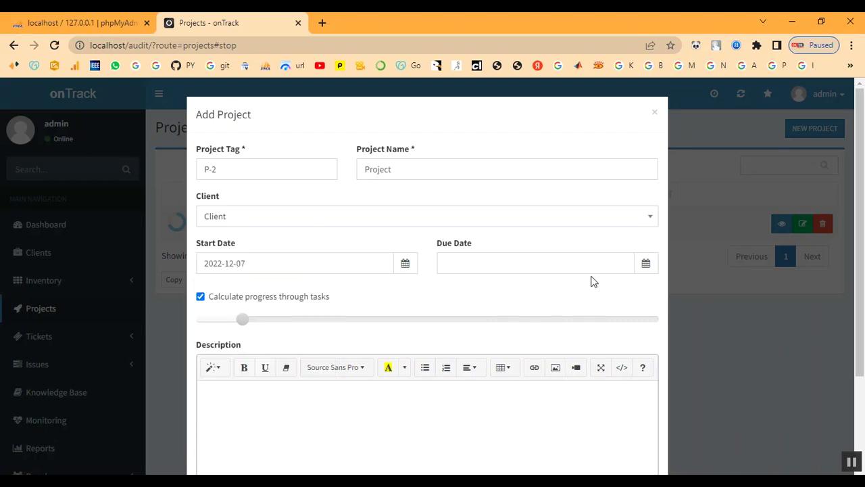
pyautogui.click(508, 268)
pyautogui.click(503, 348)
pyautogui.scroll(-2, 230, 358)
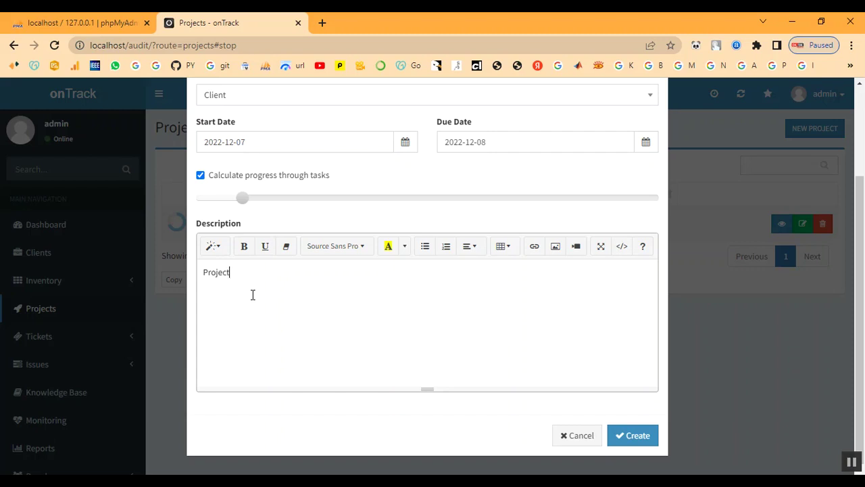
pyautogui.click(632, 437)
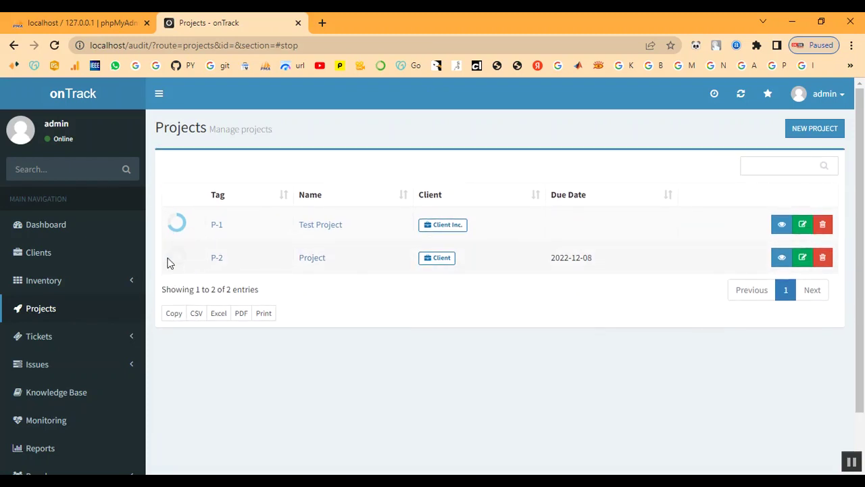
# Open P-2's summary, then check the Active Issues list.
pyautogui.moveTo(174, 264)
pyautogui.click(218, 261)
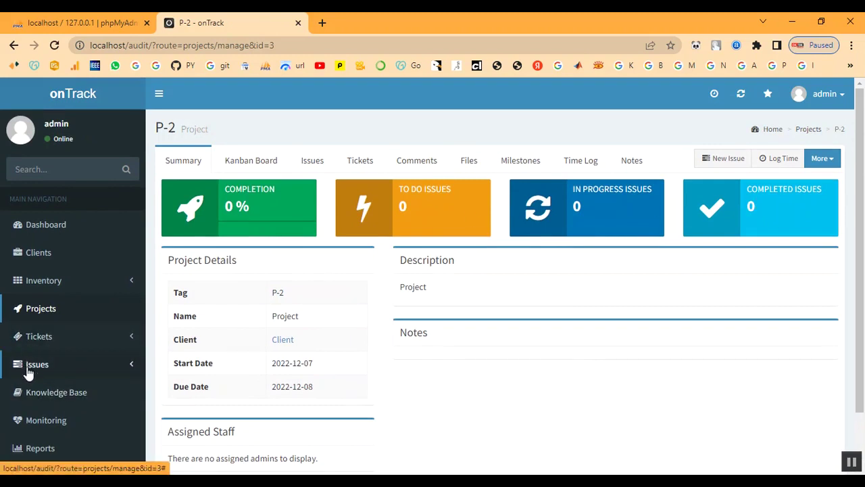
pyautogui.click(32, 372)
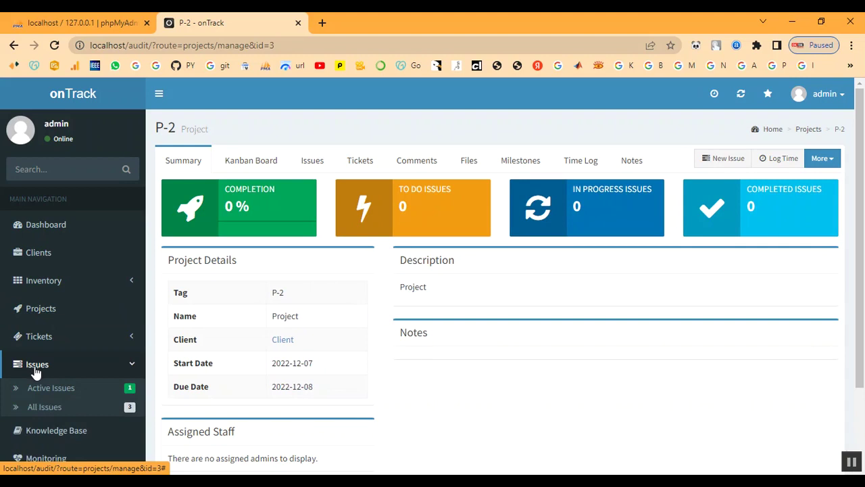
pyautogui.click(36, 388)
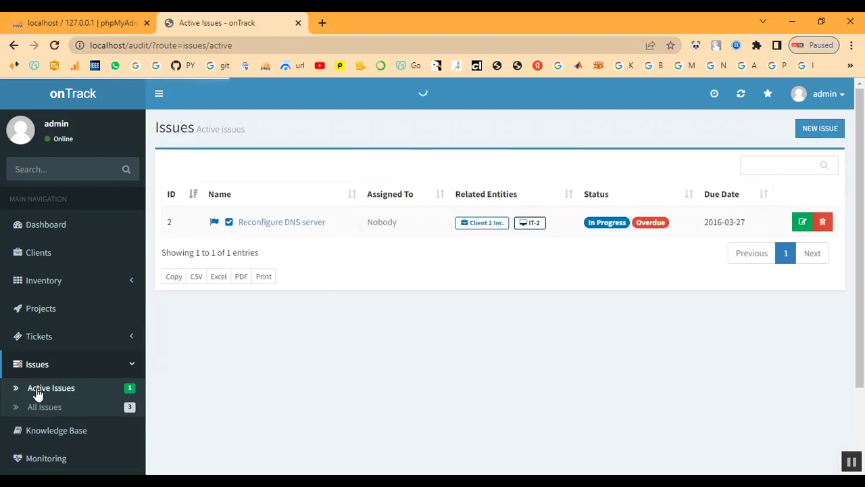
pyautogui.scroll(-1, 63, 395)
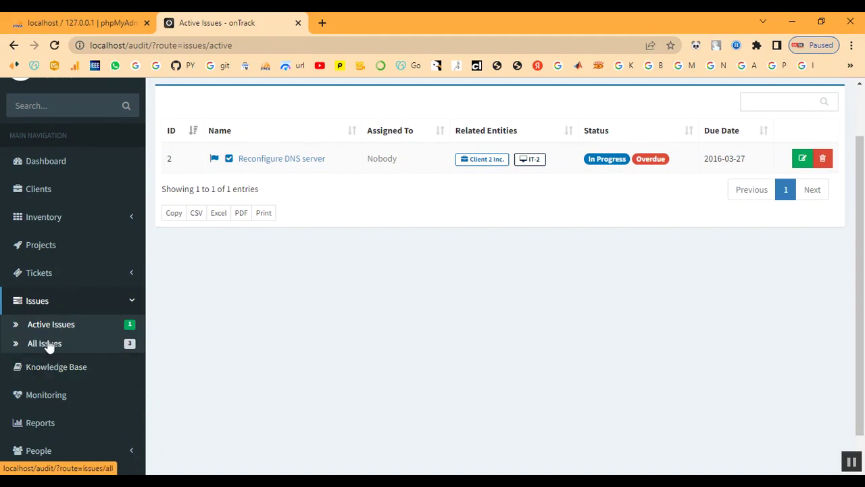
# Browse the Tickets section and the Knowledge Base.
pyautogui.click(38, 280)
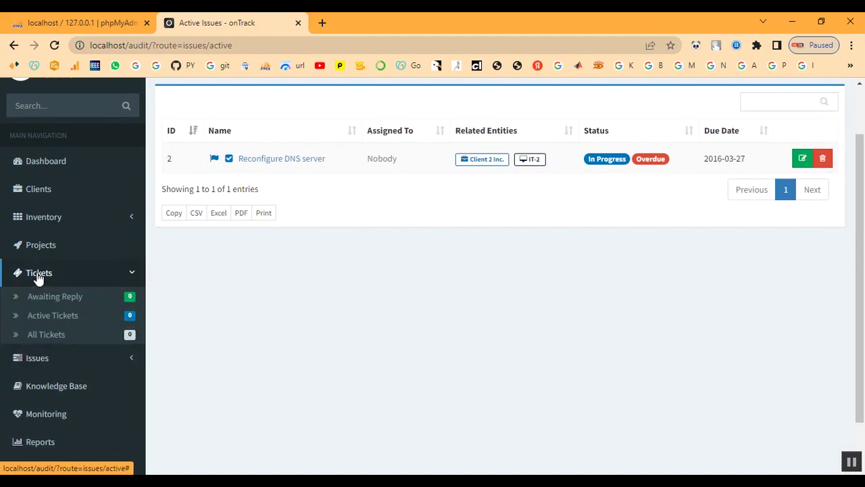
pyautogui.click(39, 250)
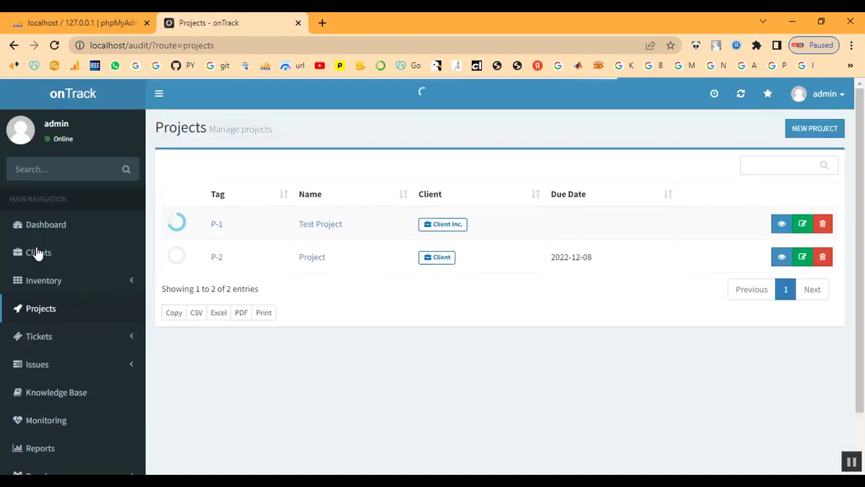
pyautogui.click(42, 342)
pyautogui.scroll(-2, 43, 342)
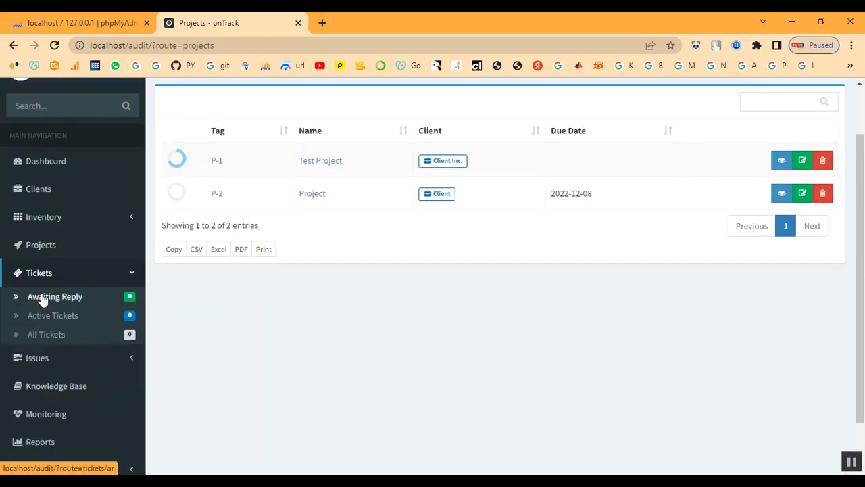
pyautogui.click(43, 361)
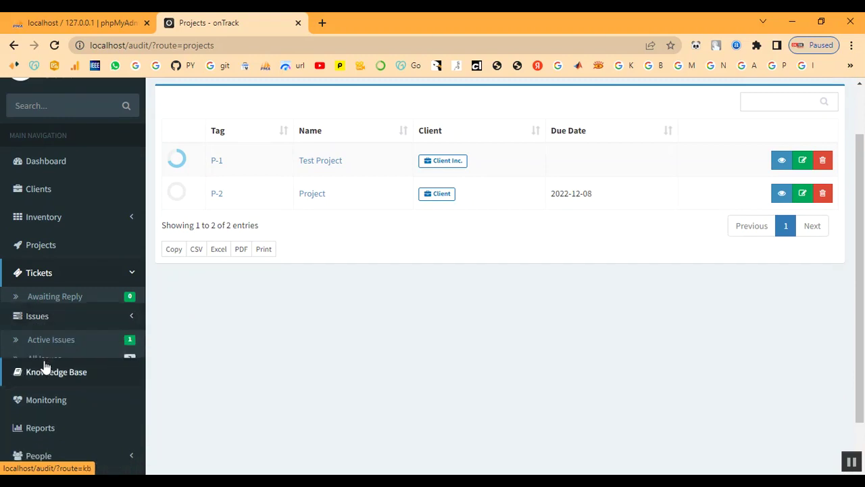
pyautogui.click(42, 367)
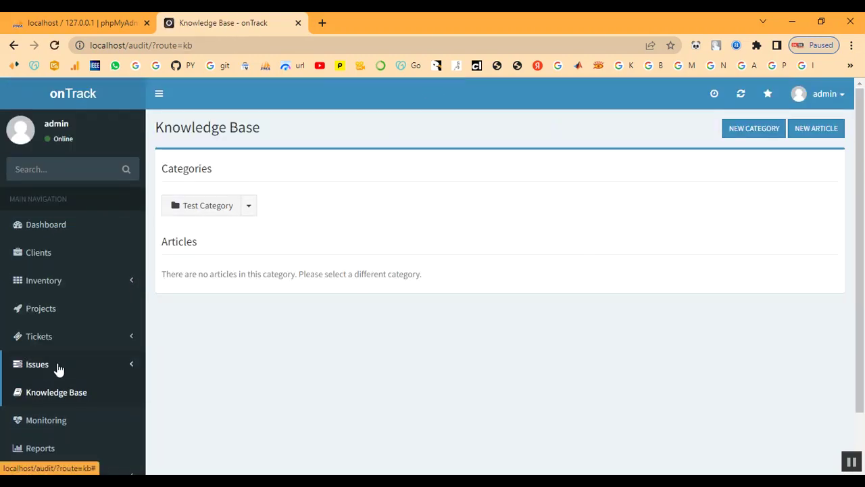
pyautogui.scroll(-2, 58, 367)
# View the Monitoring overview, then reopen project P-2's summary.
pyautogui.click(48, 364)
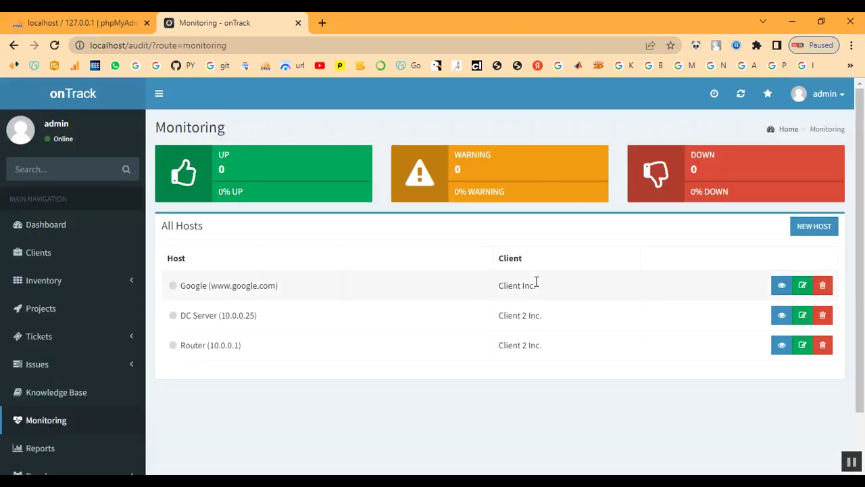
pyautogui.scroll(-2, 85, 413)
pyautogui.scroll(2, 88, 405)
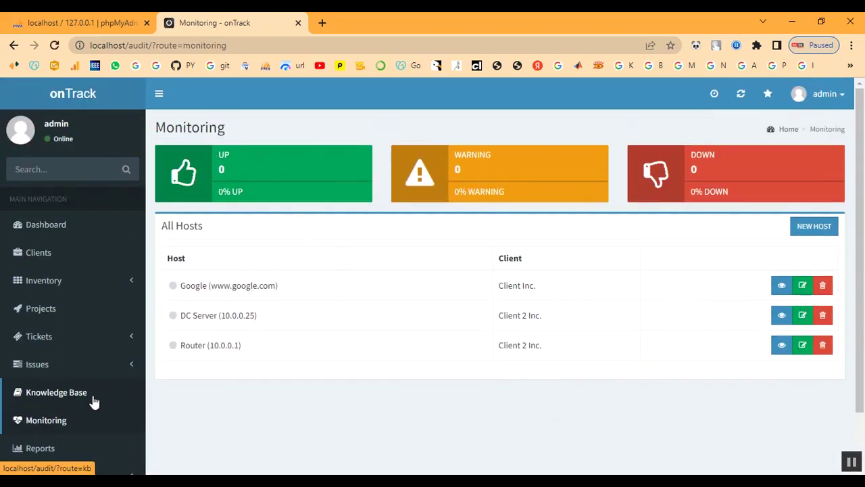
pyautogui.click(42, 309)
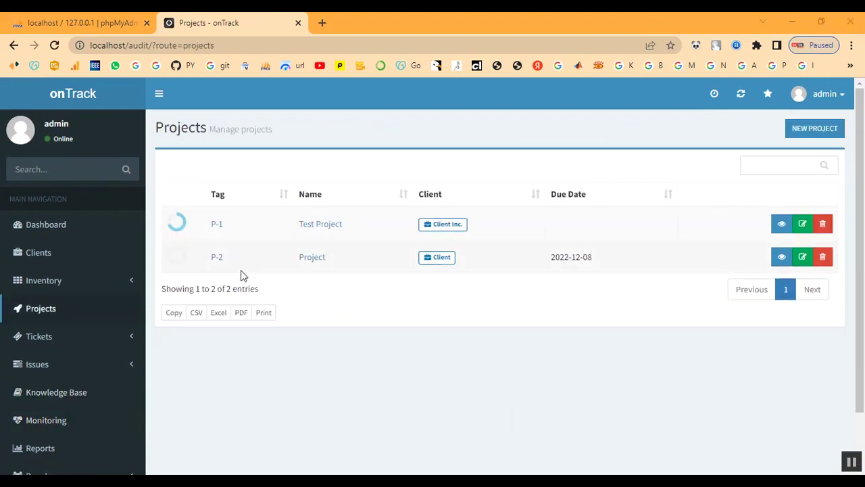
pyautogui.click(216, 259)
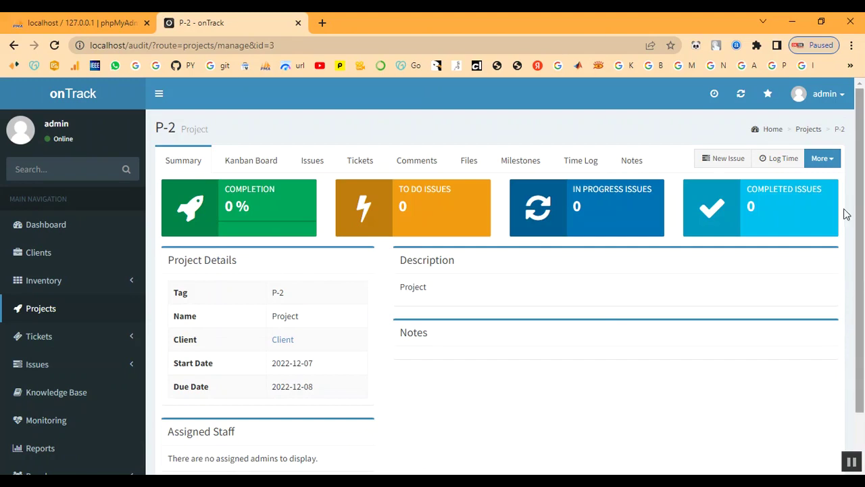
# Start a new P-2 issue 'Configure Active Directory' assigned to admin.
pyautogui.click(721, 161)
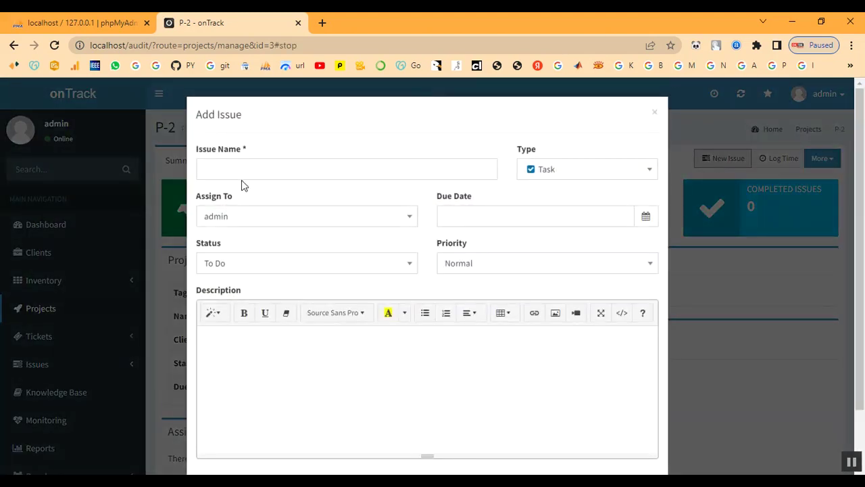
pyautogui.click(244, 169)
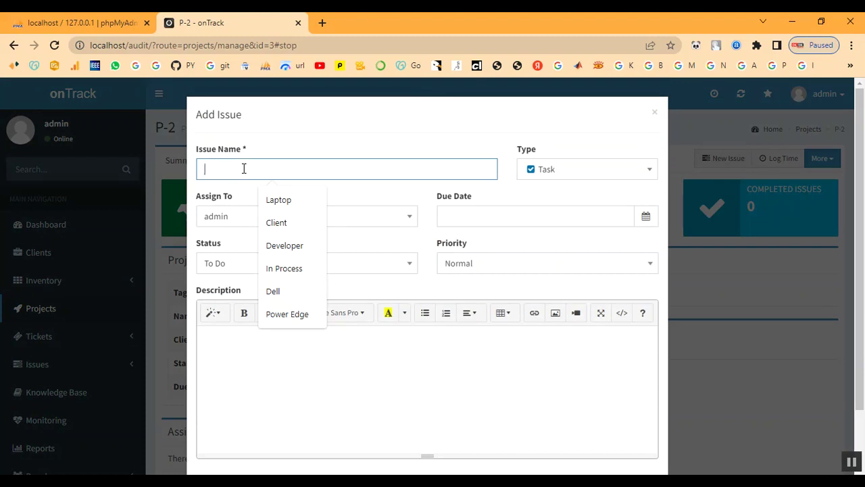
pyautogui.write('Configure Active Directory')
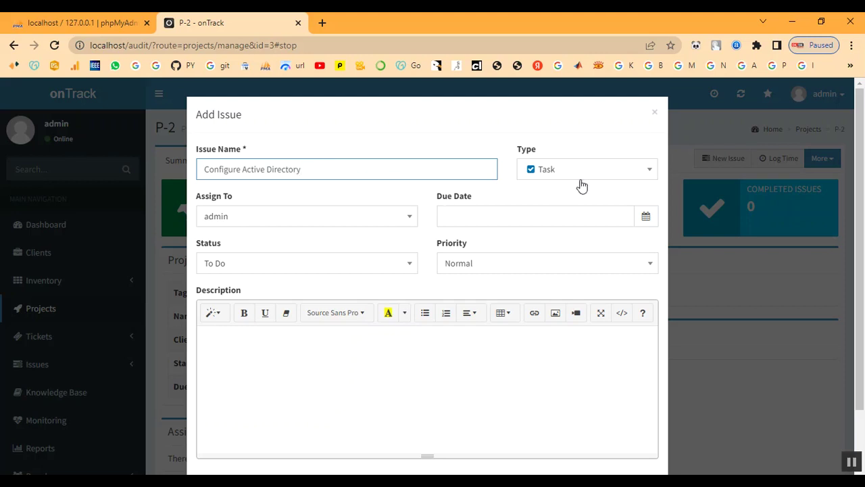
pyautogui.click(338, 223)
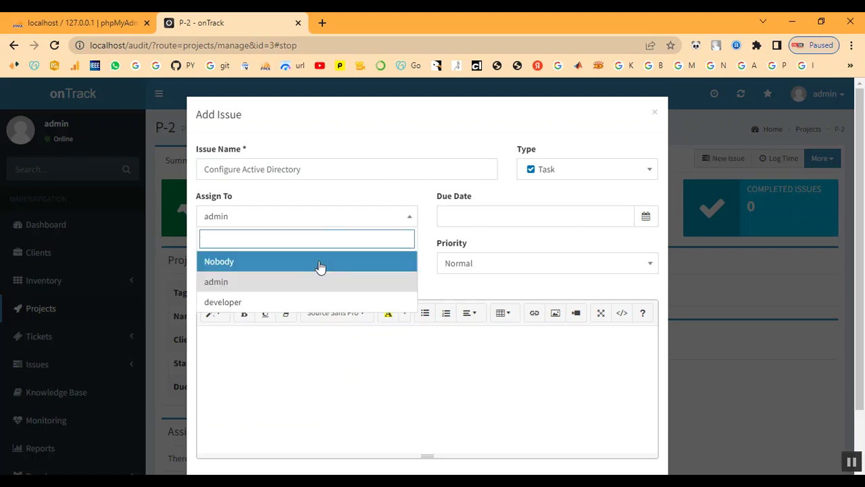
pyautogui.click(313, 284)
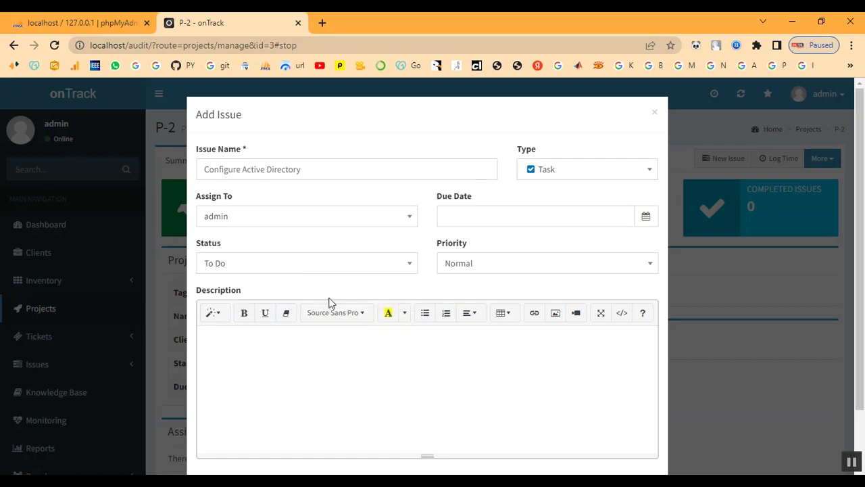
# Set due date 2022-12-07, status In Progress and priority High, then create the issue.
pyautogui.click(534, 215)
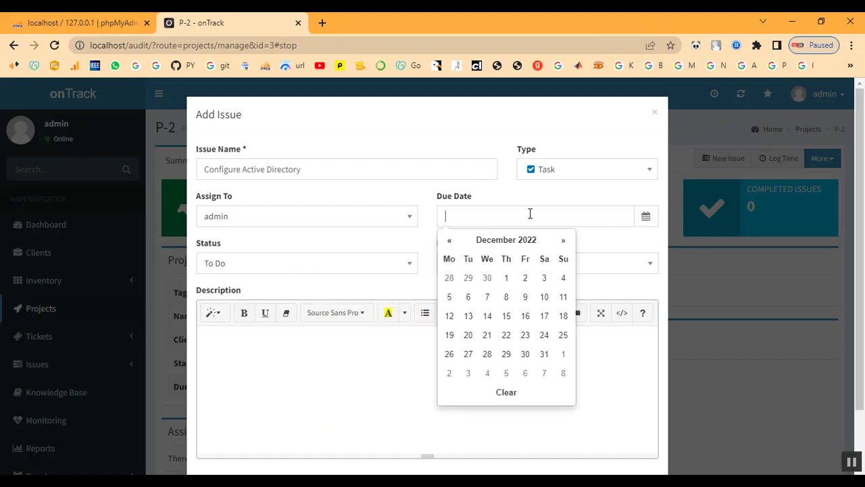
pyautogui.click(485, 304)
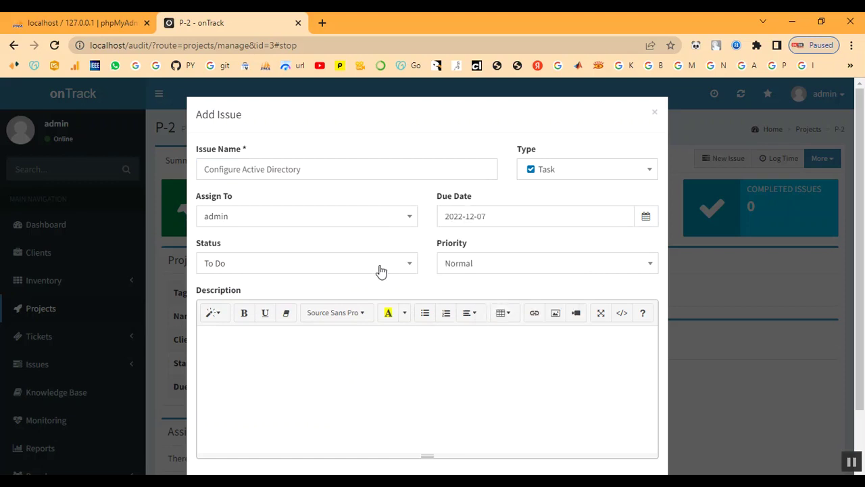
pyautogui.click(316, 271)
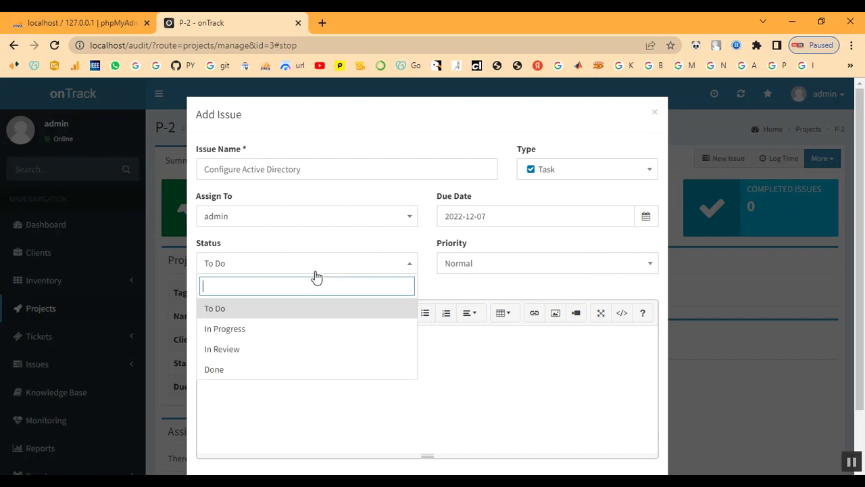
pyautogui.click(279, 336)
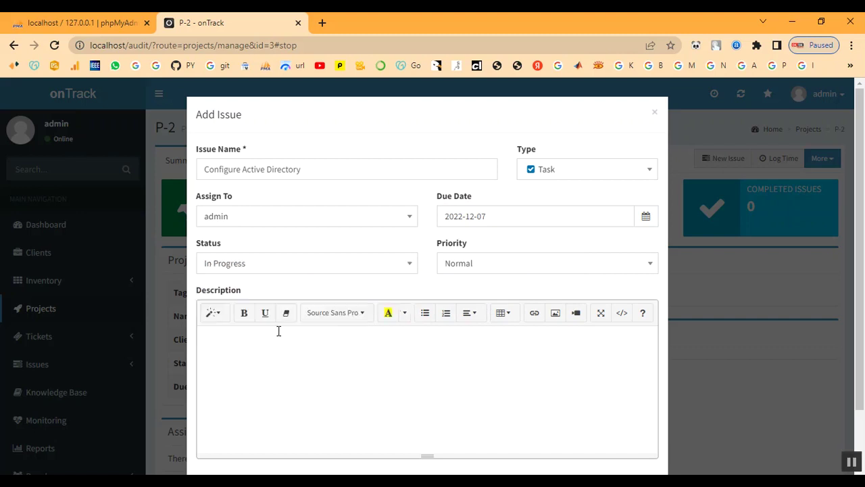
pyautogui.click(570, 271)
pyautogui.click(542, 346)
pyautogui.scroll(-1, 334, 371)
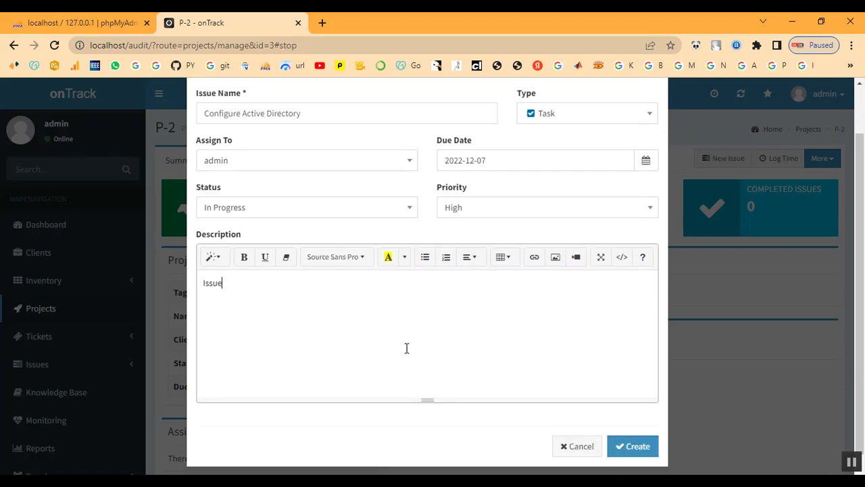
pyautogui.click(623, 435)
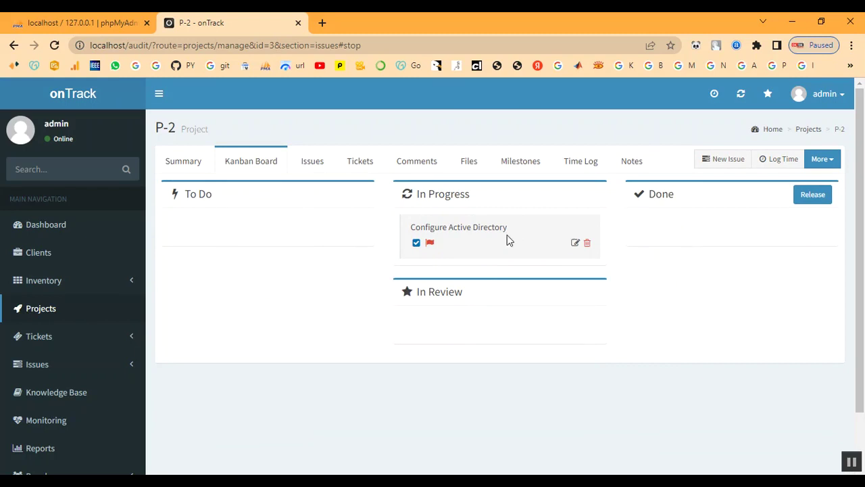
# Go from P-2's Summary tab to the Active Issues list in the sidebar.
pyautogui.click(183, 168)
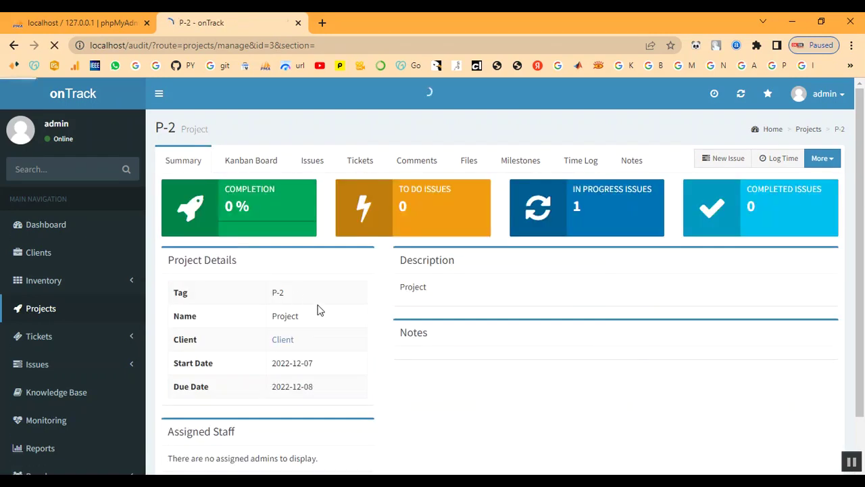
pyautogui.scroll(-1, 379, 303)
pyautogui.scroll(1, 373, 309)
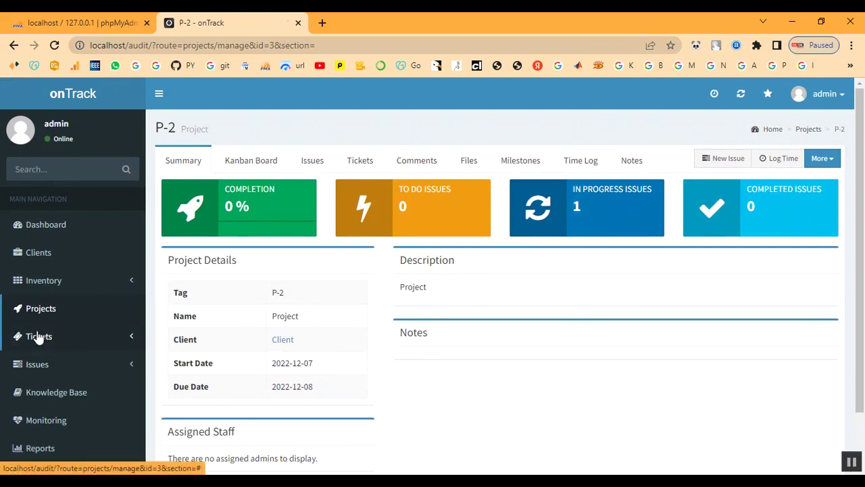
pyautogui.click(32, 364)
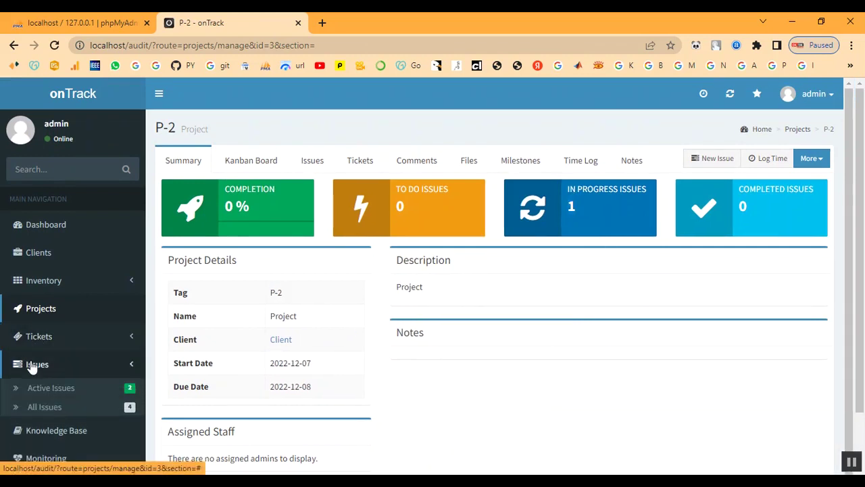
pyautogui.click(34, 389)
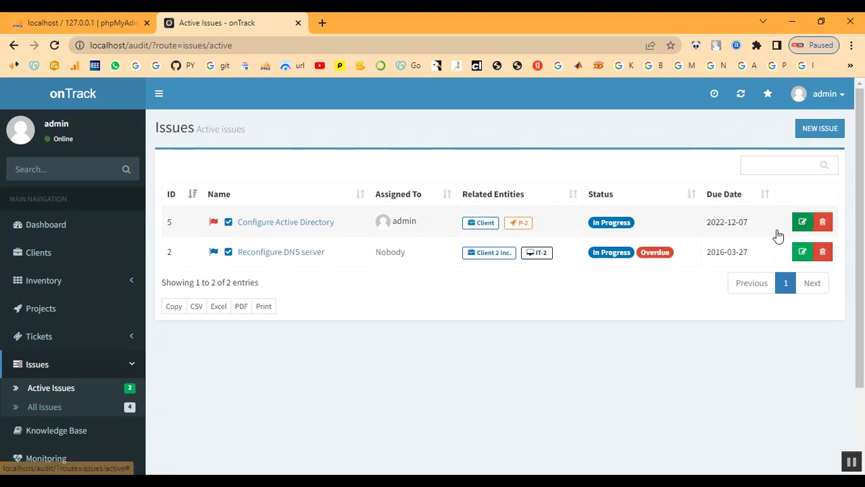
# Edit Configure Active Directory, set its status to Done and save.
pyautogui.click(256, 226)
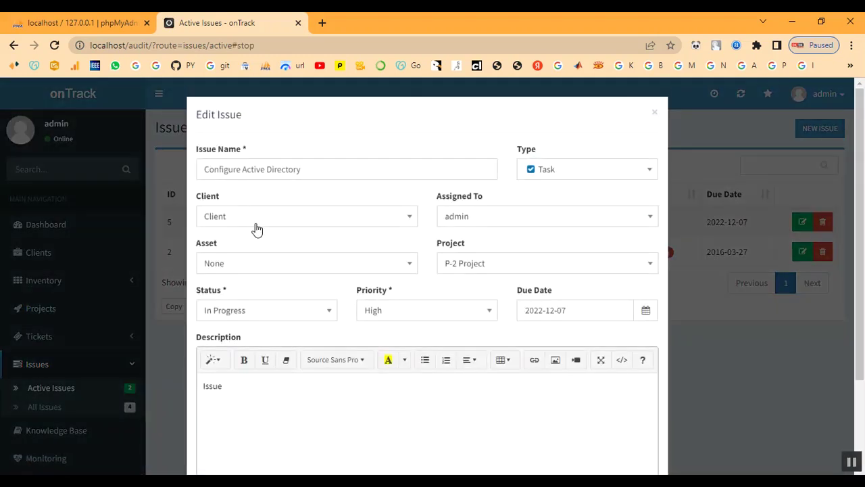
pyautogui.scroll(-3, 347, 373)
pyautogui.scroll(3, 349, 373)
pyautogui.click(655, 114)
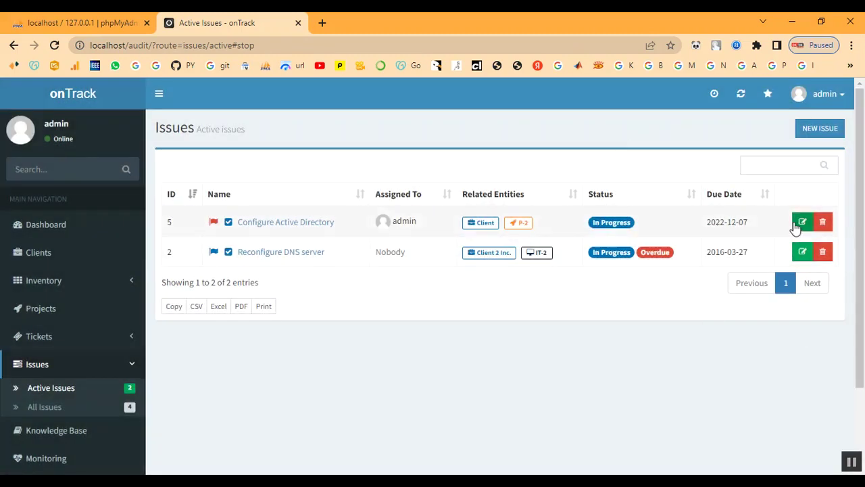
pyautogui.click(799, 224)
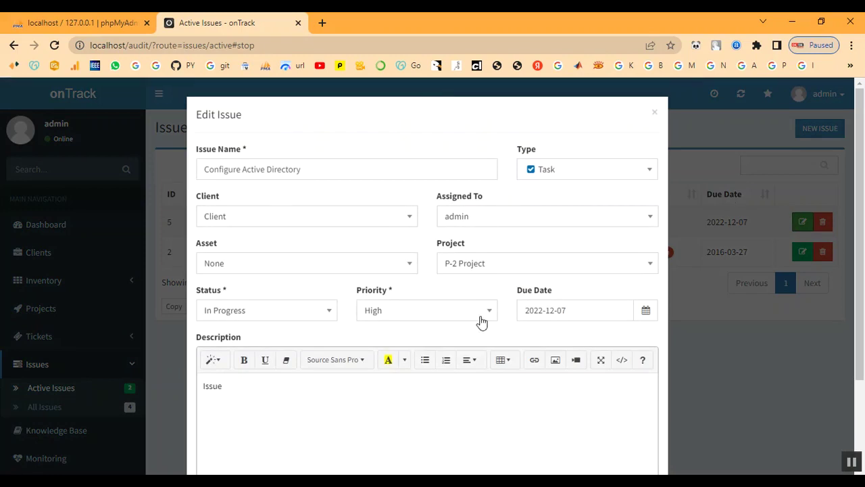
pyautogui.click(248, 313)
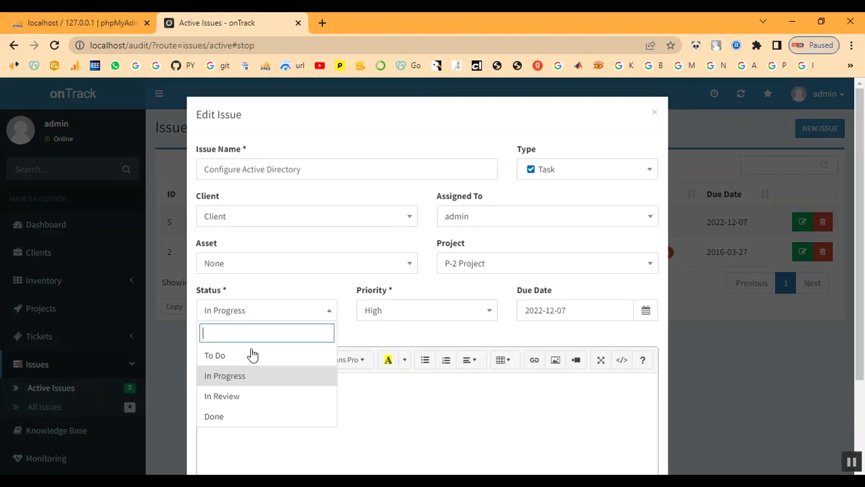
pyautogui.click(249, 417)
pyautogui.scroll(-3, 473, 403)
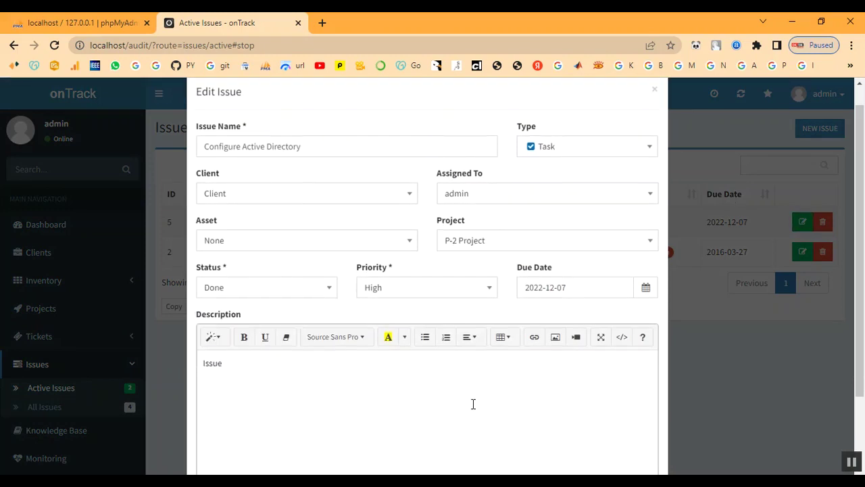
pyautogui.click(636, 438)
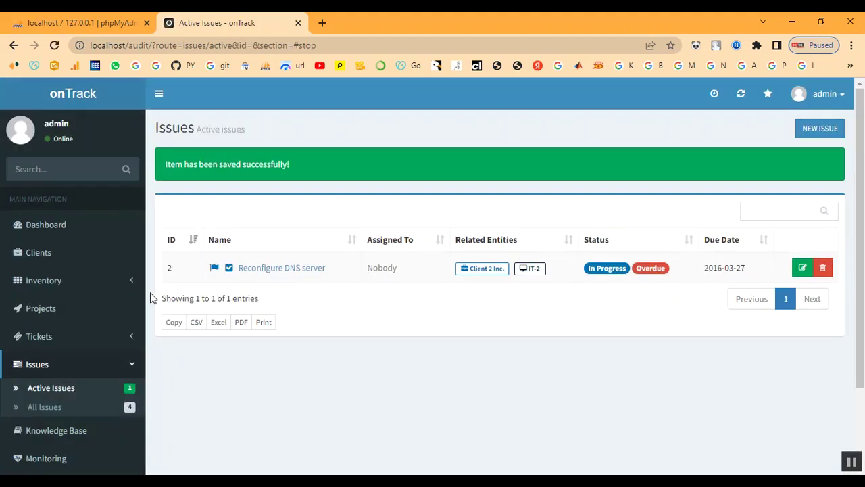
# Open project P-2 from the Projects list and check its 100% completion summary.
pyautogui.click(39, 318)
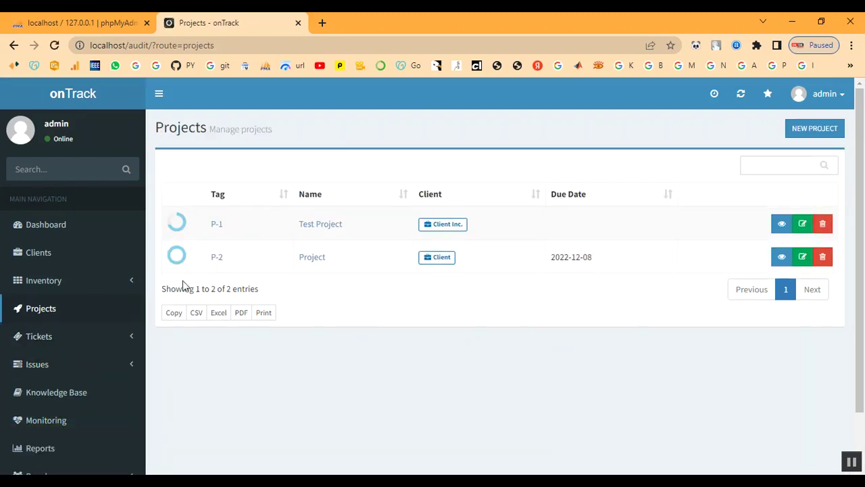
pyautogui.click(219, 262)
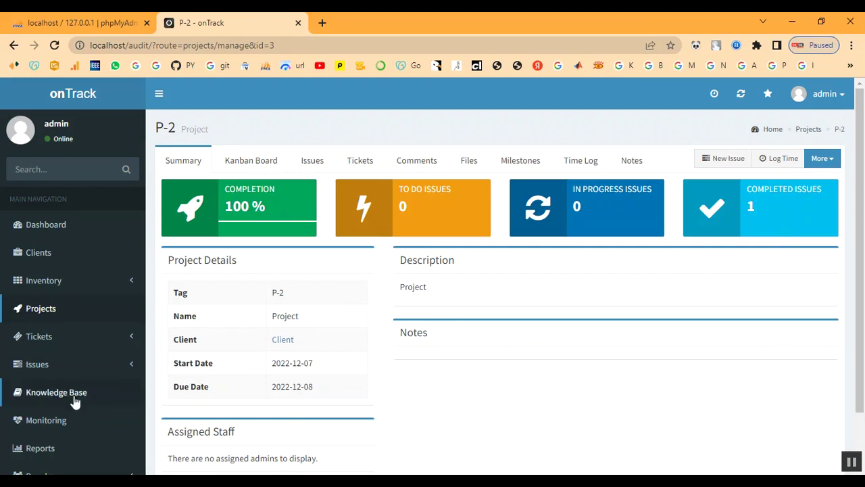
pyautogui.click(47, 420)
pyautogui.scroll(-1, 47, 420)
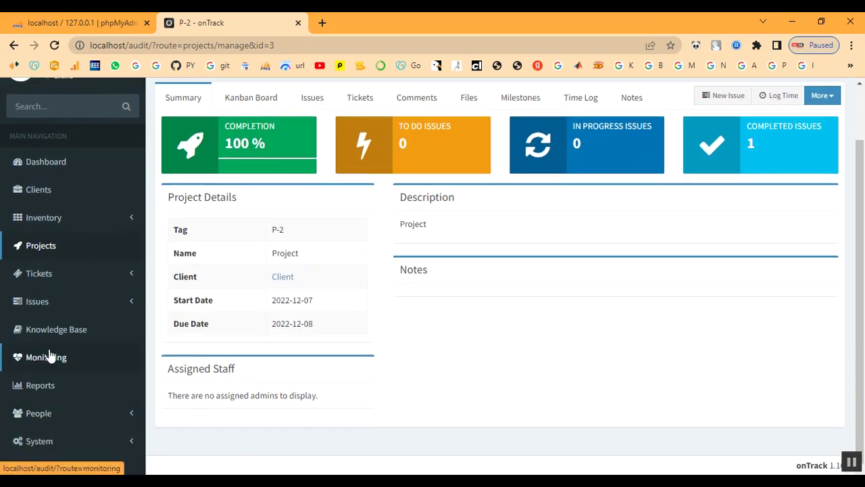
pyautogui.click(38, 276)
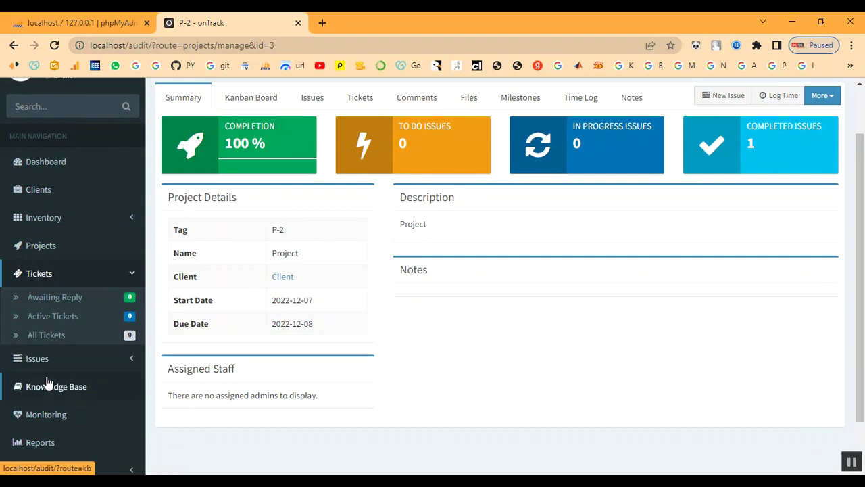
# Reopen P-2 from Projects and view its Tickets tab, which lists no tickets.
pyautogui.click(40, 247)
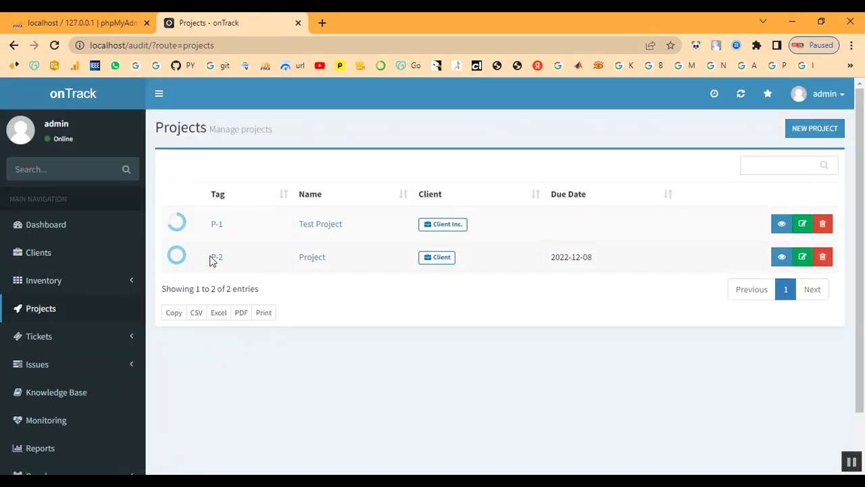
pyautogui.click(215, 259)
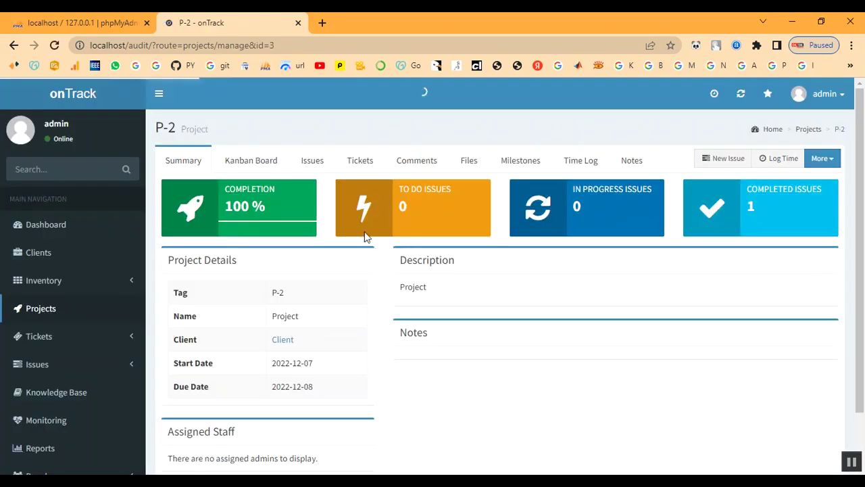
pyautogui.click(354, 164)
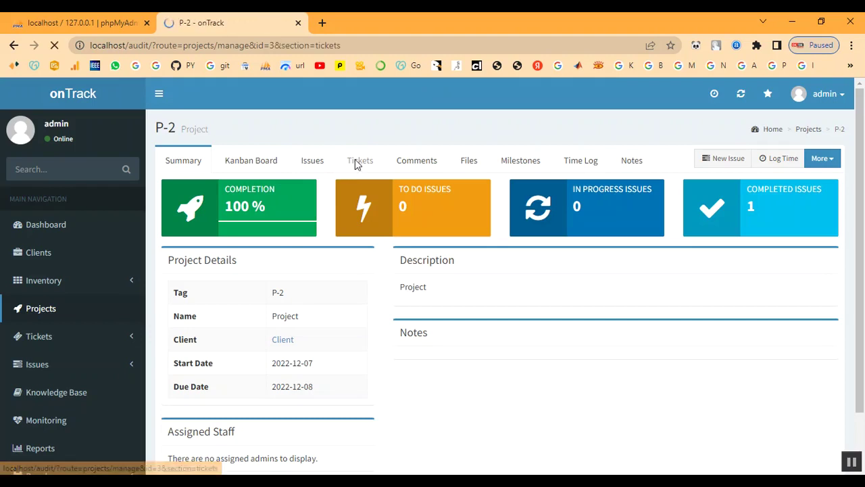
pyautogui.click(735, 164)
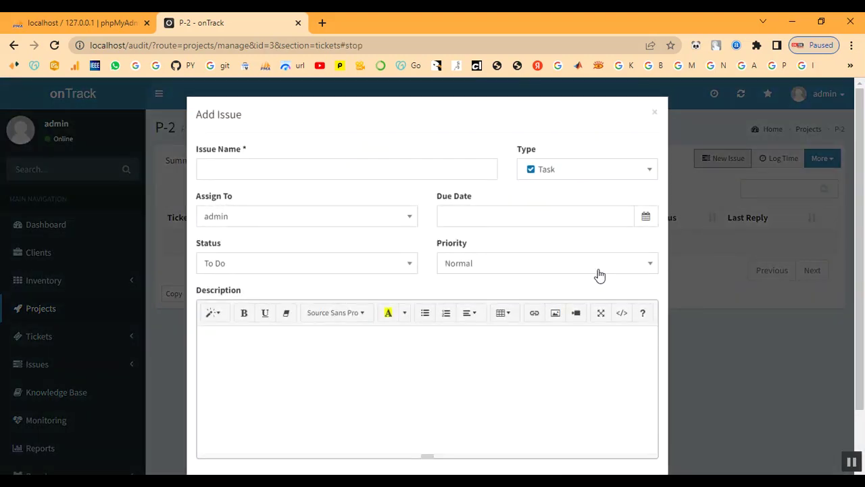
pyautogui.click(254, 171)
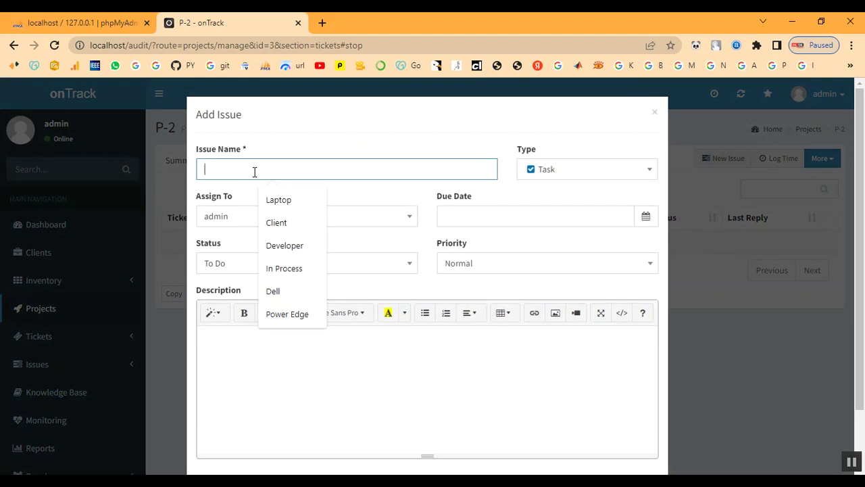
pyautogui.write('Tic')
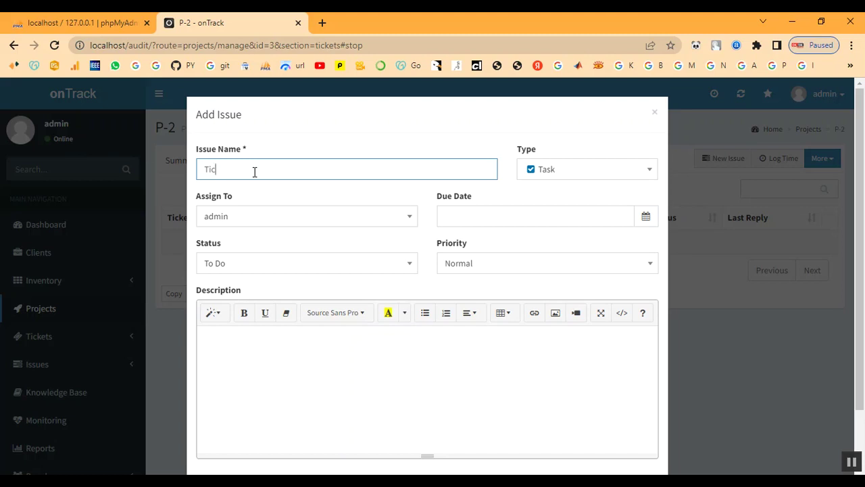
pyautogui.click(655, 113)
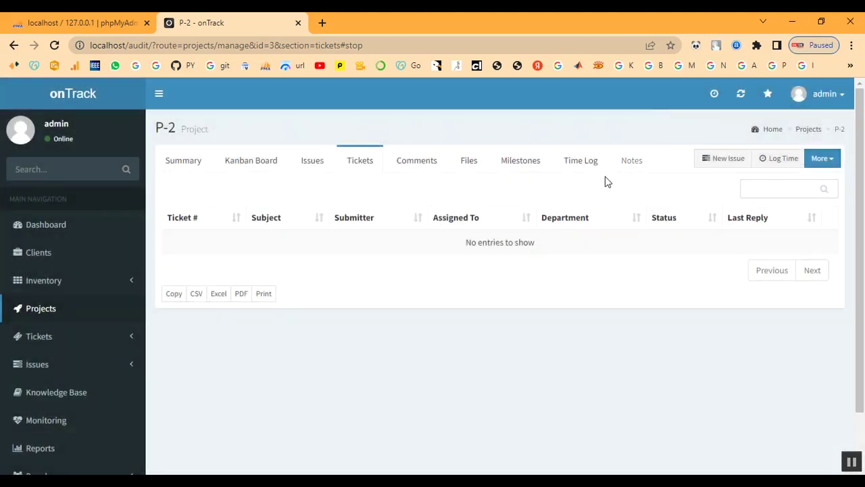
pyautogui.scroll(-1, 133, 293)
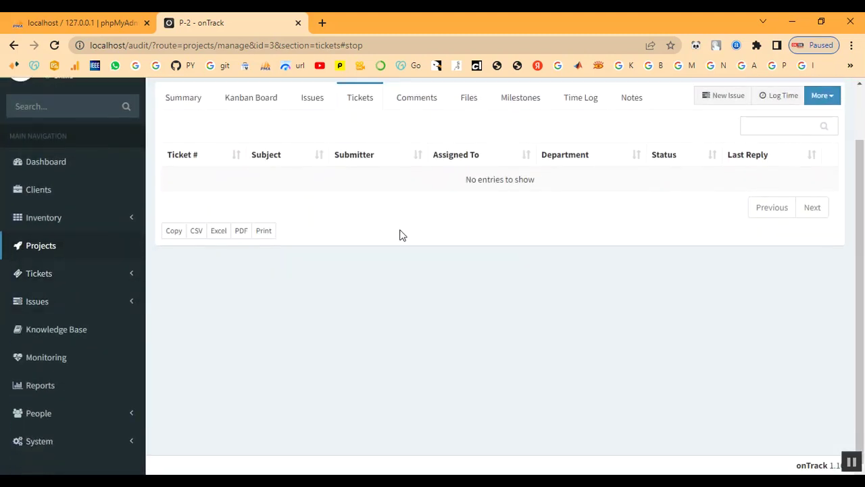
pyautogui.scroll(1, 399, 234)
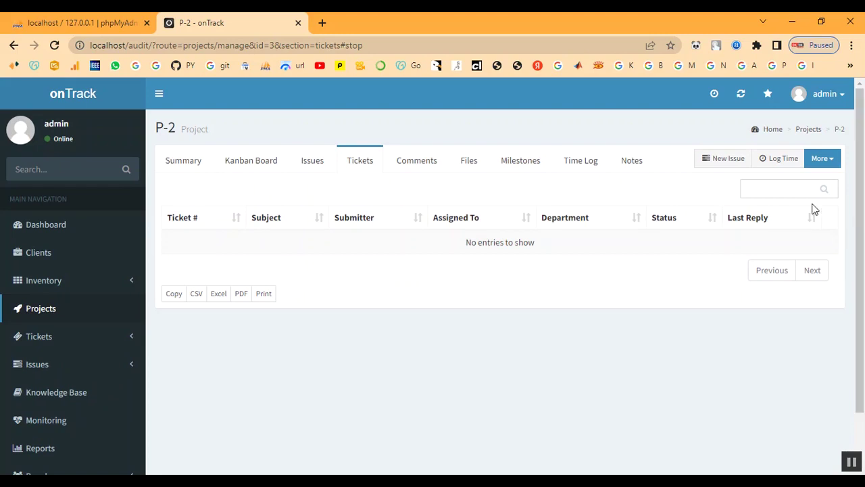
# Add issue 'Ticket' to P-2, assigned to admin, due 2022-12-07, In Progress, High priority.
pyautogui.click(726, 161)
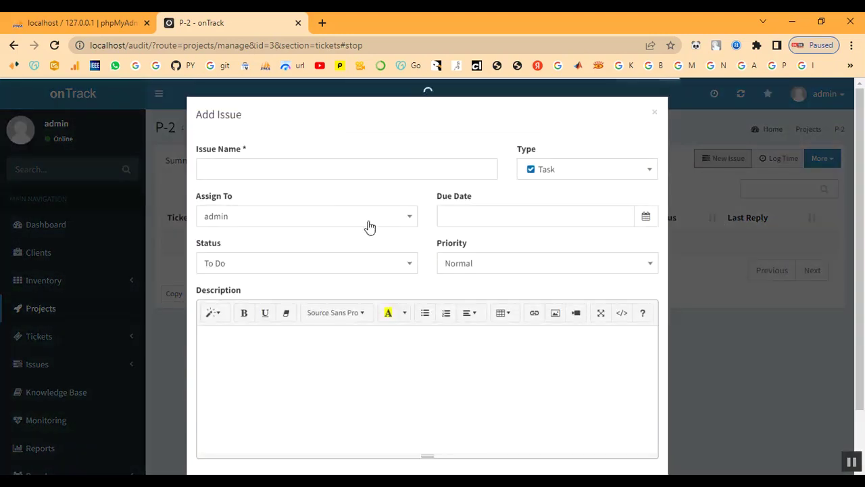
pyautogui.click(281, 170)
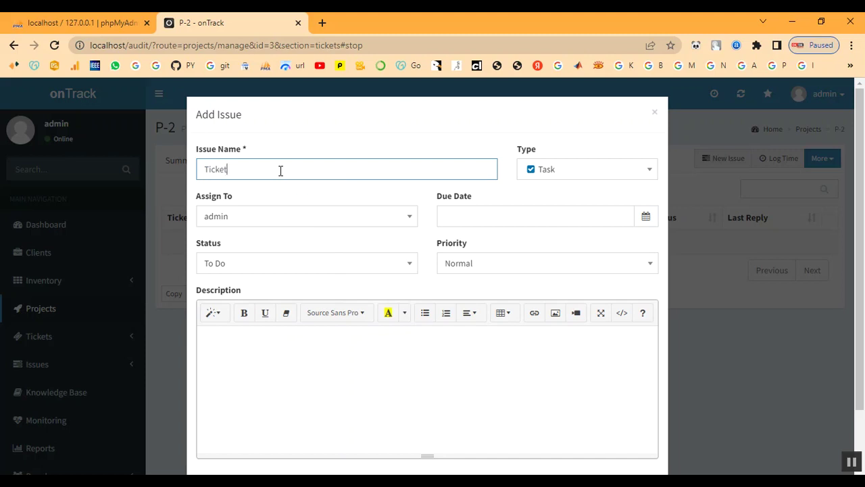
pyautogui.click(305, 222)
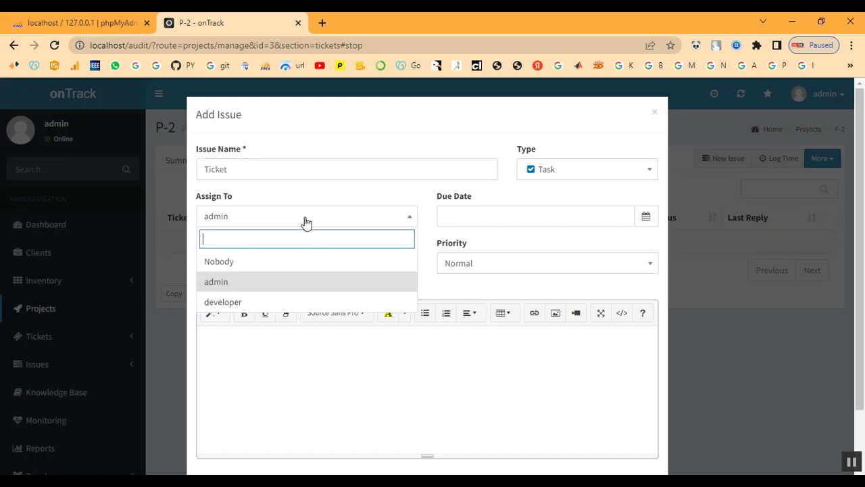
pyautogui.click(583, 218)
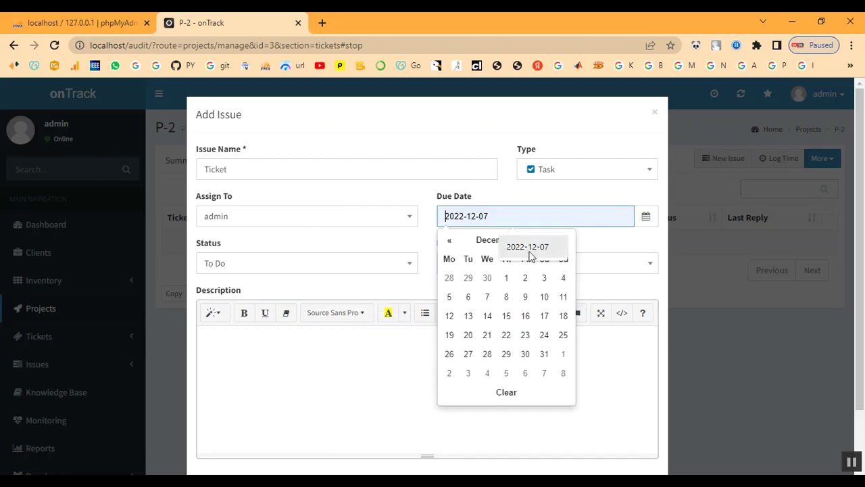
pyautogui.click(488, 299)
pyautogui.click(261, 267)
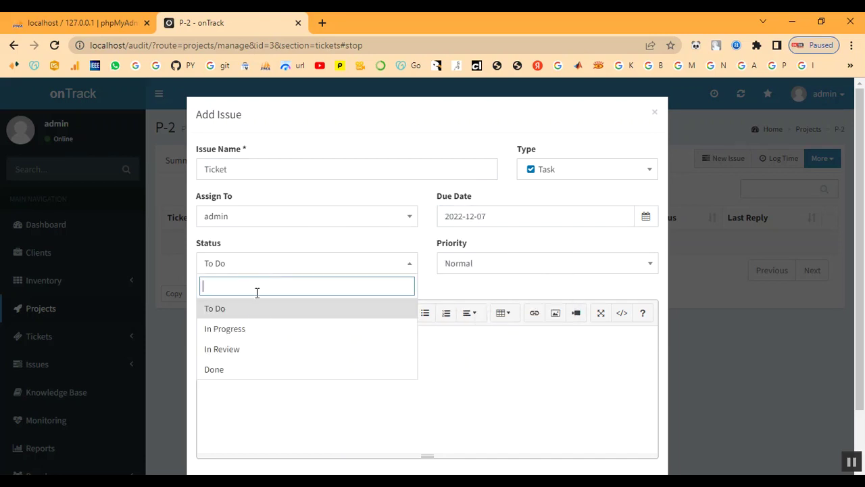
pyautogui.click(257, 330)
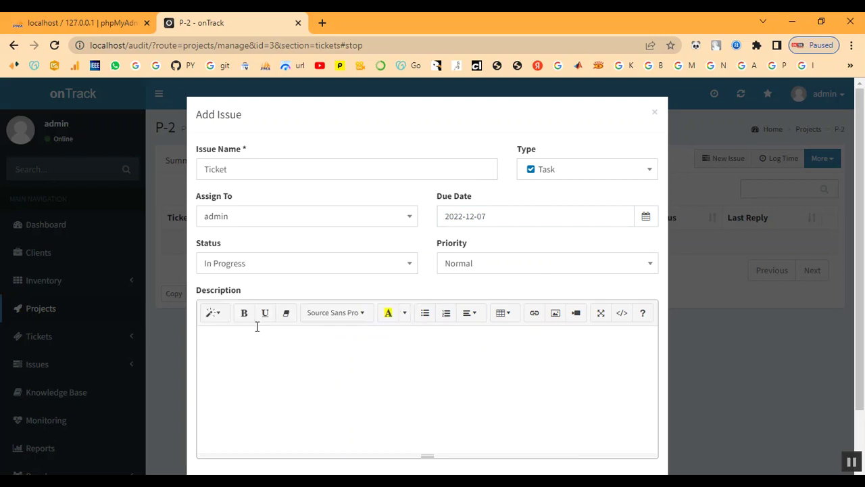
pyautogui.click(534, 266)
pyautogui.click(514, 348)
pyautogui.scroll(-1, 427, 331)
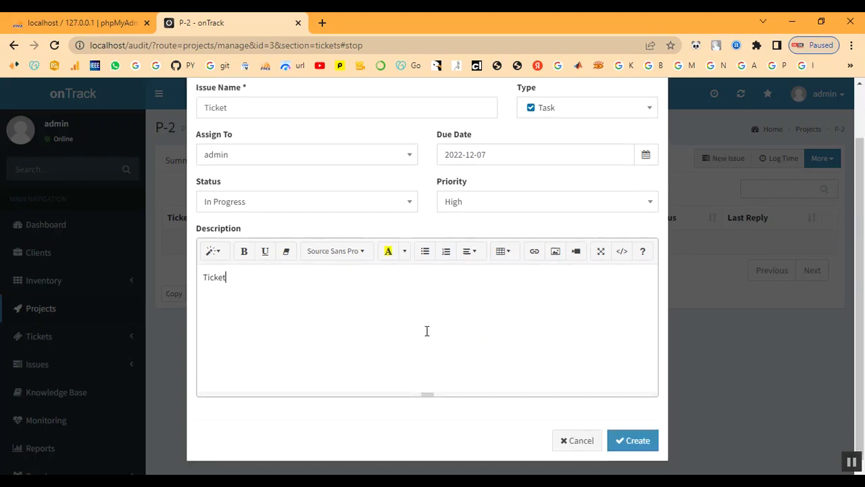
pyautogui.click(638, 437)
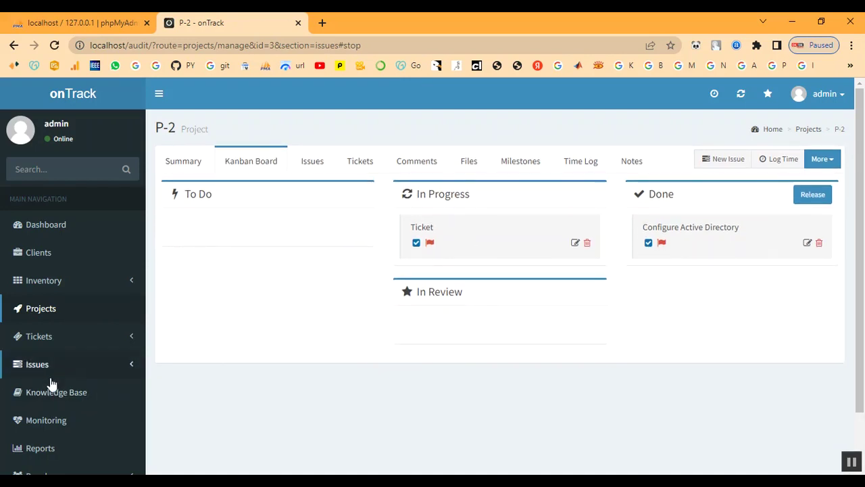
# Show the empty Awaiting Reply ticket list and begin a new ticket.
pyautogui.scroll(-2, 50, 384)
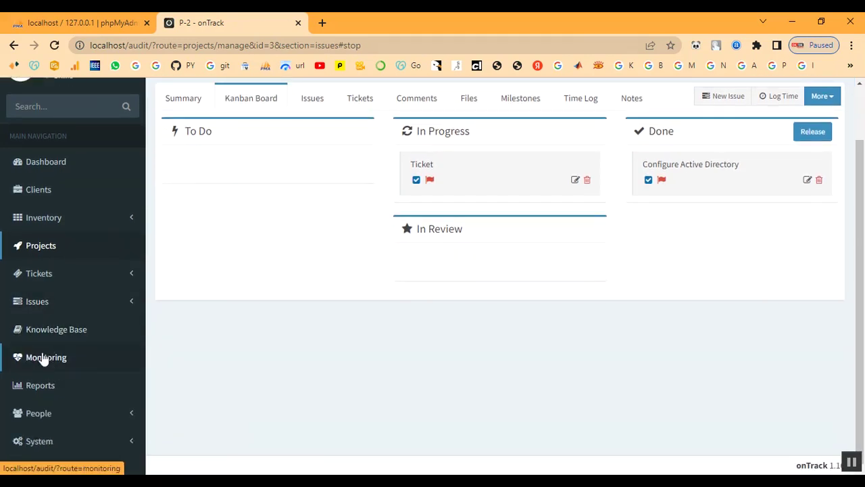
pyautogui.click(34, 279)
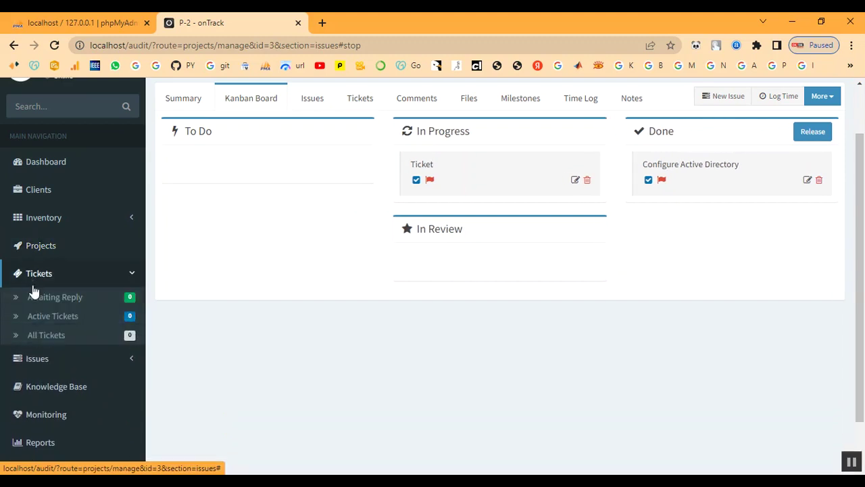
pyautogui.click(34, 298)
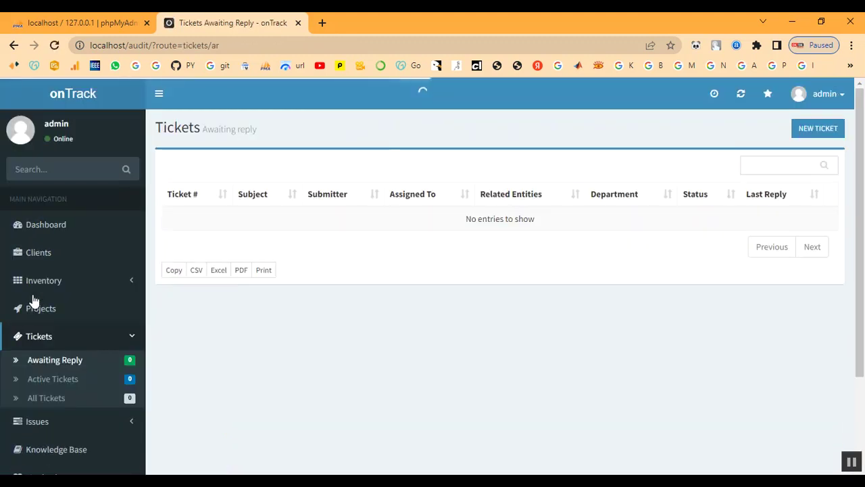
pyautogui.click(815, 131)
# Give the ticket subject 'Ticket', client Client and asset IT-TN333 Laptop.
pyautogui.click(319, 169)
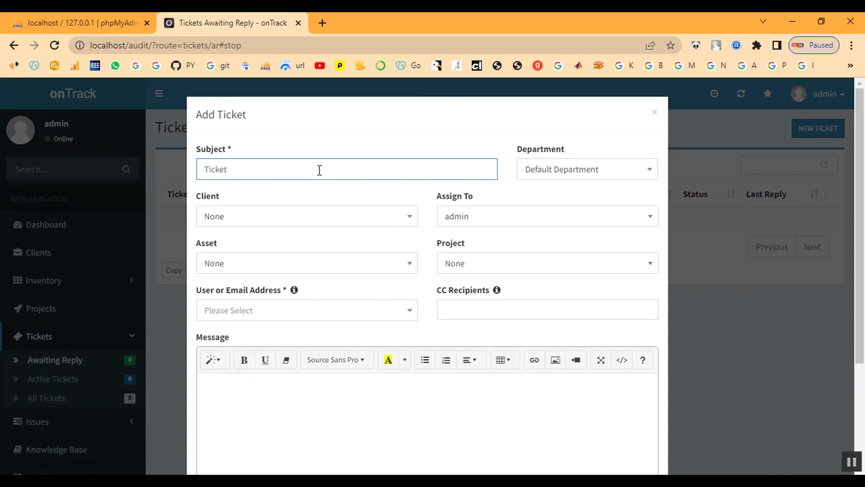
pyautogui.click(534, 173)
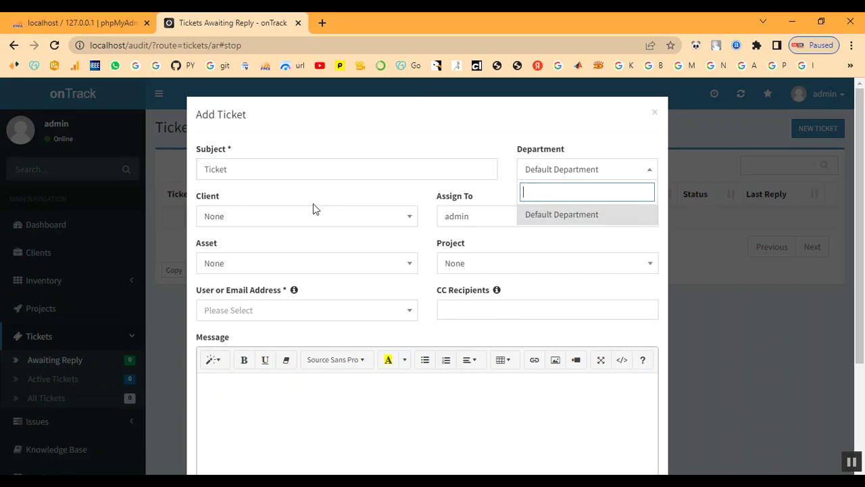
pyautogui.click(276, 221)
pyautogui.click(251, 324)
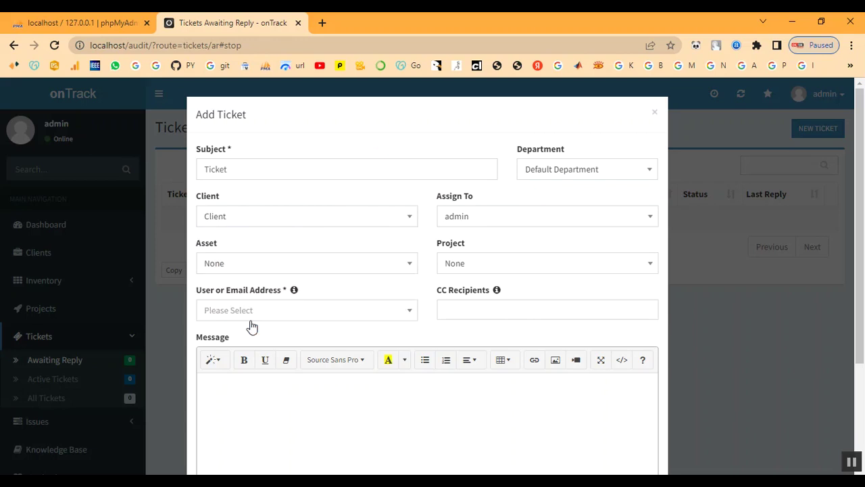
pyautogui.click(268, 270)
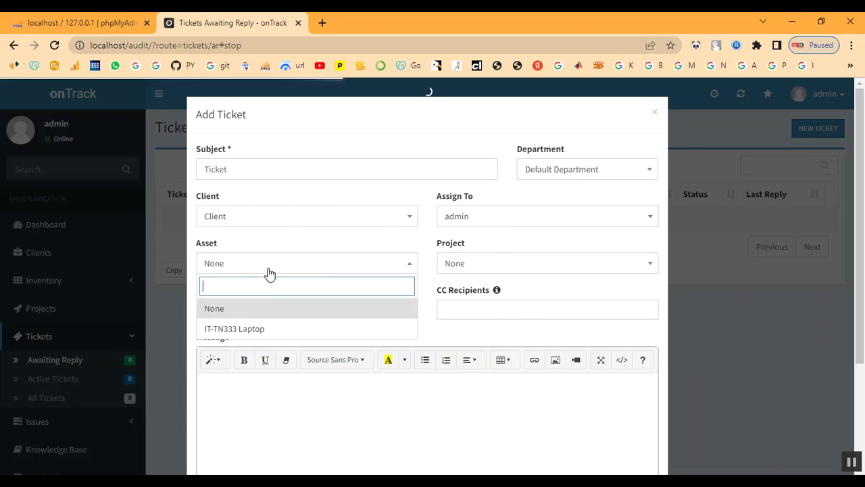
pyautogui.click(260, 329)
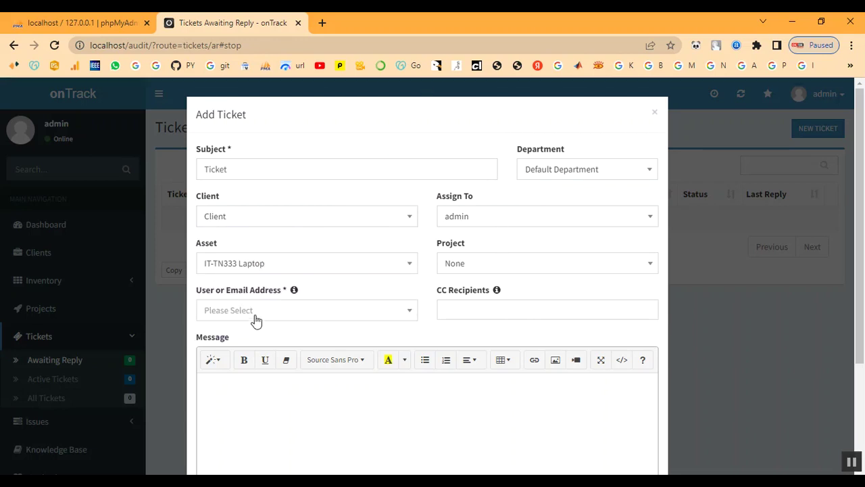
# Link the ticket to P-2 Project and set its user to the client's e-mail address.
pyautogui.click(519, 270)
pyautogui.click(511, 333)
pyautogui.click(269, 313)
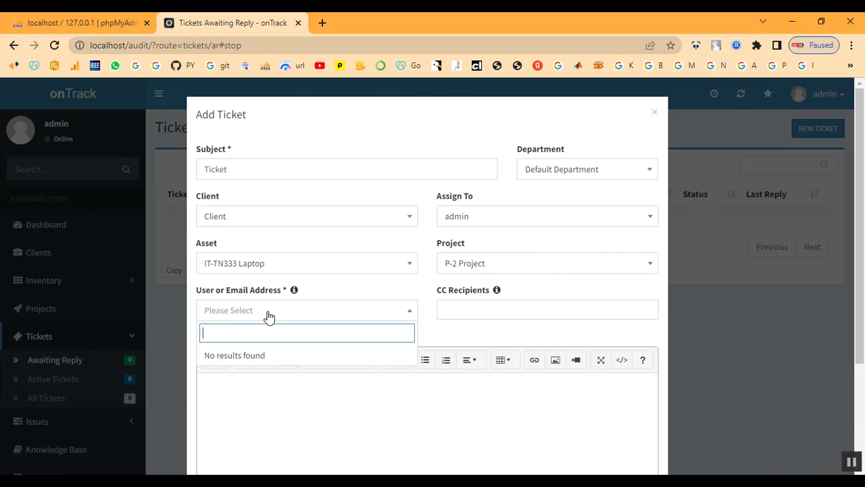
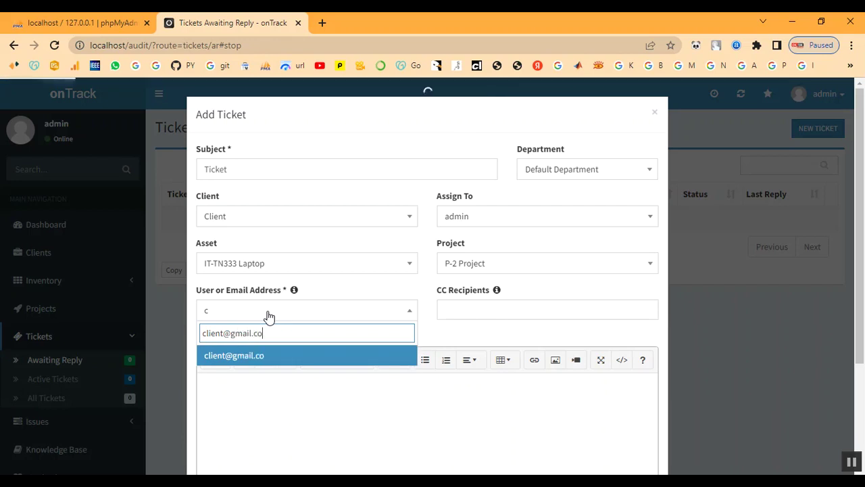
pyautogui.click(240, 359)
pyautogui.click(464, 309)
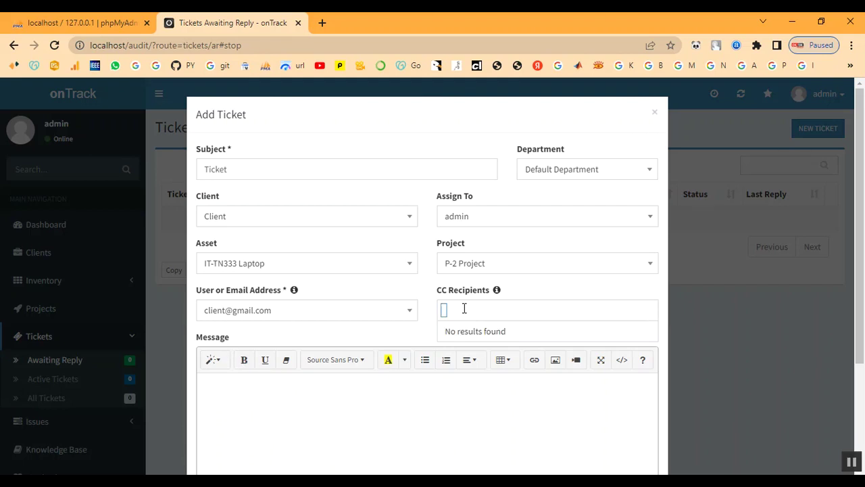
# Add 1122 as a CC recipient and write the ticket message 'Ticket'.
pyautogui.write('12')
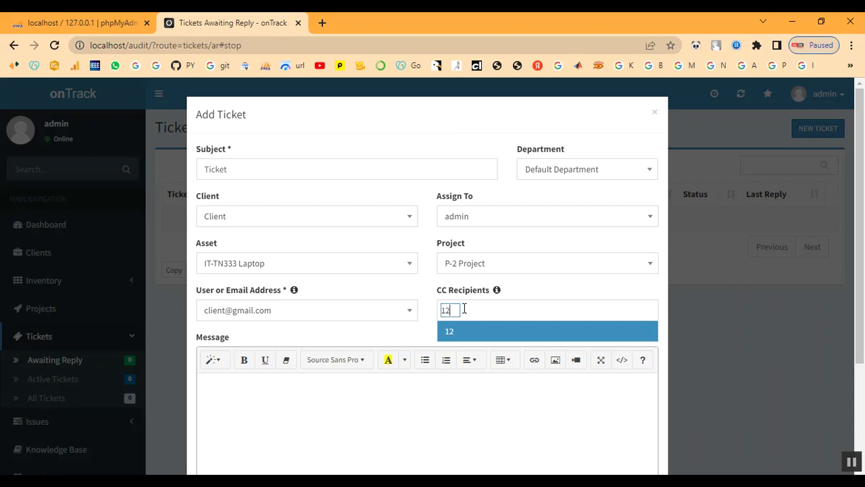
pyautogui.write('3')
pyautogui.press('BackSpace')
pyautogui.press('BackSpace')
pyautogui.write('122')
pyautogui.click(467, 336)
pyautogui.scroll(-1, 469, 338)
pyautogui.click(385, 363)
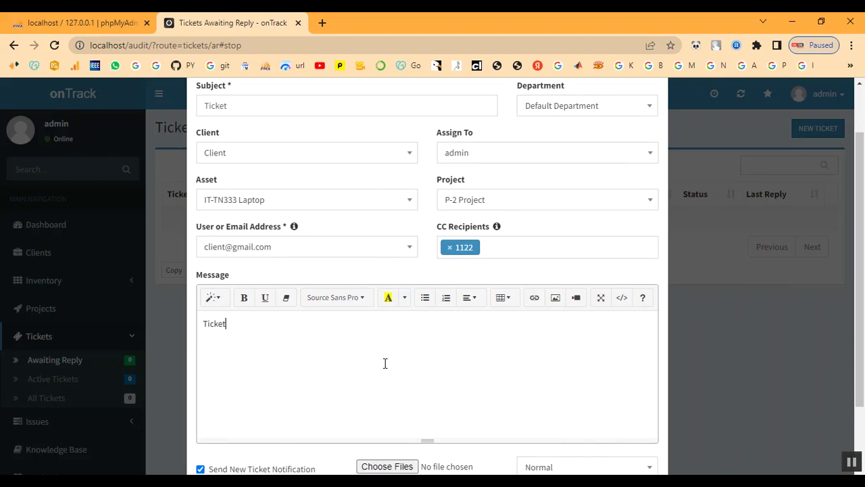
# Attach bg.jpg, set the ticket priority to High, and submit the ticket.
pyautogui.scroll(-1, 506, 333)
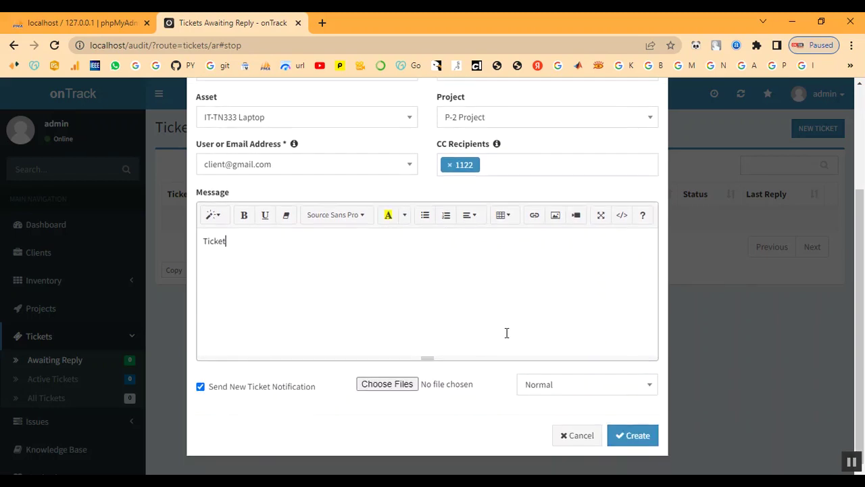
pyautogui.click(383, 390)
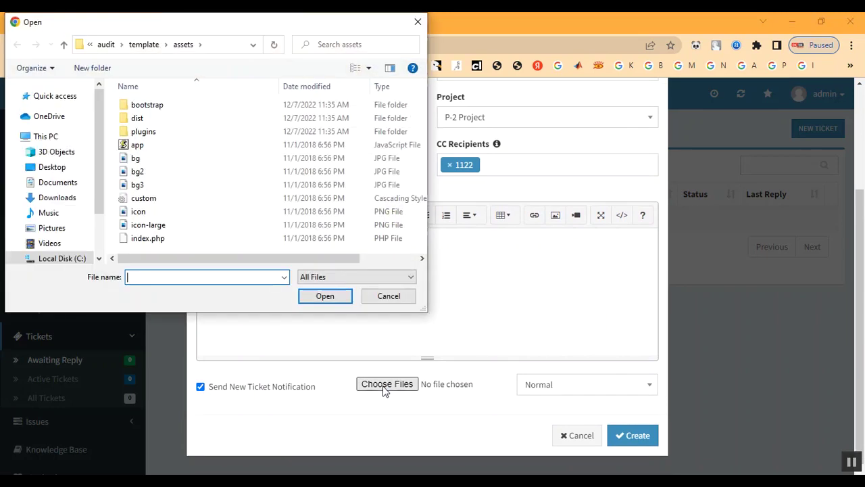
pyautogui.doubleClick(204, 163)
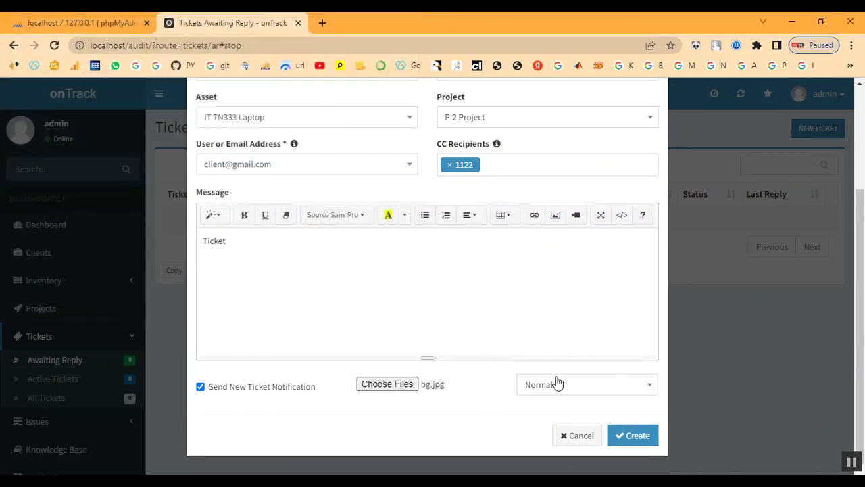
pyautogui.click(558, 385)
pyautogui.click(558, 364)
pyautogui.click(634, 438)
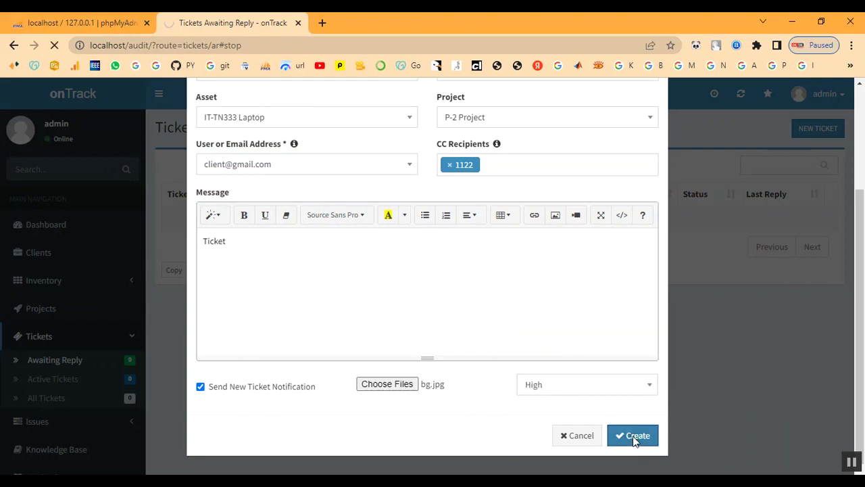
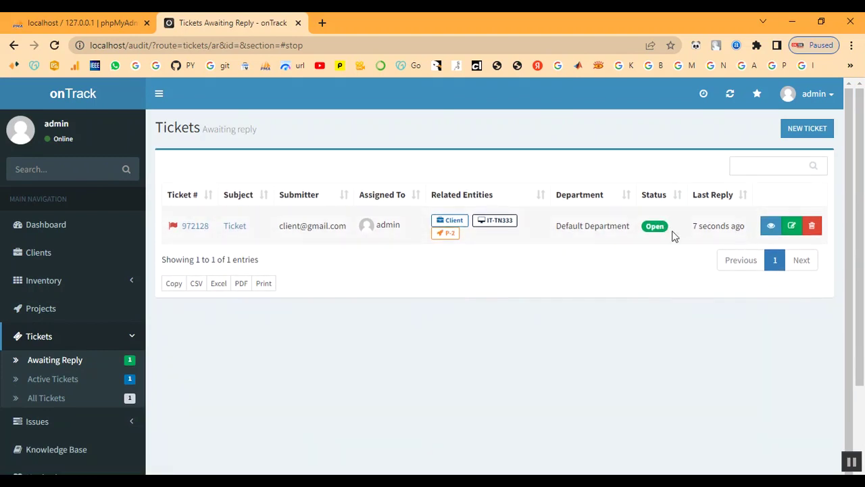
# Open ticket 972128 and look over its details.
pyautogui.click(241, 231)
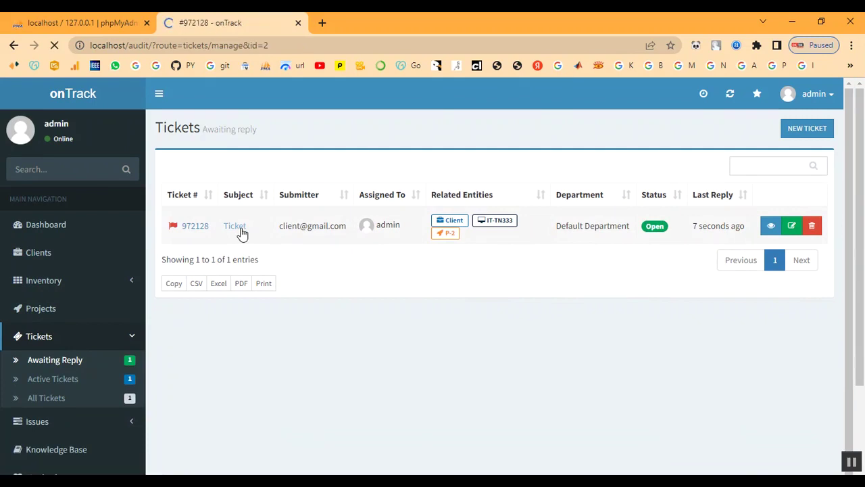
pyautogui.scroll(-3, 291, 274)
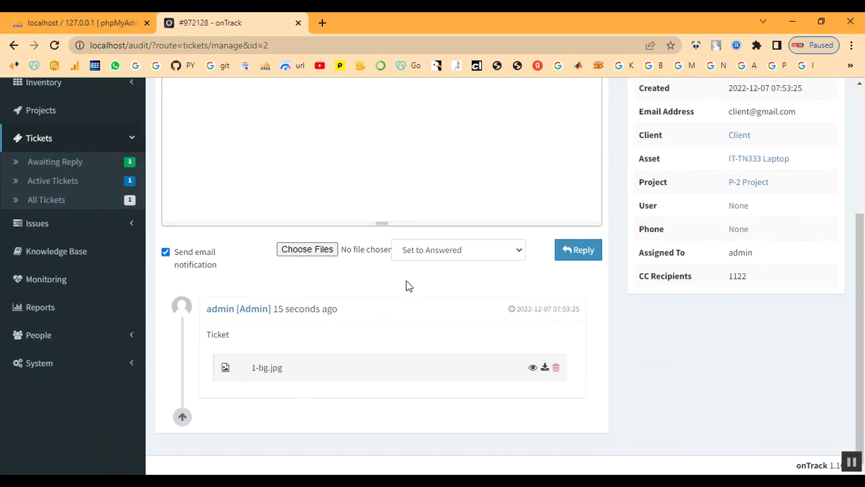
pyautogui.scroll(5, 452, 261)
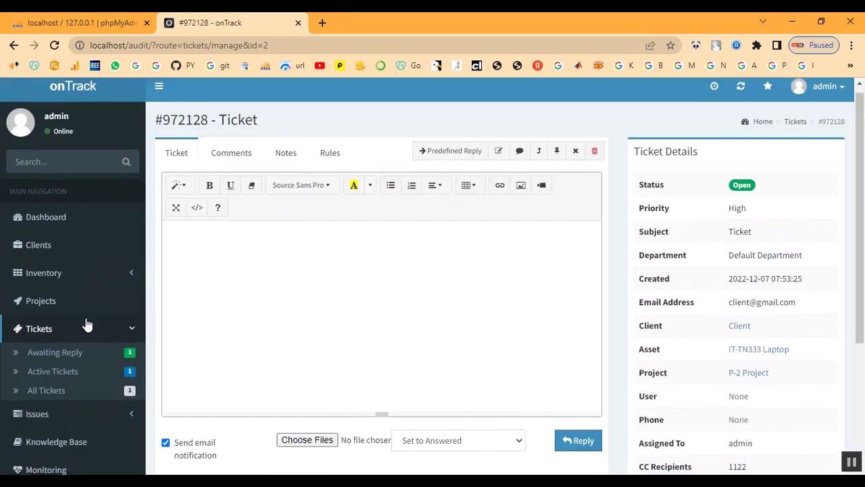
# Browse project P-2 and view the tickets linked to it.
pyautogui.click(60, 307)
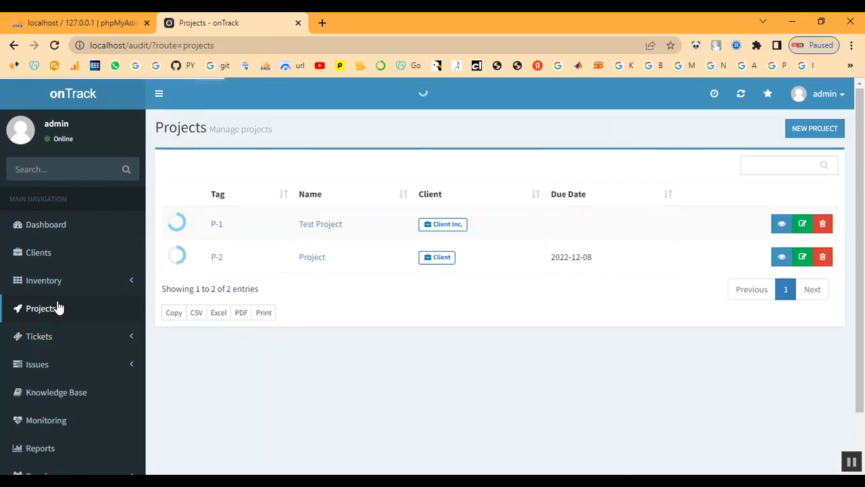
pyautogui.click(217, 260)
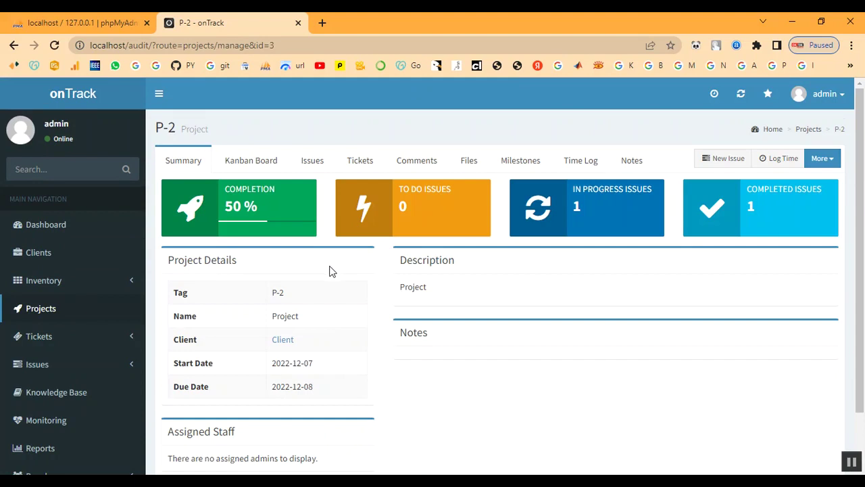
pyautogui.scroll(-1, 403, 281)
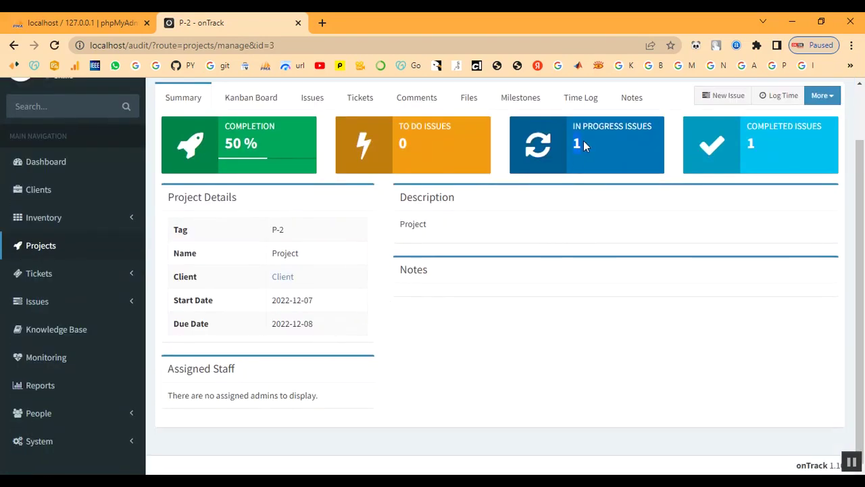
pyautogui.click(359, 99)
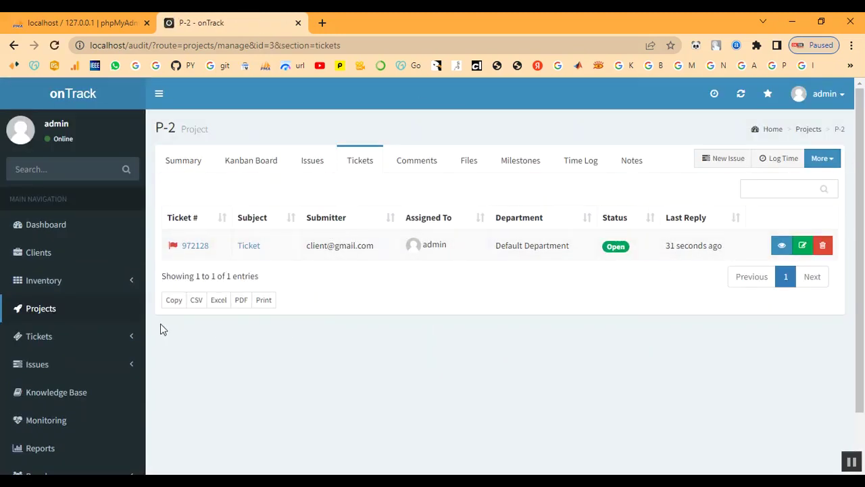
pyautogui.scroll(-1, 70, 330)
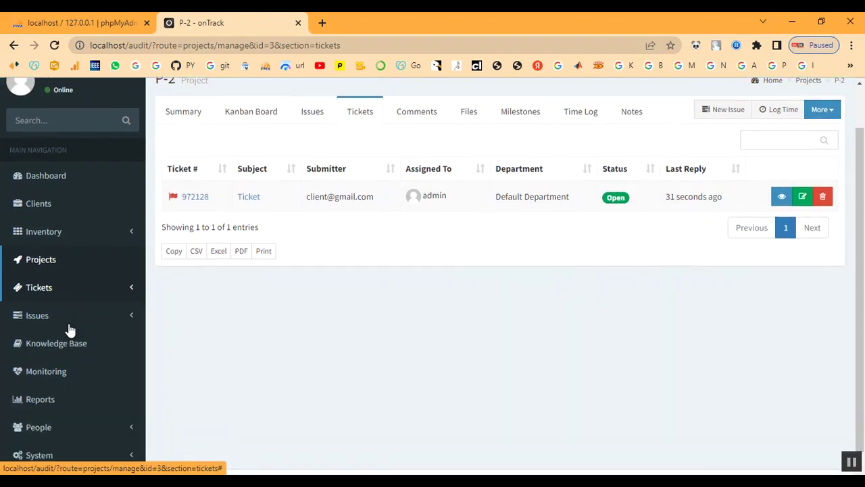
# Open ticket 972128 from the Awaiting Reply tickets list.
pyautogui.click(40, 278)
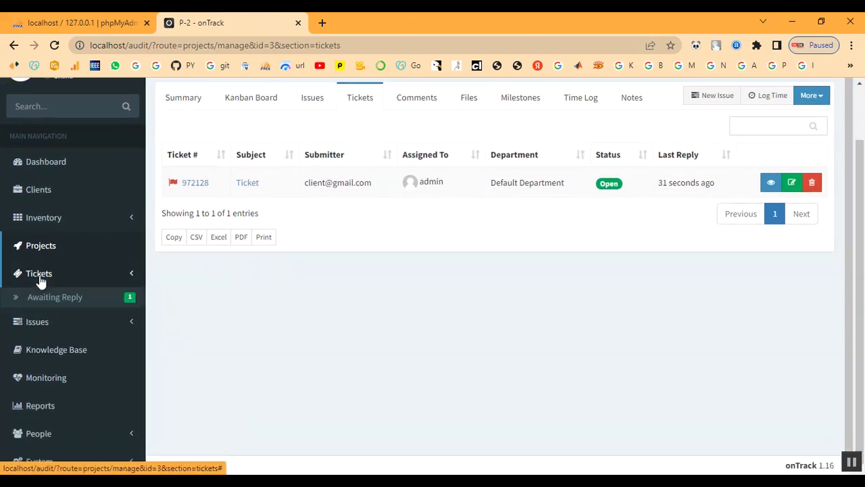
pyautogui.click(40, 302)
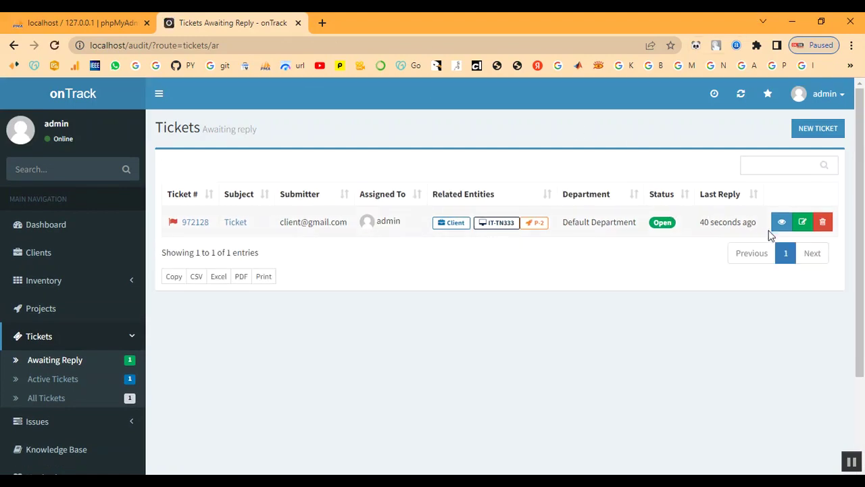
pyautogui.click(231, 231)
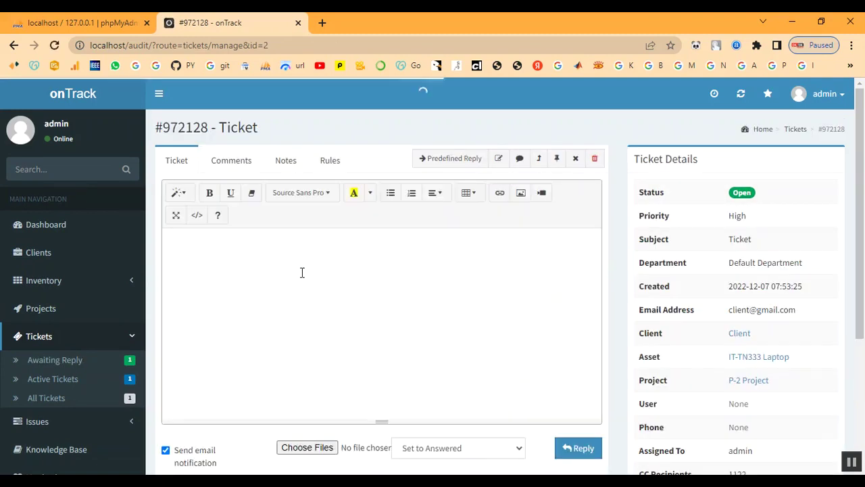
# Reply to ticket 972128 with bg2.jpg attached, keeping the status Answered.
pyautogui.scroll(-2, 301, 273)
pyautogui.click(440, 323)
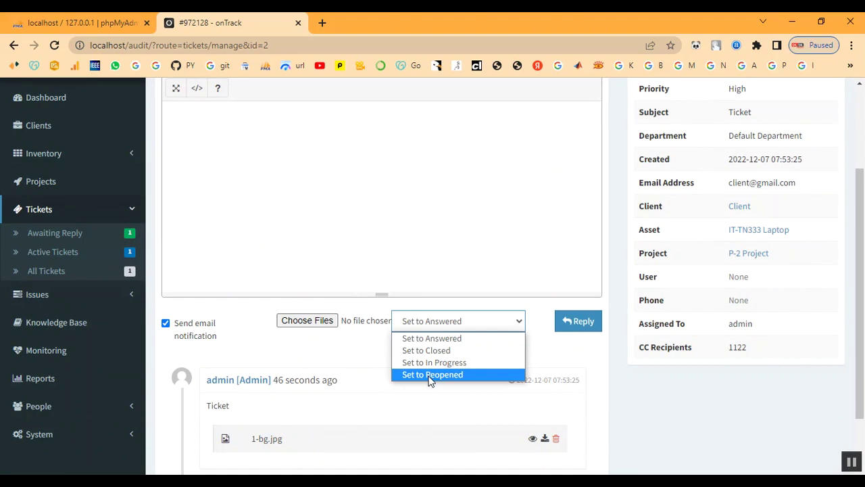
pyautogui.click(428, 339)
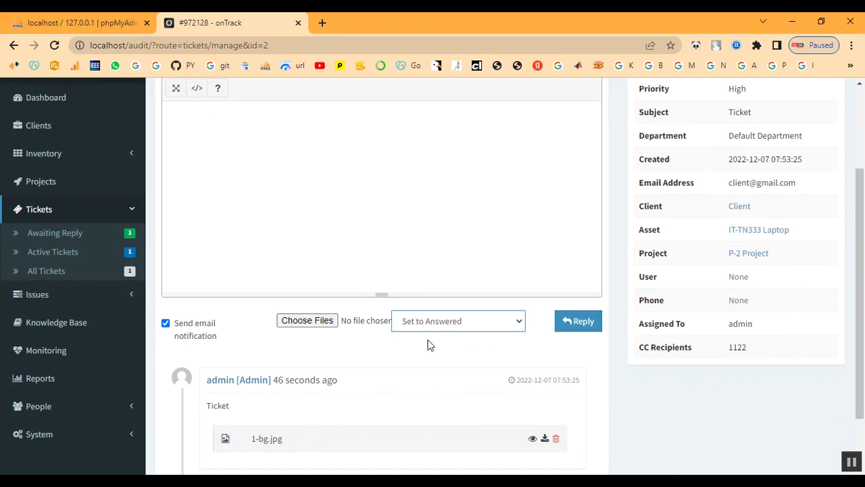
pyautogui.click(313, 320)
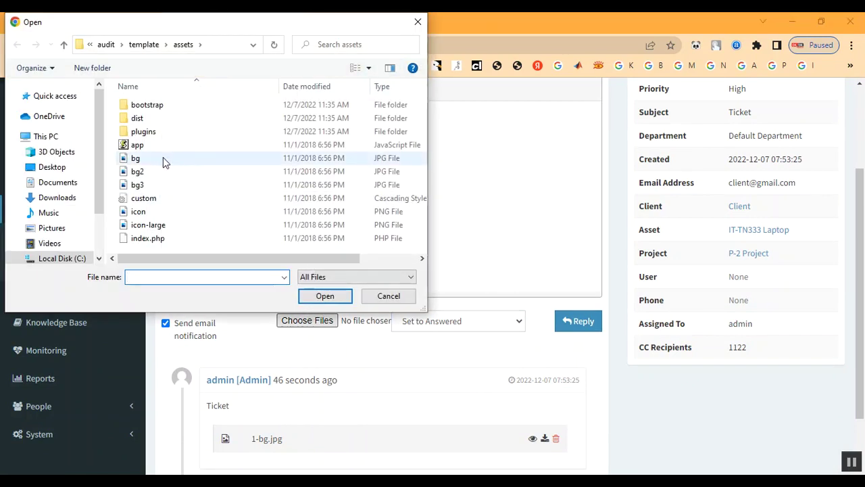
pyautogui.doubleClick(150, 170)
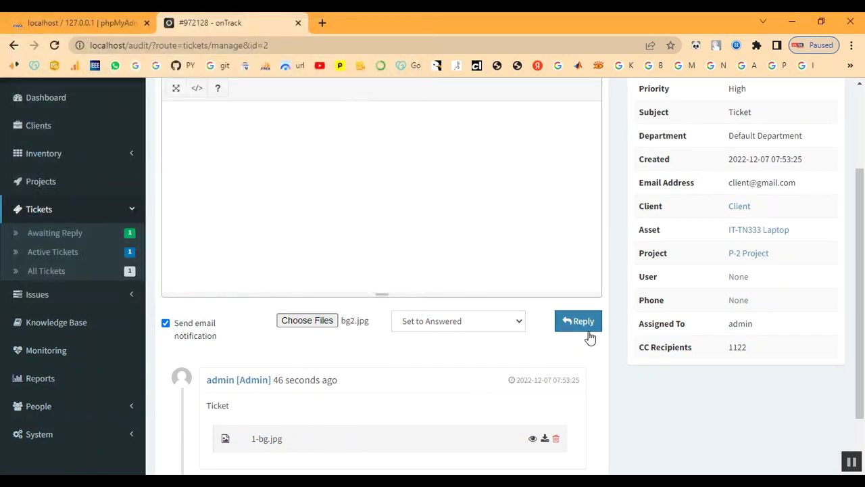
pyautogui.click(575, 325)
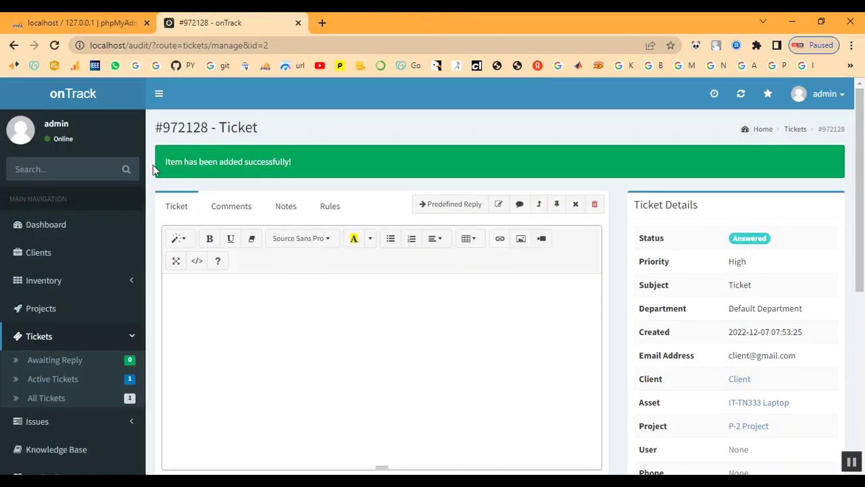
pyautogui.scroll(-1, 438, 320)
pyautogui.scroll(-3, 438, 320)
pyautogui.scroll(4, 438, 319)
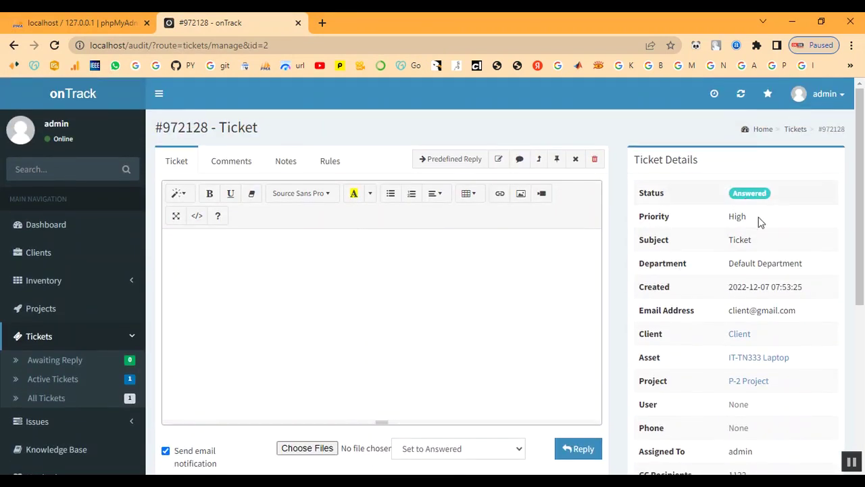
pyautogui.scroll(-4, 446, 318)
pyautogui.scroll(3, 446, 319)
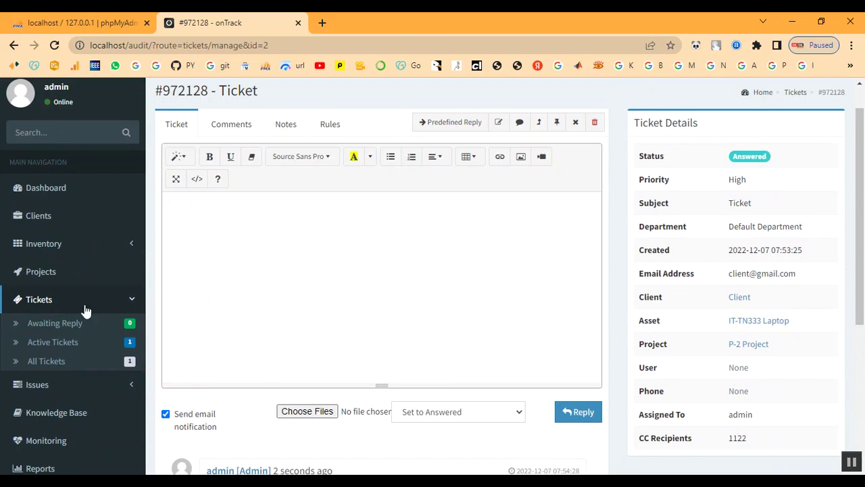
# Go through project P-2 to Active Tickets and open ticket 972128 for editing.
pyautogui.click(41, 270)
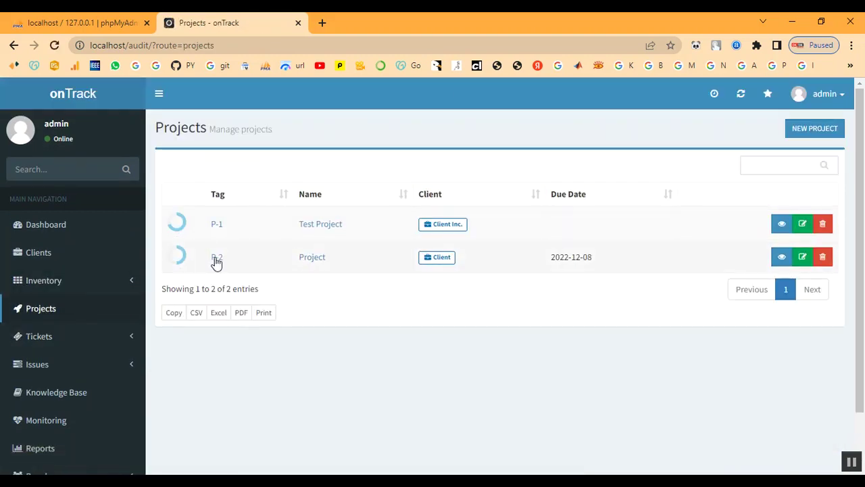
pyautogui.click(216, 260)
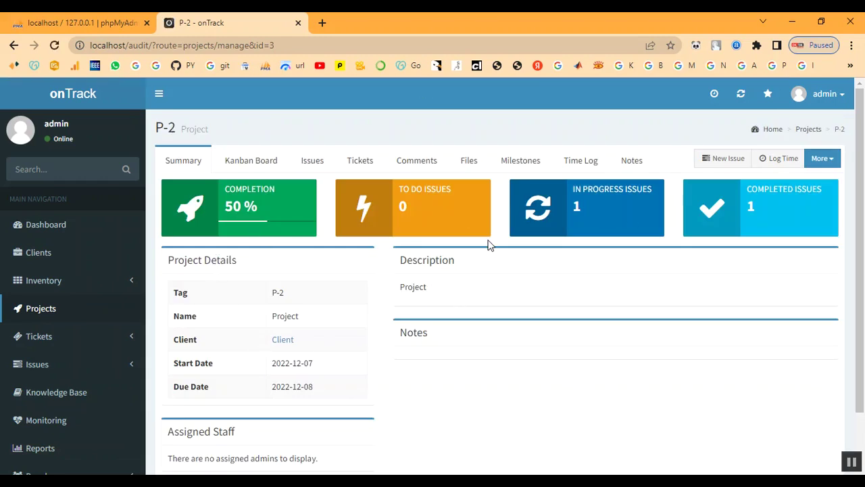
pyautogui.scroll(-1, 572, 288)
pyautogui.scroll(1, 572, 288)
pyautogui.scroll(-1, 92, 351)
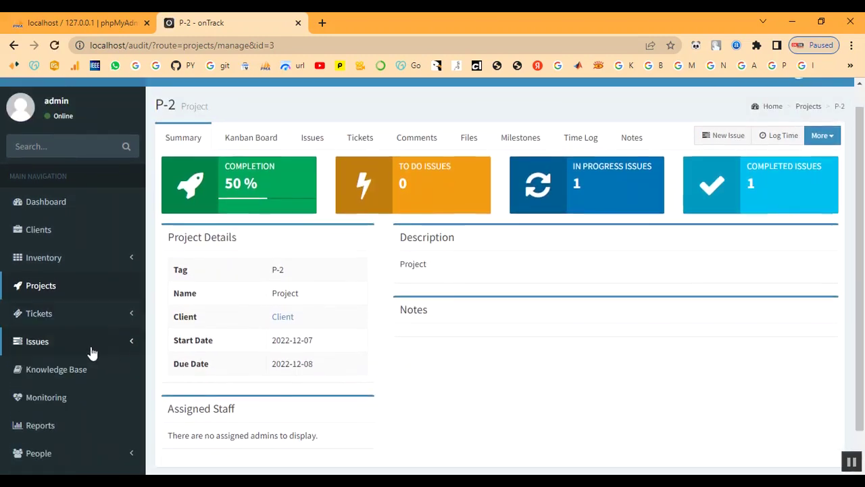
pyautogui.scroll(-1, 92, 352)
pyautogui.click(36, 277)
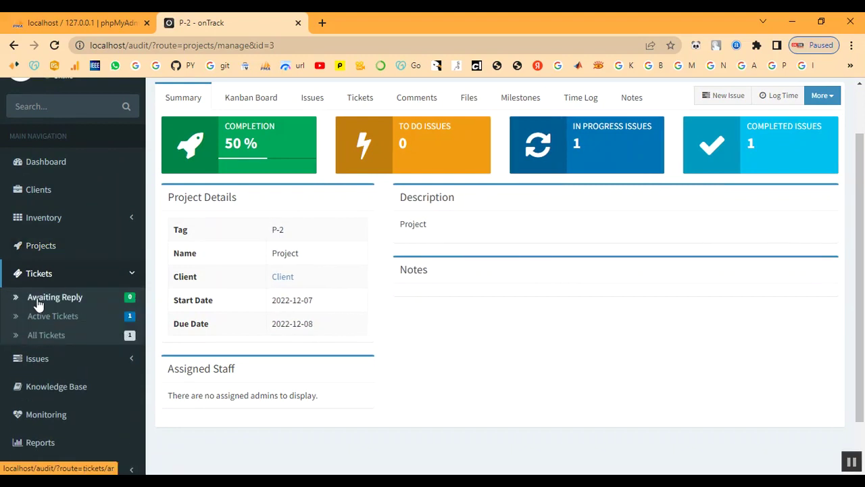
pyautogui.click(38, 315)
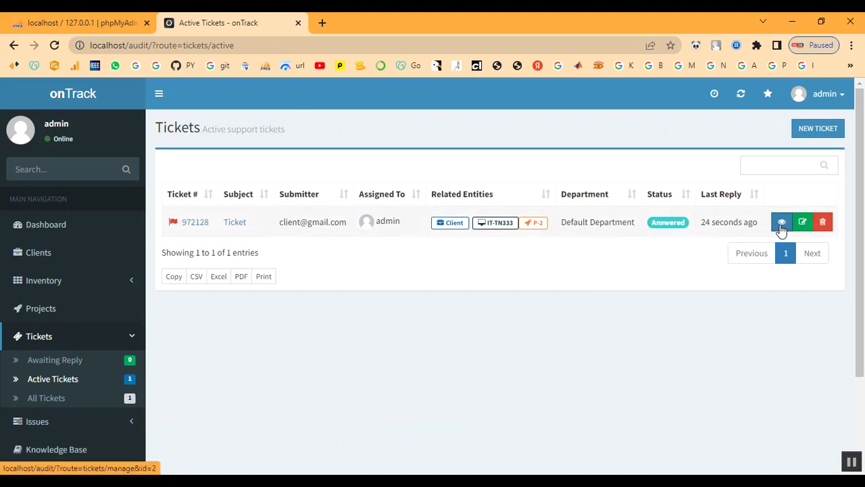
pyautogui.click(803, 223)
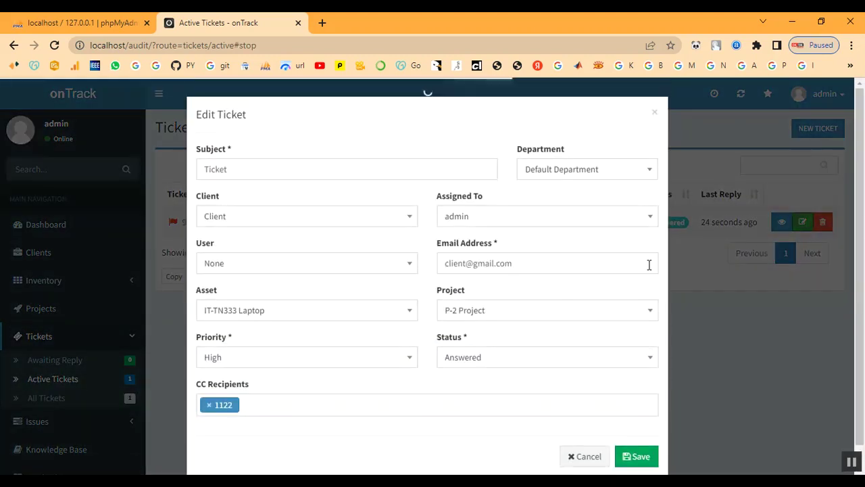
# Change ticket 972128's status to Closed and save it.
pyautogui.click(485, 337)
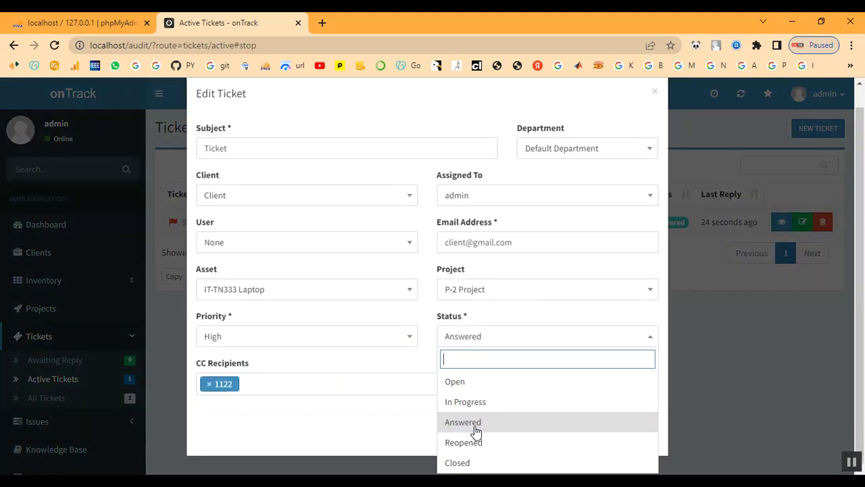
pyautogui.click(475, 463)
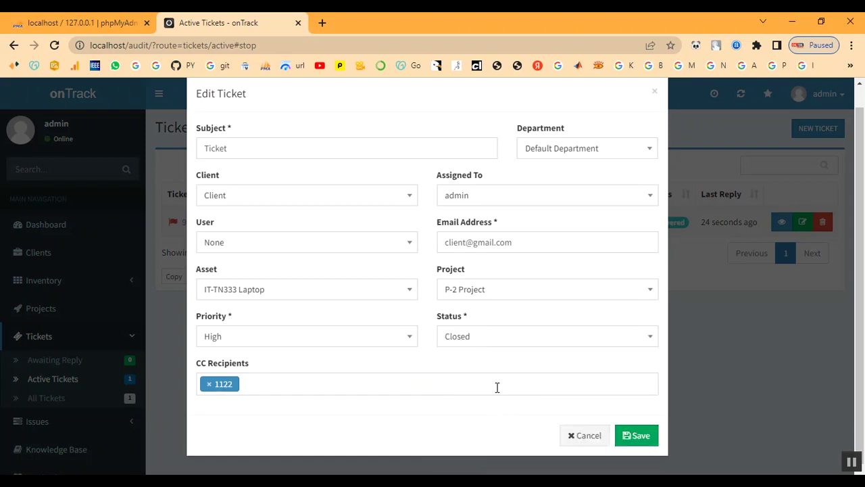
pyautogui.scroll(1, 314, 338)
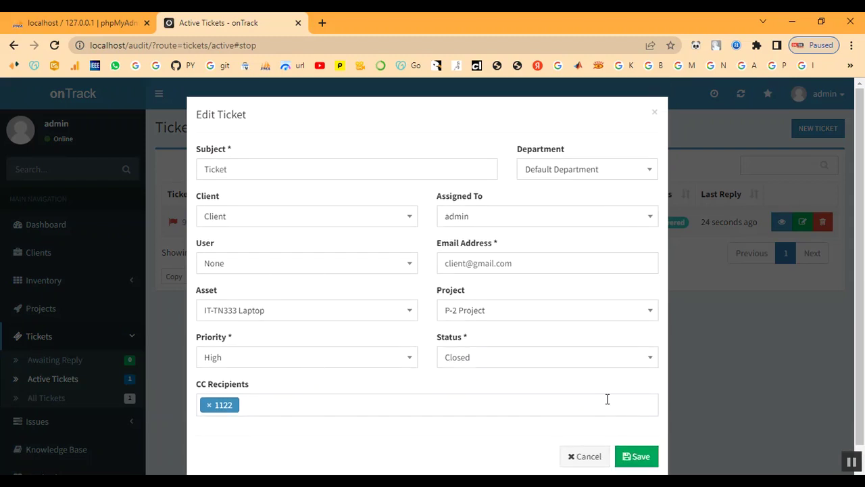
pyautogui.scroll(-1, 608, 399)
pyautogui.click(634, 436)
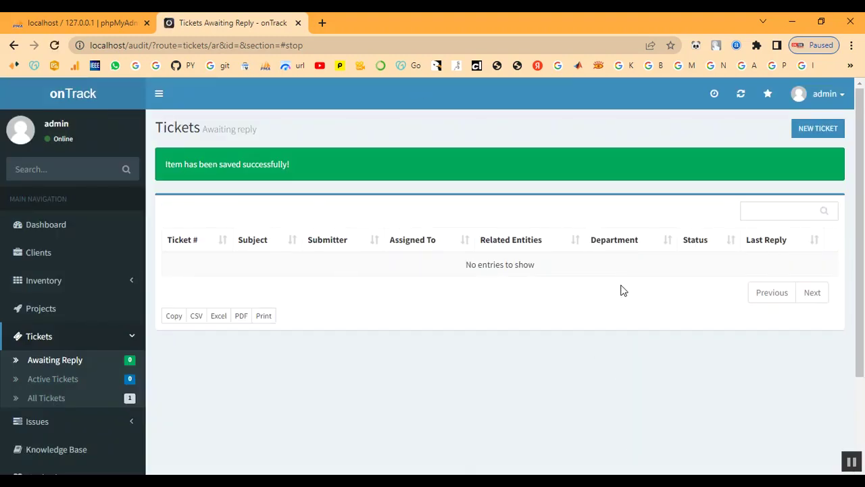
# Open project P-2's summary and the client linked to it.
pyautogui.click(31, 310)
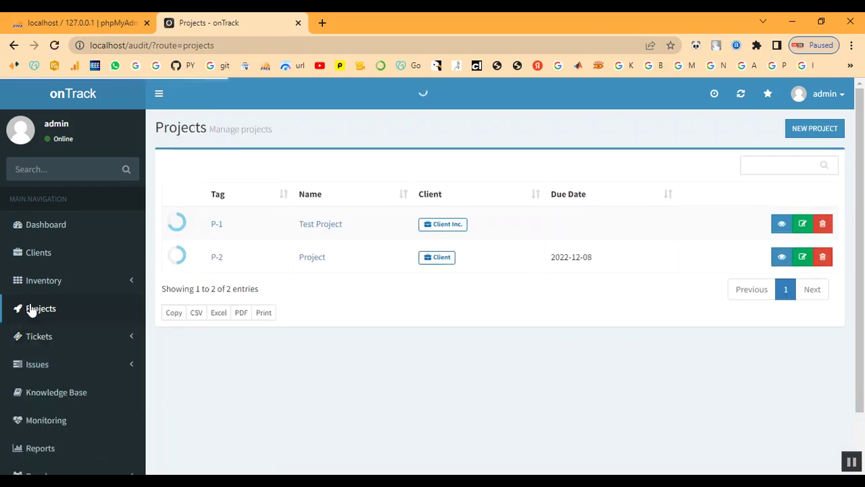
pyautogui.click(214, 258)
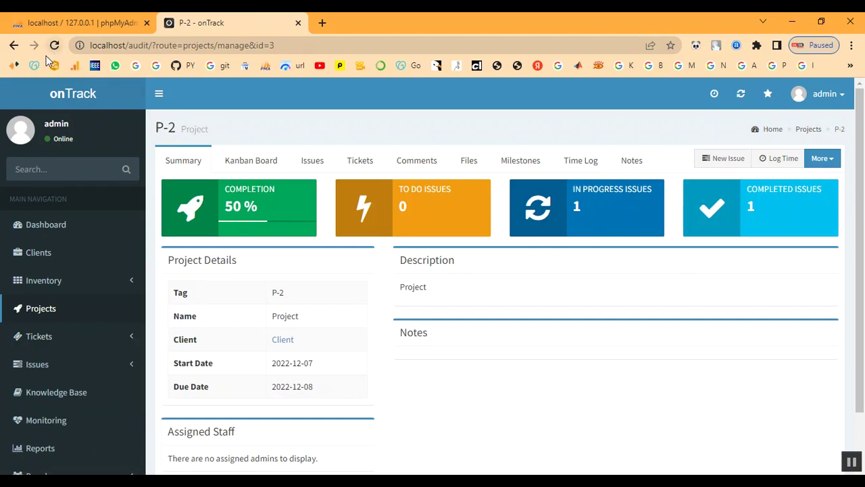
pyautogui.scroll(-2, 259, 342)
pyautogui.click(283, 278)
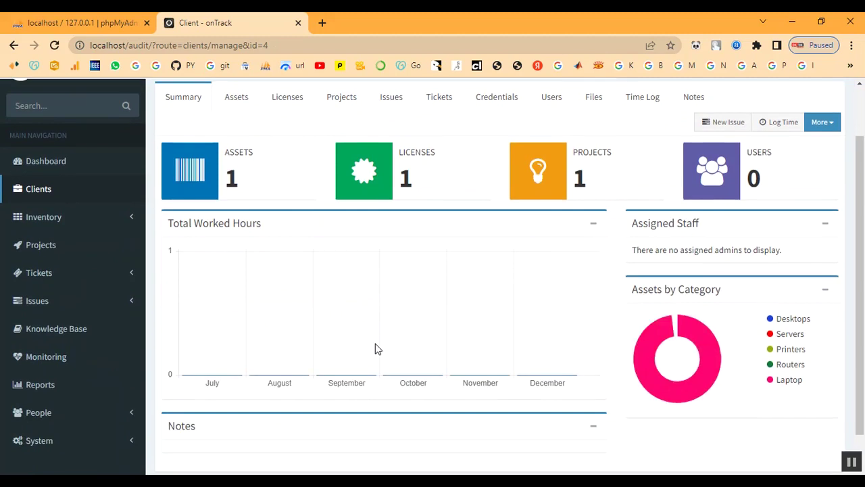
pyautogui.moveTo(576, 177); pyautogui.dragTo(593, 180)
pyautogui.click(603, 180)
pyautogui.scroll(-2, 350, 294)
pyautogui.scroll(3, 328, 311)
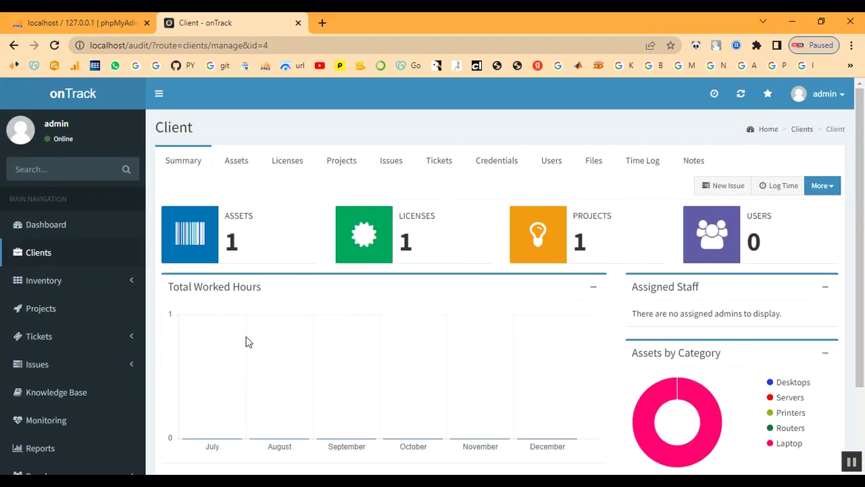
pyautogui.scroll(-3, 16, 367)
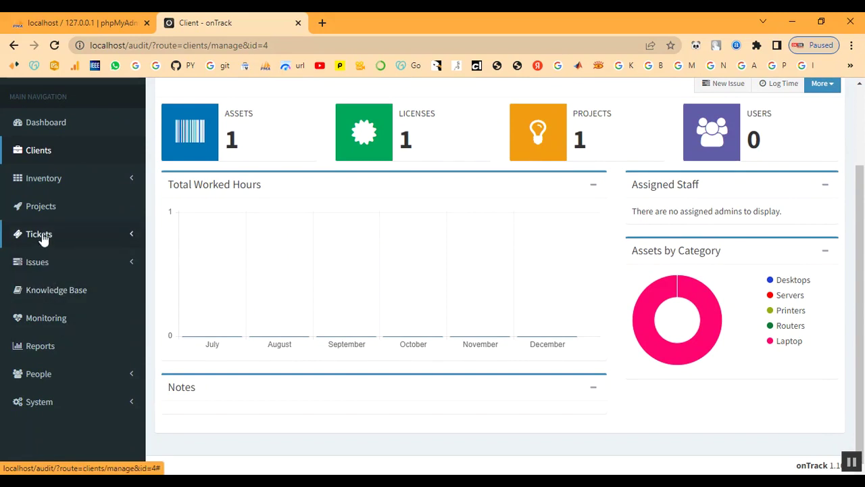
# List all support tickets and open ticket 972128's reply page.
pyautogui.click(42, 236)
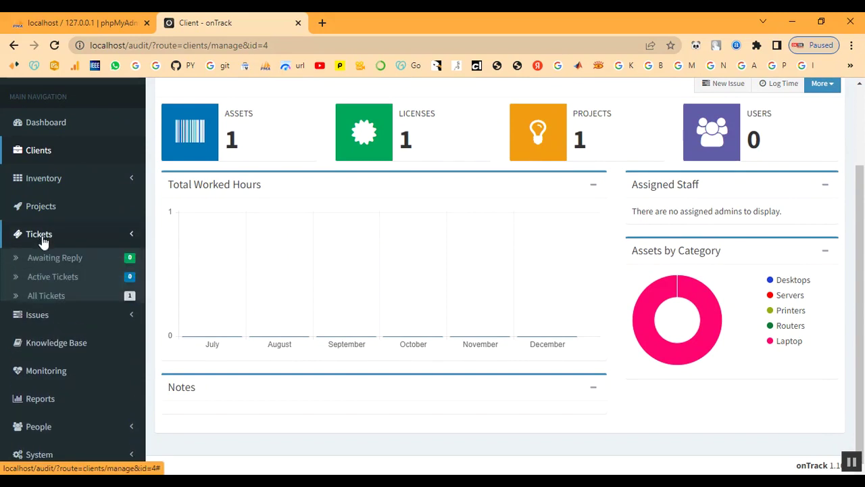
pyautogui.click(42, 296)
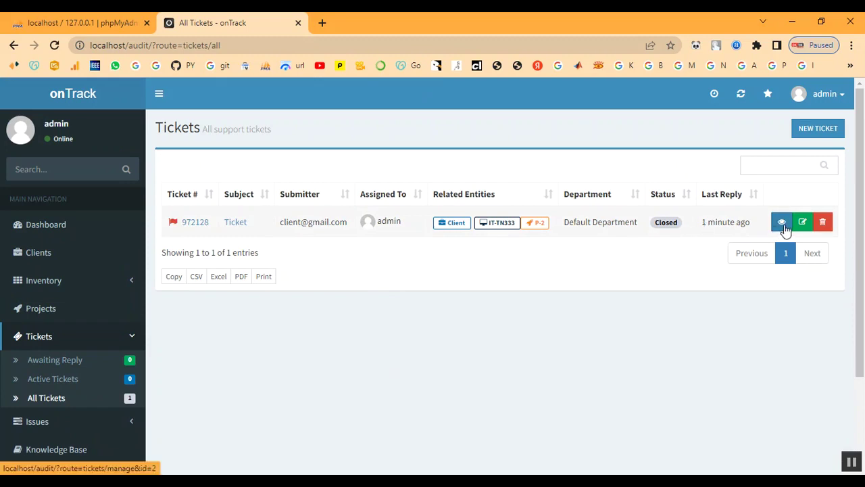
pyautogui.click(241, 224)
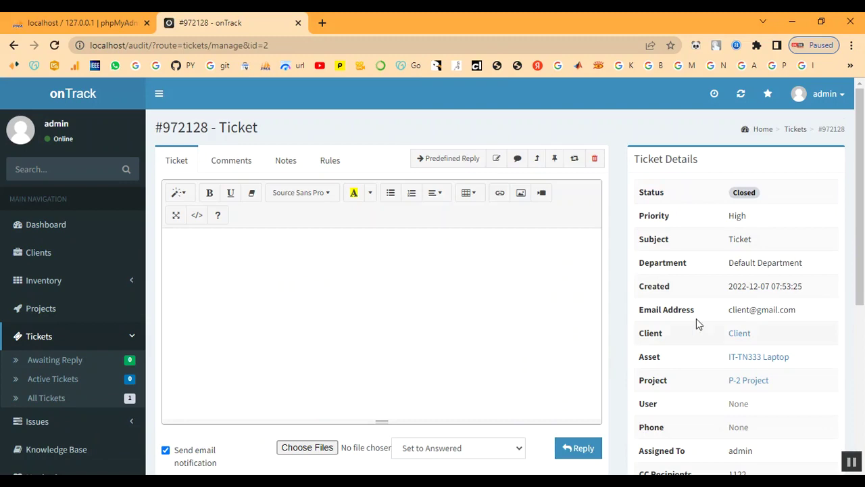
pyautogui.scroll(-2, 473, 353)
# Reply to ticket 972128 with status Reopened, check Awaiting Reply, then return to Projects.
pyautogui.click(452, 322)
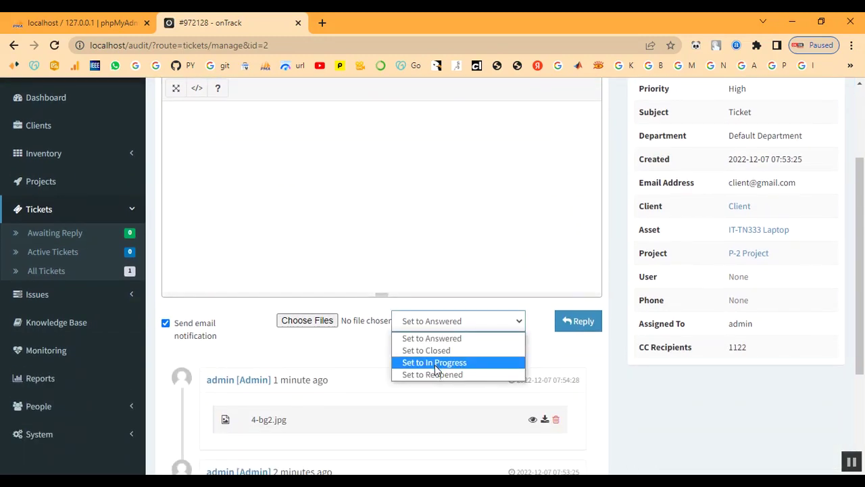
pyautogui.click(436, 364)
pyautogui.click(453, 323)
pyautogui.click(453, 376)
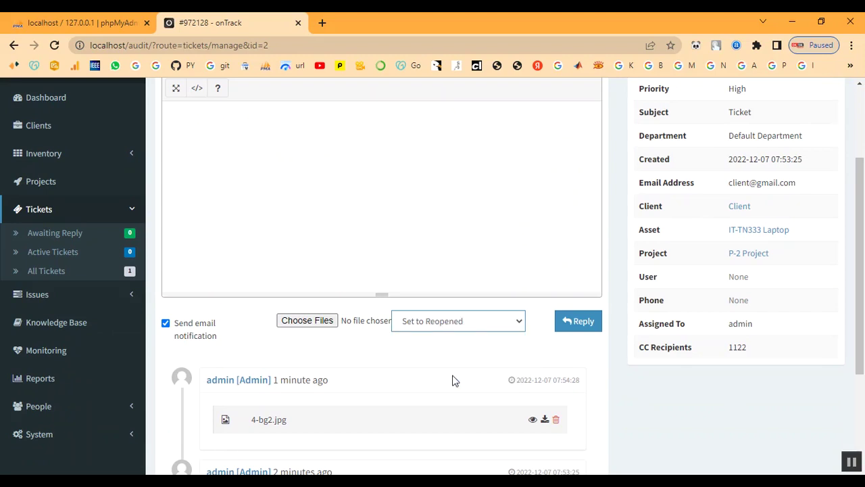
pyautogui.click(578, 328)
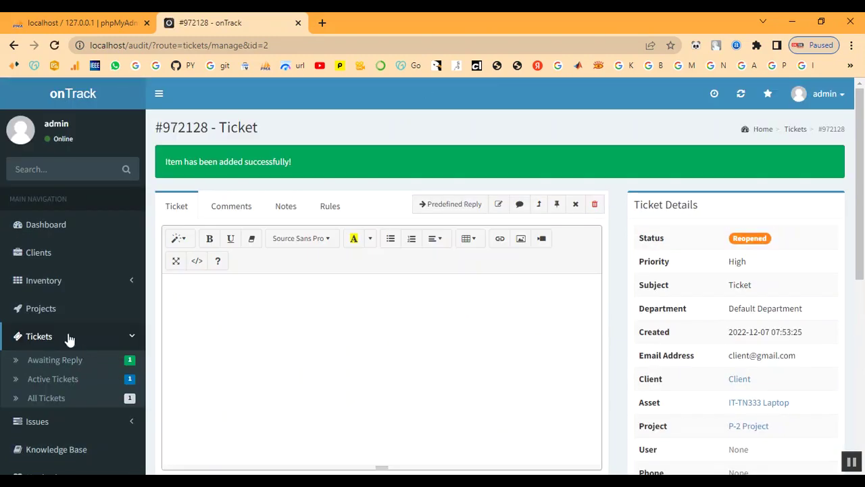
pyautogui.click(66, 368)
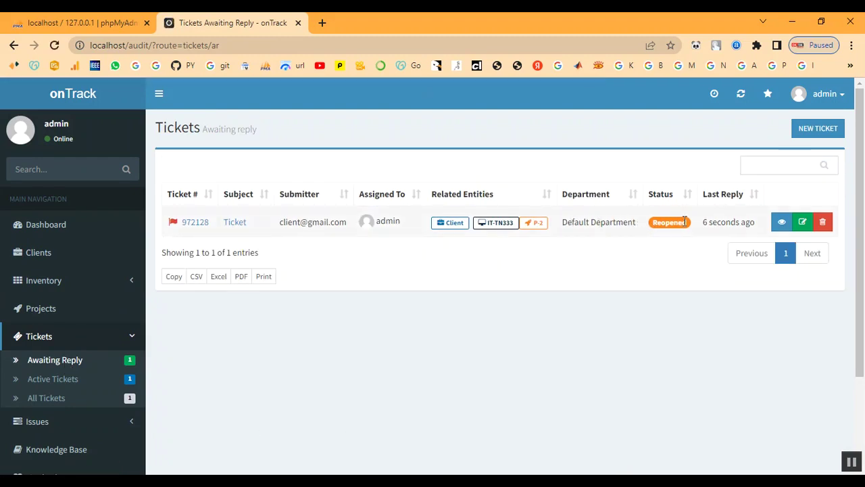
pyautogui.click(45, 312)
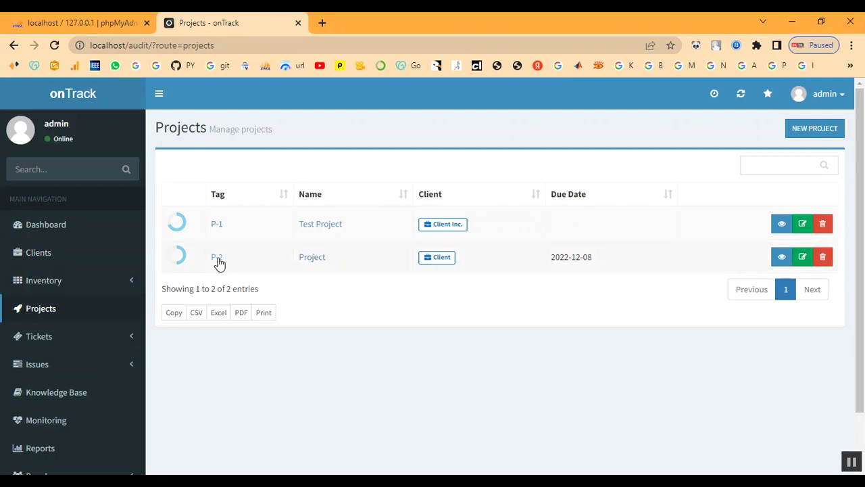
# Open project P-2's summary at 50% completion and expand the Tickets and Issues menus.
pyautogui.click(217, 258)
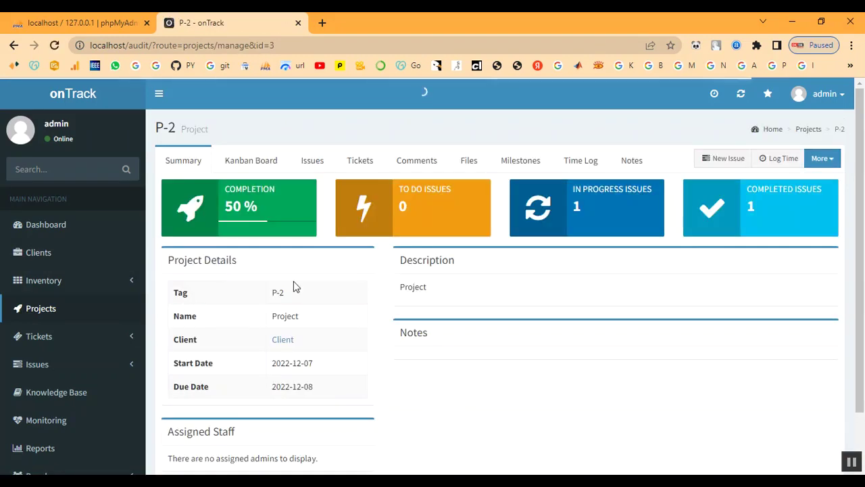
pyautogui.scroll(-1, 591, 350)
pyautogui.scroll(1, 591, 349)
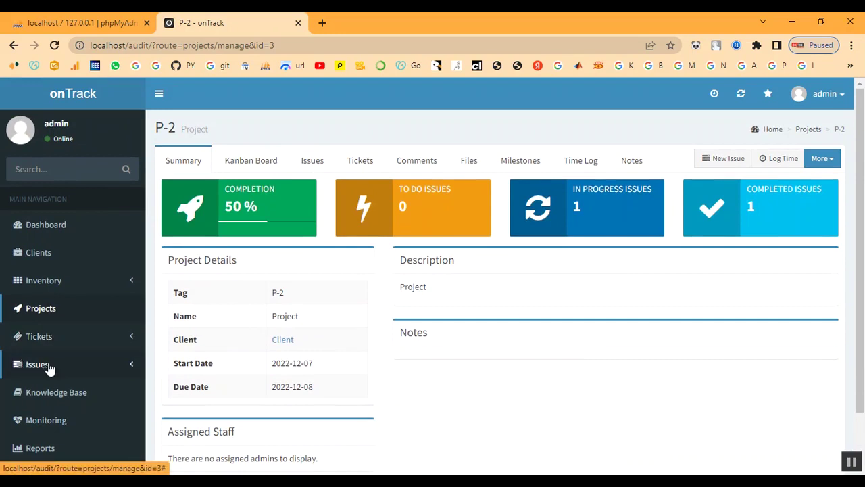
pyautogui.click(41, 338)
pyautogui.scroll(-1, 42, 344)
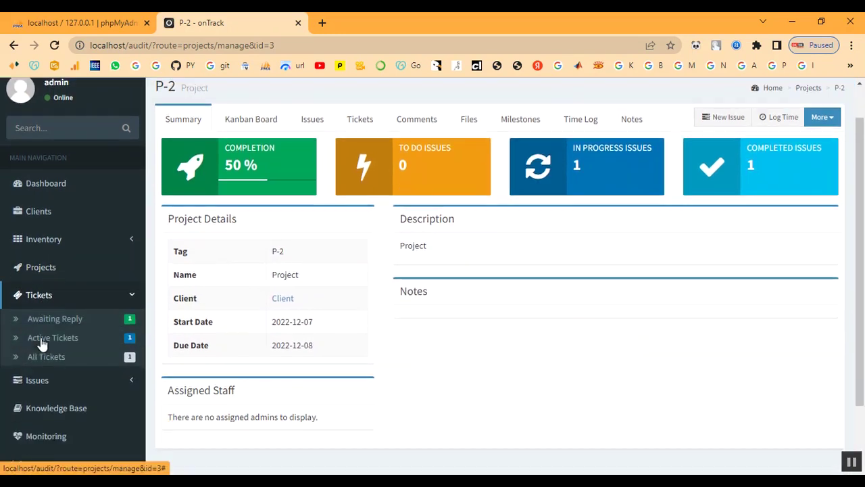
pyautogui.scroll(-2, 41, 343)
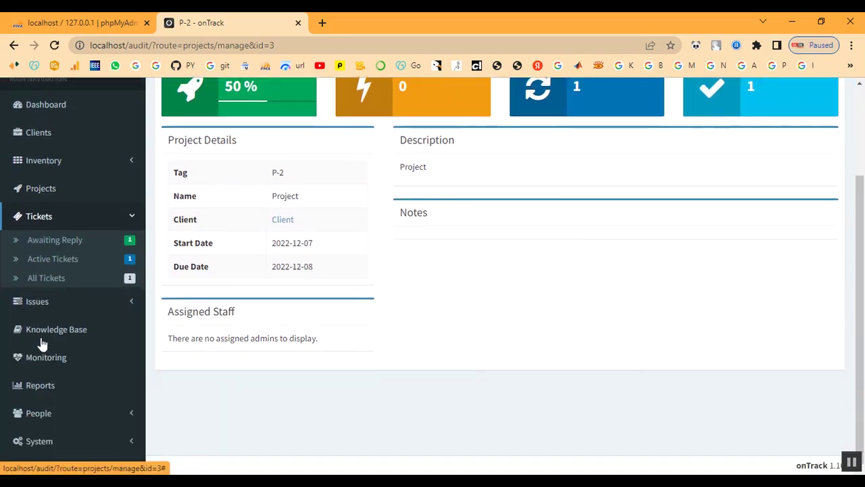
pyautogui.click(42, 303)
# Set the active issue 'Ticket' to status Done and save it.
pyautogui.click(47, 291)
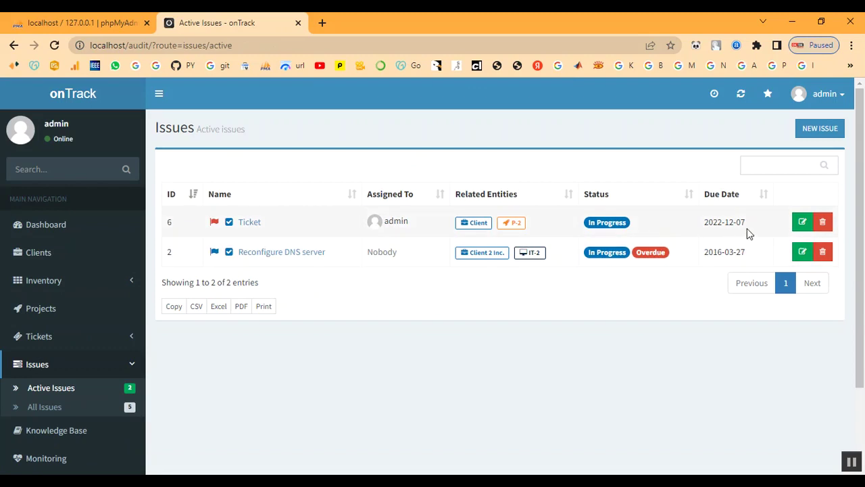
pyautogui.click(802, 224)
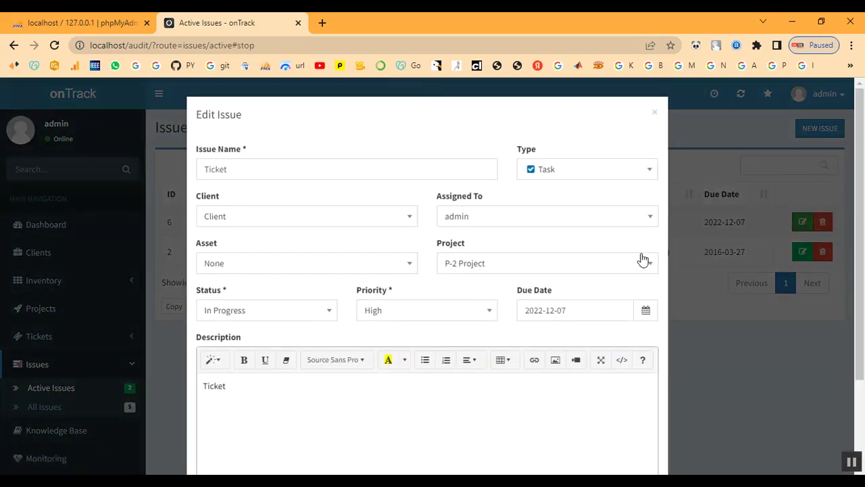
pyautogui.scroll(-1, 481, 268)
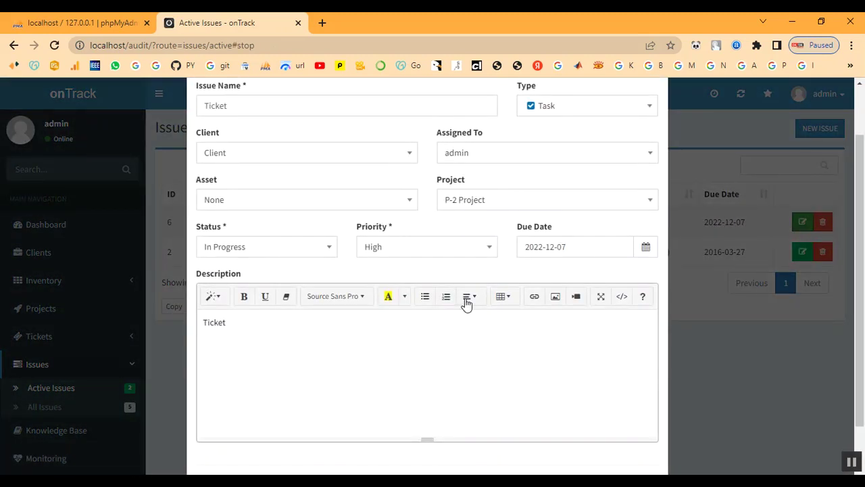
pyautogui.scroll(-1, 387, 325)
pyautogui.scroll(2, 379, 330)
pyautogui.click(296, 312)
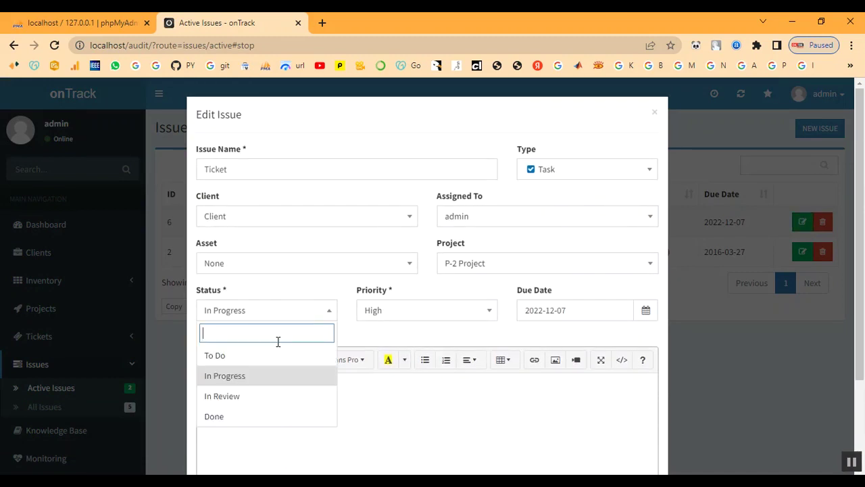
pyautogui.click(252, 415)
pyautogui.scroll(-2, 379, 388)
pyautogui.click(636, 441)
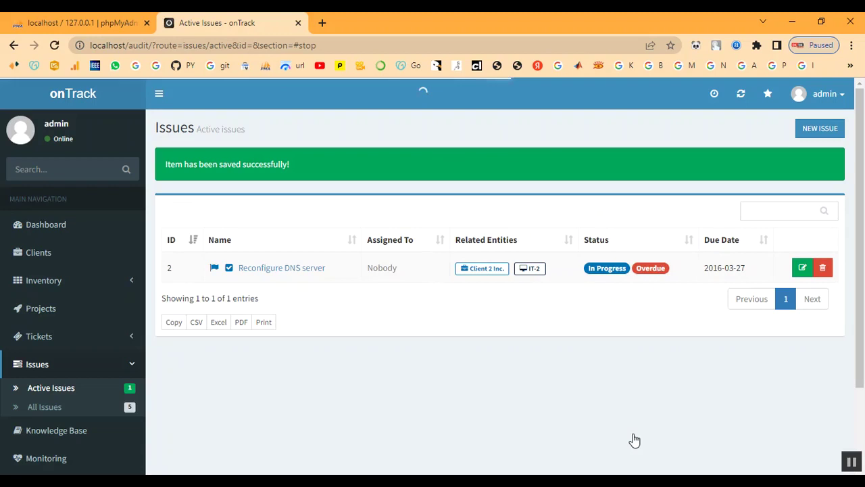
# Confirm project P-2 now shows 100% completion.
pyautogui.click(25, 314)
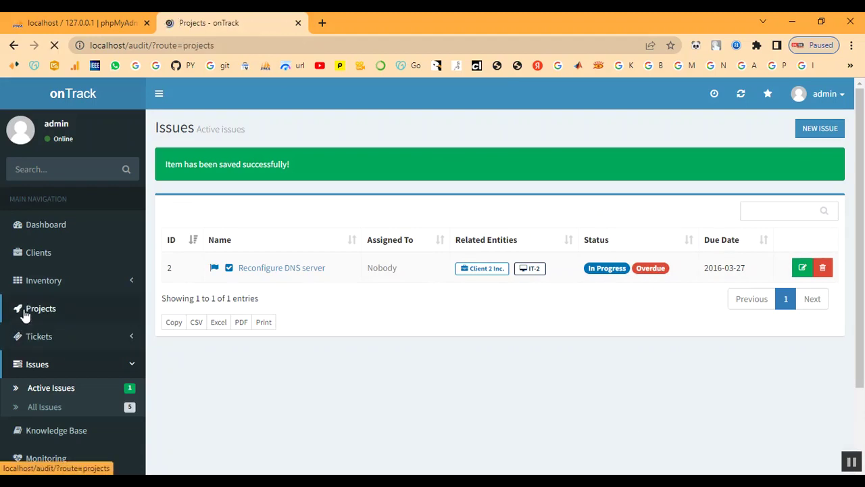
pyautogui.click(216, 257)
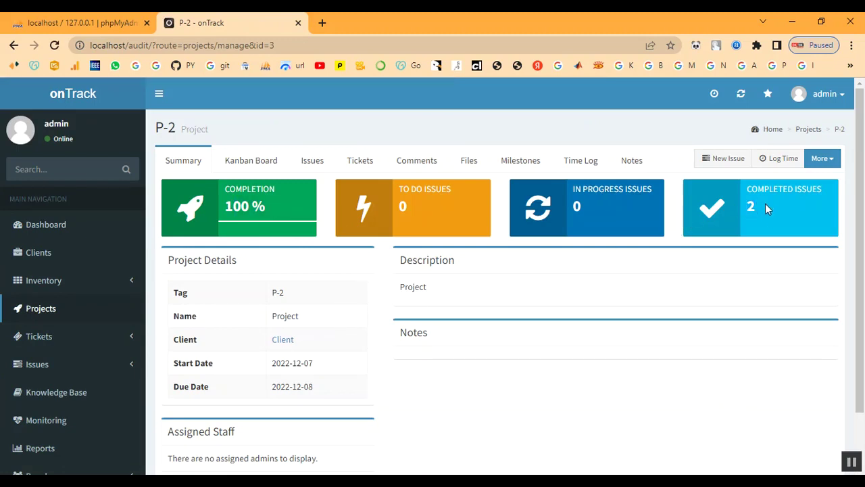
pyautogui.scroll(-1, 10, 391)
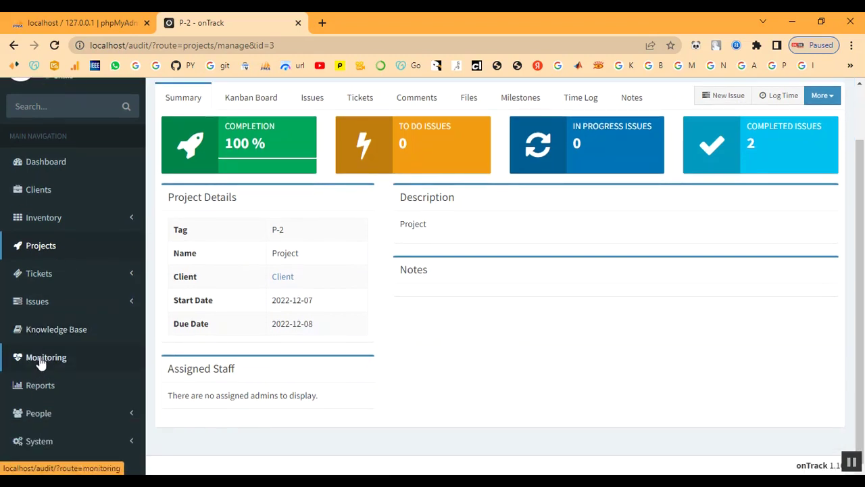
# Add a monitored host named Client with address 'client', assigned to client Client.
pyautogui.click(46, 360)
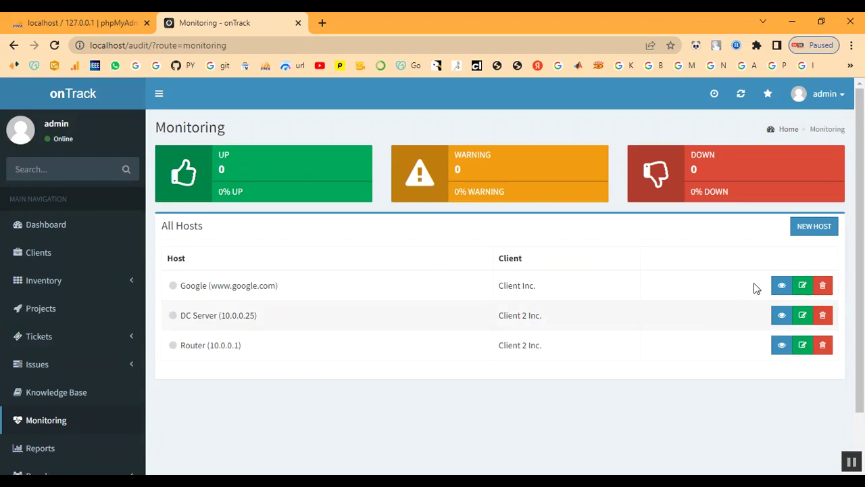
pyautogui.click(812, 230)
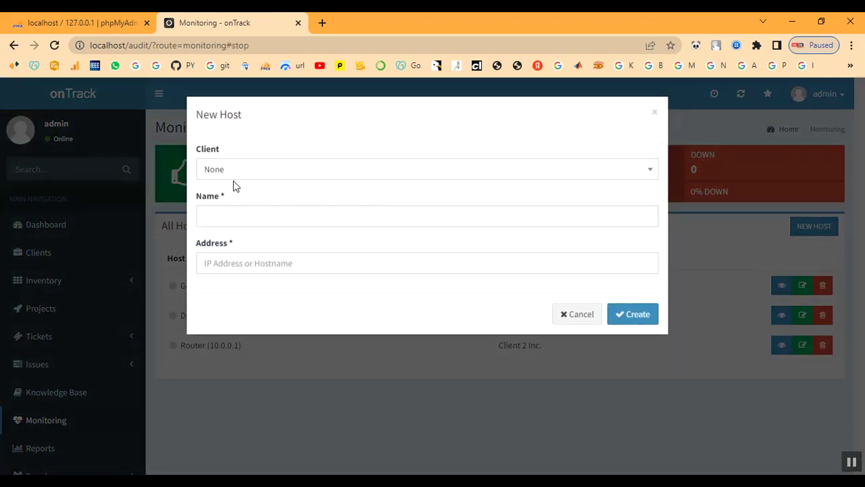
pyautogui.click(234, 169)
pyautogui.click(231, 280)
pyautogui.click(248, 210)
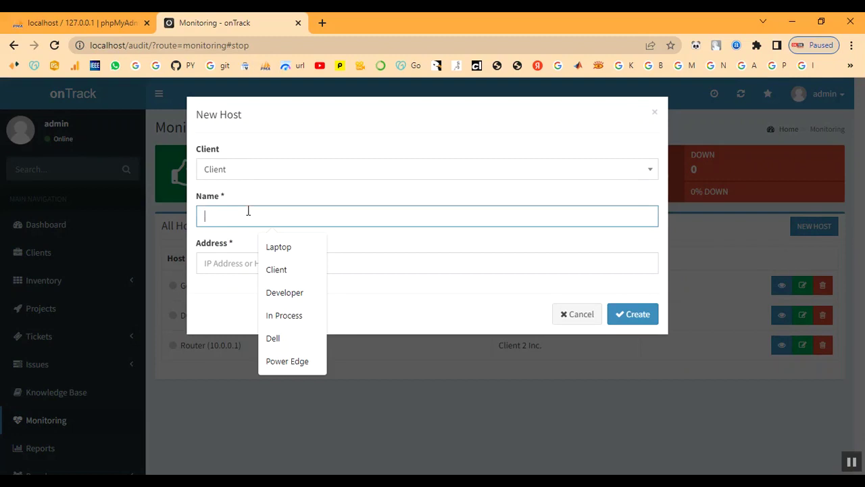
pyautogui.write('C')
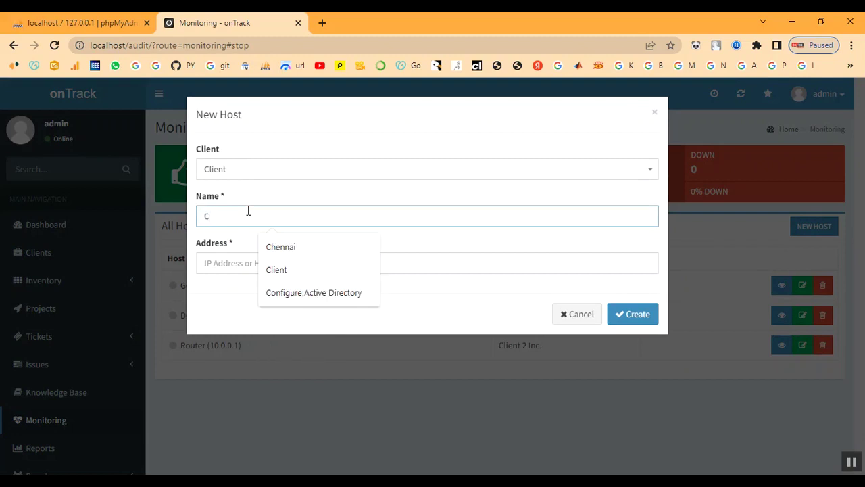
pyautogui.write('lient')
pyautogui.press('Tab')
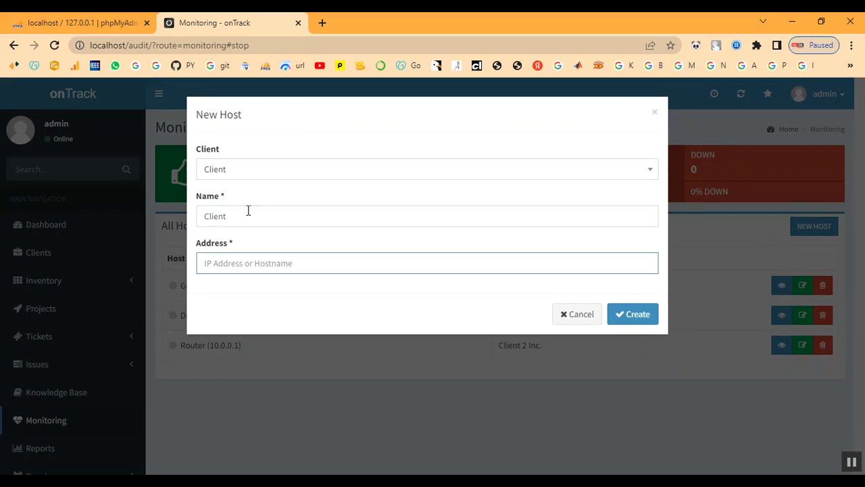
pyautogui.write('client')
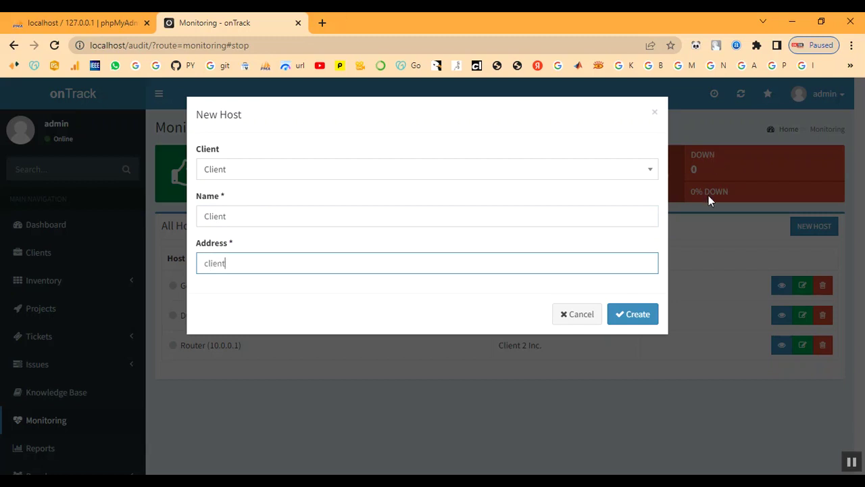
pyautogui.click(635, 312)
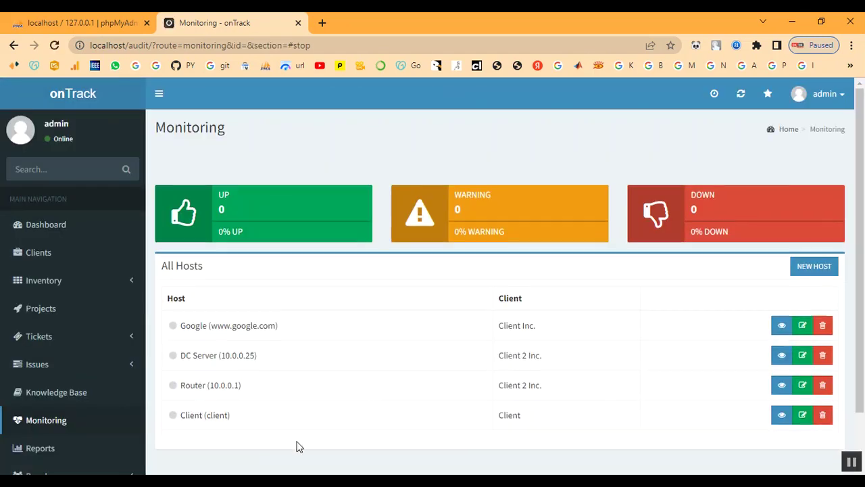
pyautogui.scroll(-1, 47, 421)
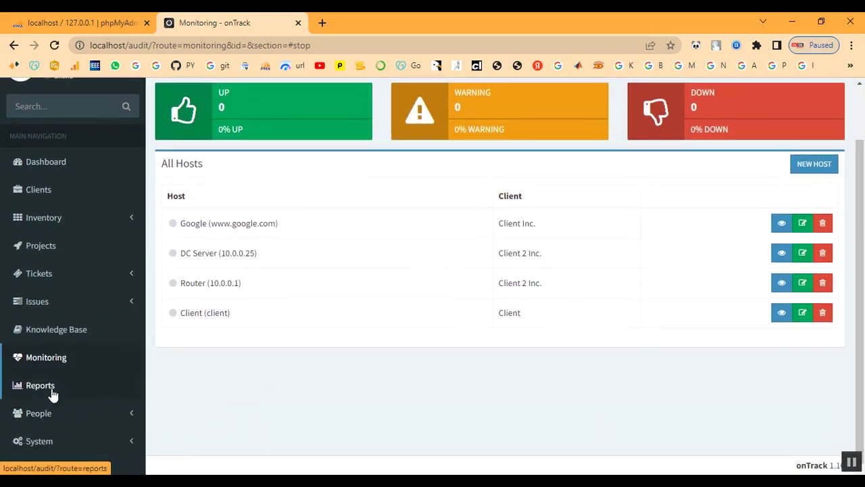
# Set the Timesheet report to client Client from 2022-12-07 to 2022-12-14.
pyautogui.click(46, 390)
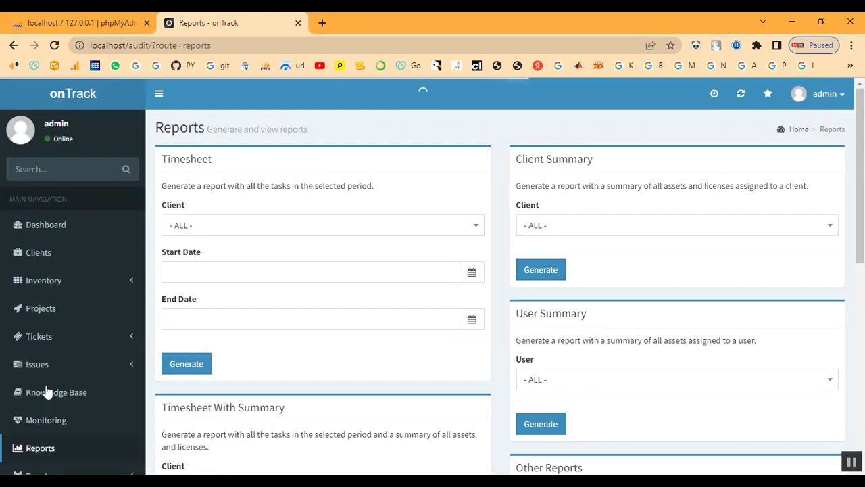
pyautogui.click(298, 232)
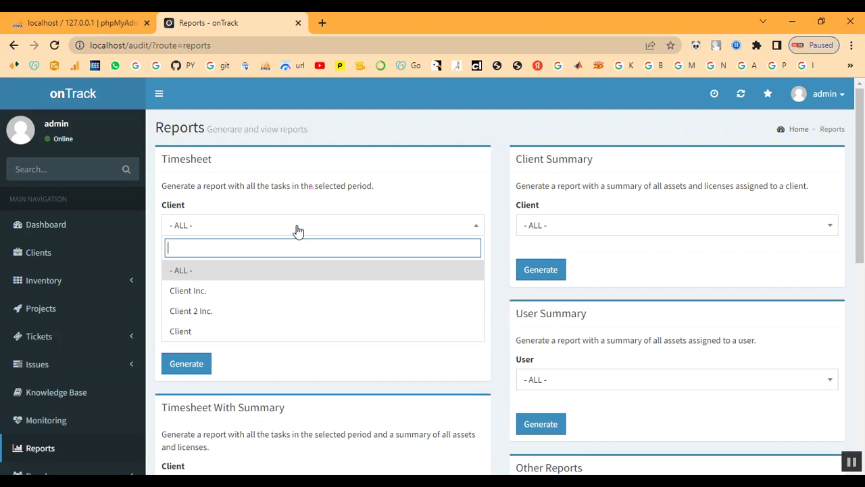
pyautogui.click(274, 338)
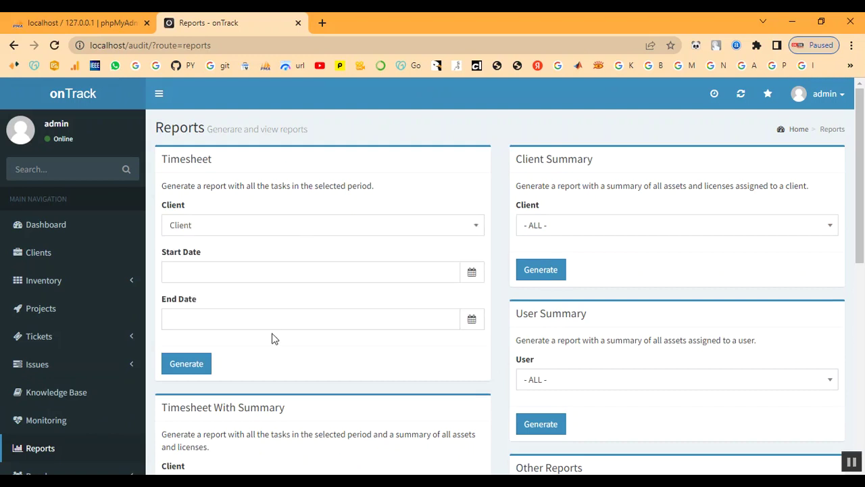
pyautogui.click(275, 271)
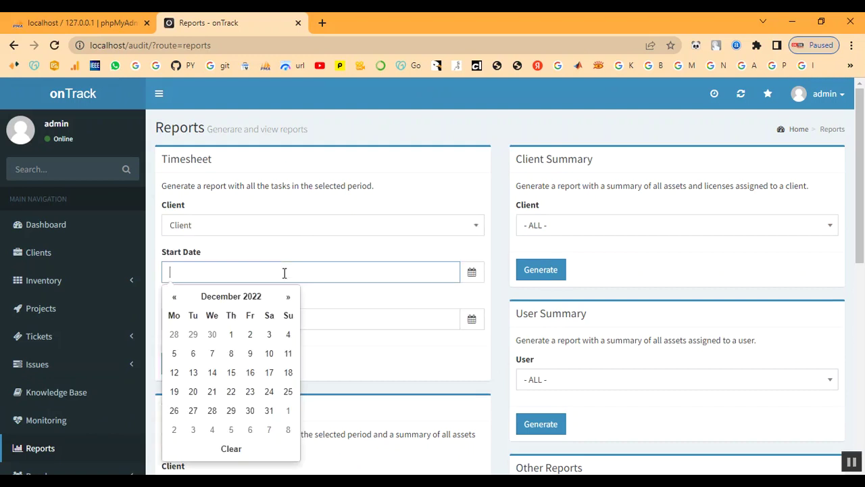
pyautogui.click(213, 354)
pyautogui.click(281, 319)
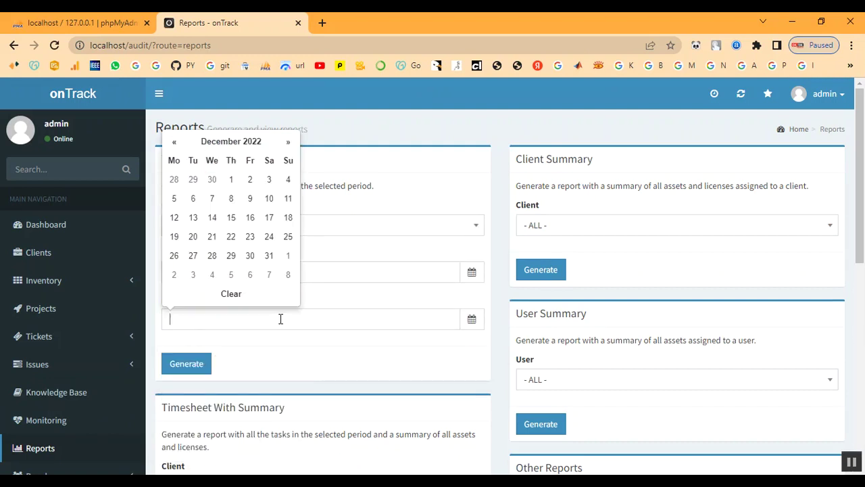
pyautogui.click(210, 219)
# Generate the Client timesheet and review its Time Log and Issues sections.
pyautogui.click(199, 369)
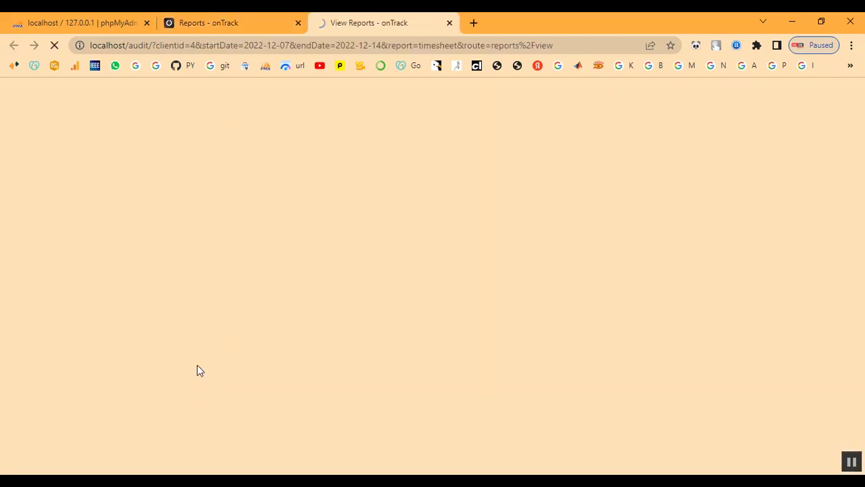
pyautogui.scroll(-3, 285, 286)
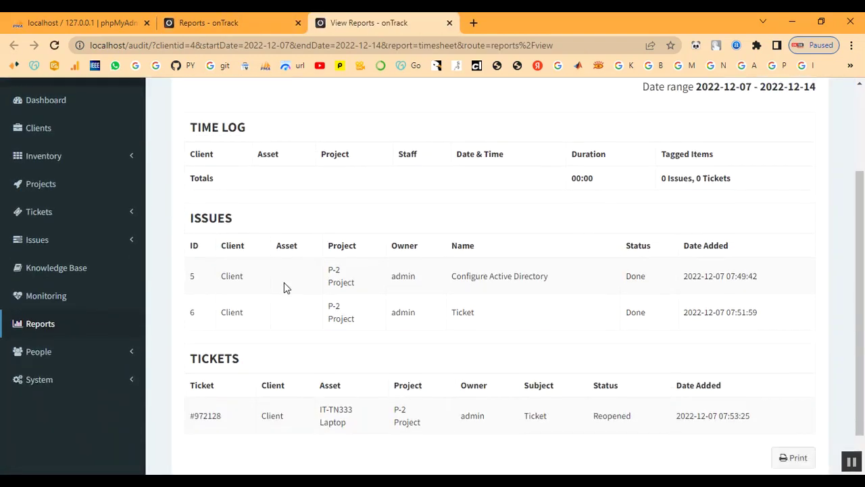
pyautogui.scroll(2, 284, 285)
pyautogui.tripleClick(210, 211)
pyautogui.click(329, 214)
pyautogui.scroll(-2, 532, 284)
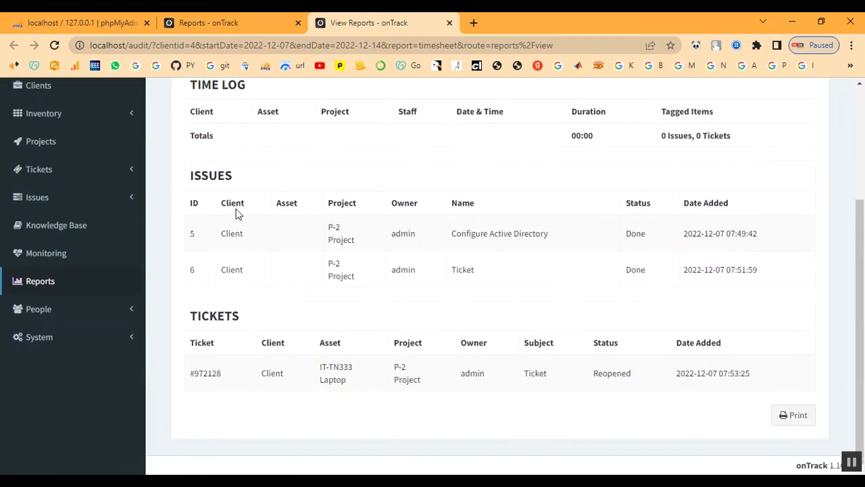
pyautogui.moveTo(190, 183); pyautogui.dragTo(267, 183)
pyautogui.click(270, 183)
pyautogui.scroll(2, 614, 244)
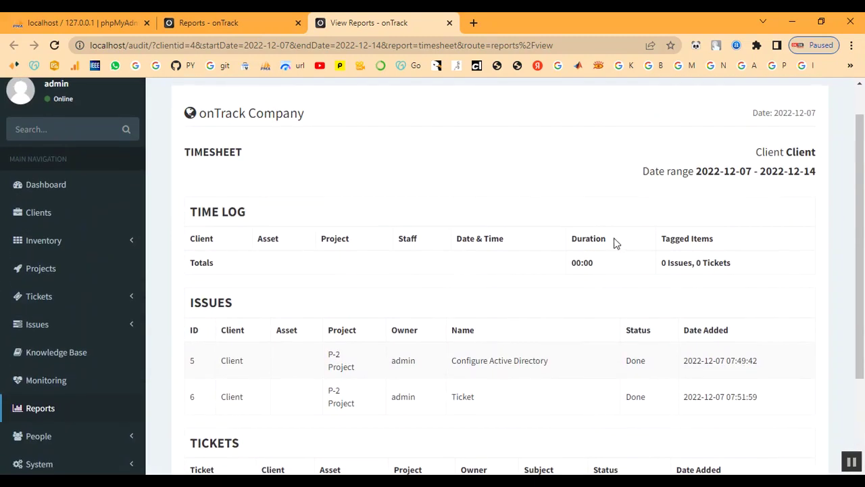
# Check the report totals, the two Done issues and the Reopened ticket.
pyautogui.moveTo(661, 263); pyautogui.dragTo(722, 262)
pyautogui.click(652, 300)
pyautogui.scroll(-1, 651, 299)
pyautogui.moveTo(208, 290); pyautogui.dragTo(770, 338)
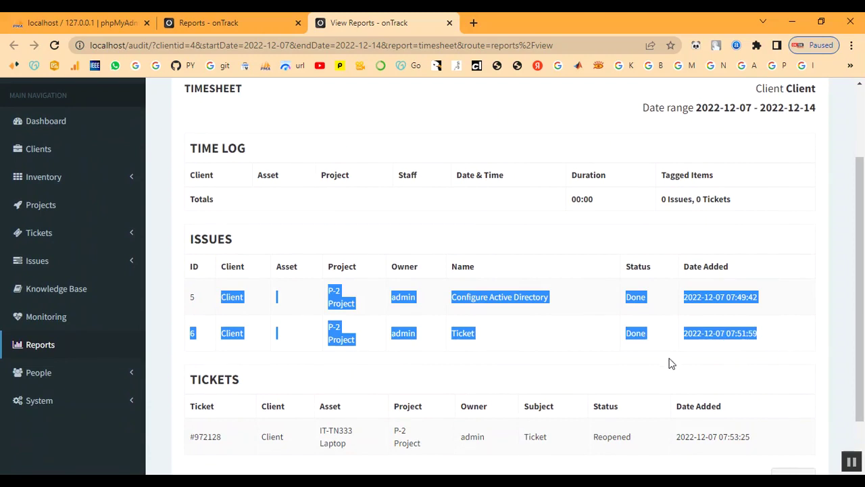
pyautogui.click(554, 362)
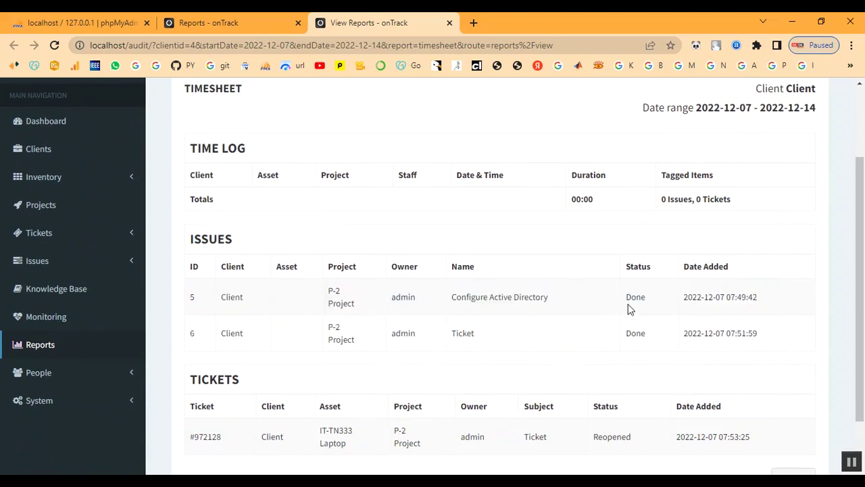
pyautogui.click(666, 339)
pyautogui.scroll(-2, 609, 419)
pyautogui.doubleClick(590, 371)
pyautogui.click(585, 417)
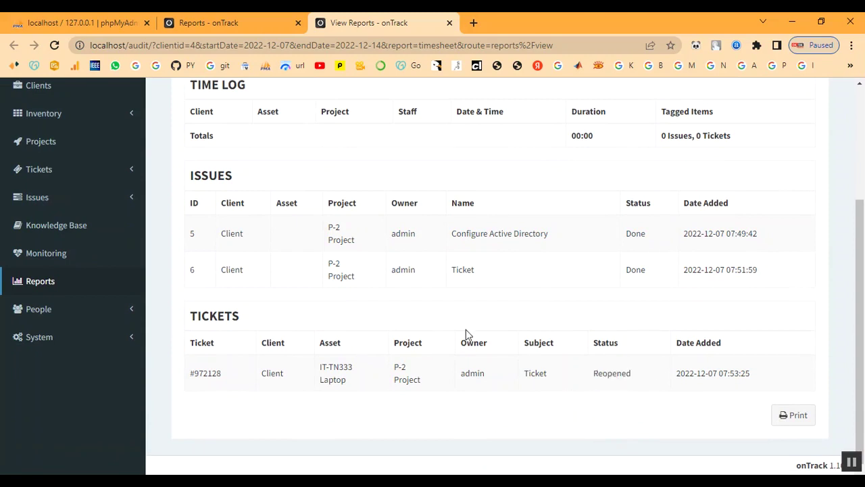
# Print the timesheet, then return to Reports and open the Client Summary client list.
pyautogui.click(786, 417)
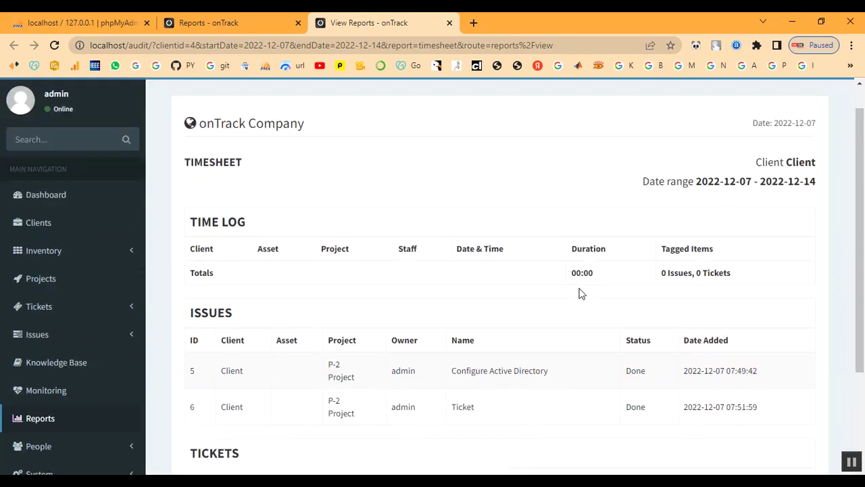
pyautogui.moveTo(750, 192); pyautogui.dragTo(789, 213)
pyautogui.click(760, 240)
pyautogui.moveTo(647, 214); pyautogui.dragTo(801, 193)
pyautogui.click(646, 213)
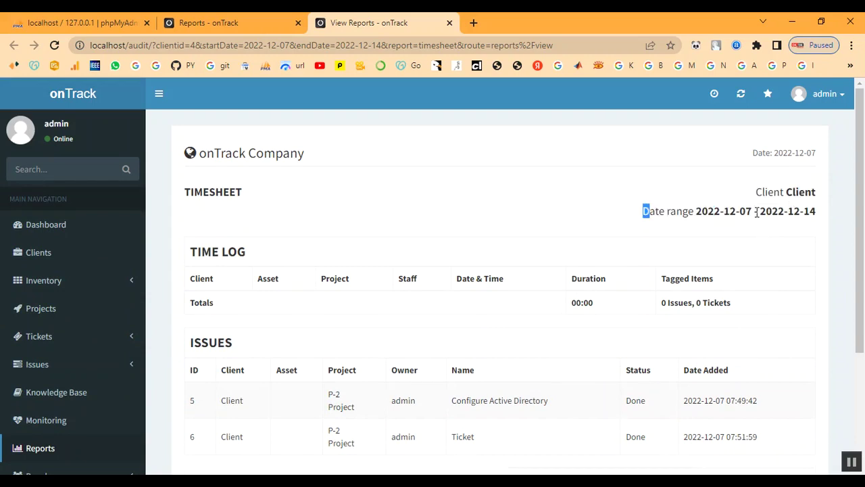
pyautogui.scroll(-1, 62, 423)
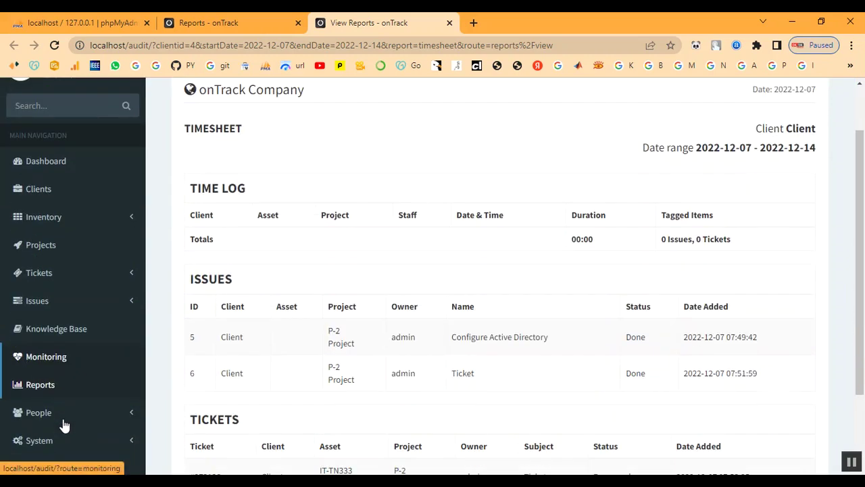
pyautogui.click(39, 392)
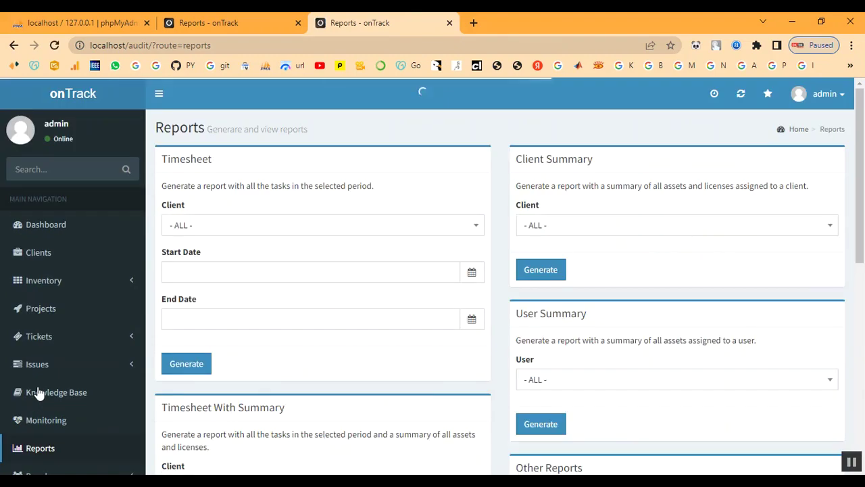
pyautogui.click(573, 231)
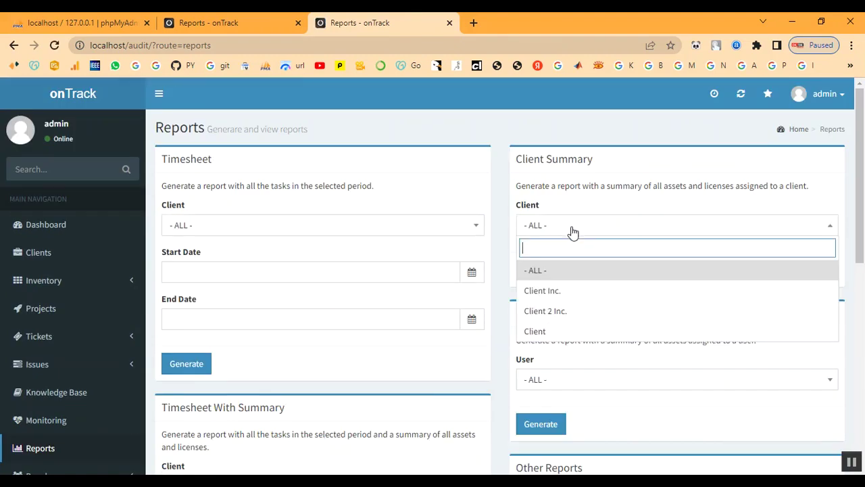
# Generate and review the assets and licenses Client Summary for Client.
pyautogui.click(566, 331)
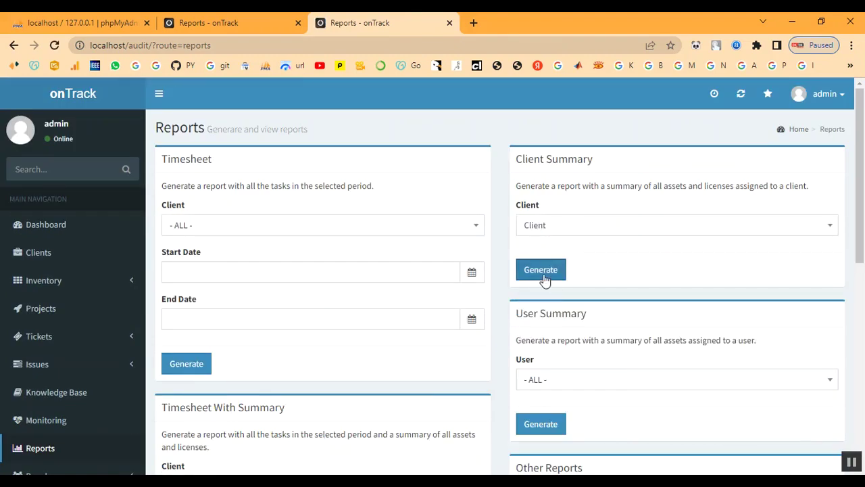
pyautogui.click(545, 277)
pyautogui.scroll(-2, 537, 275)
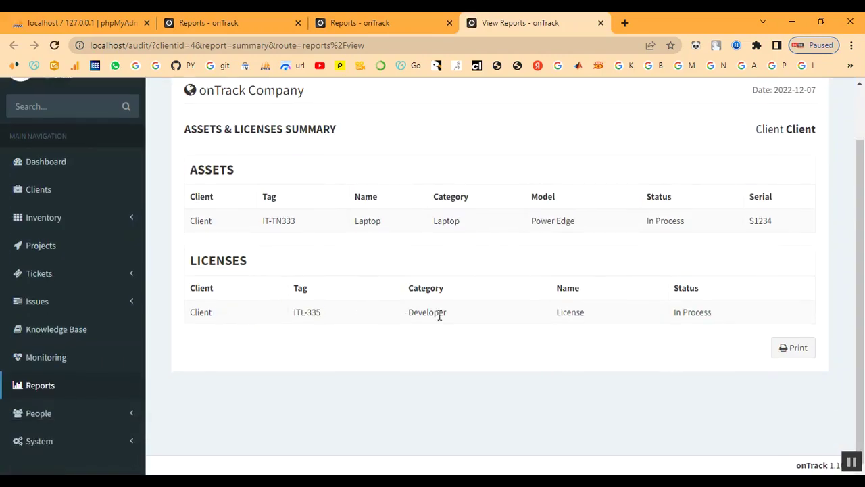
pyautogui.scroll(2, 440, 316)
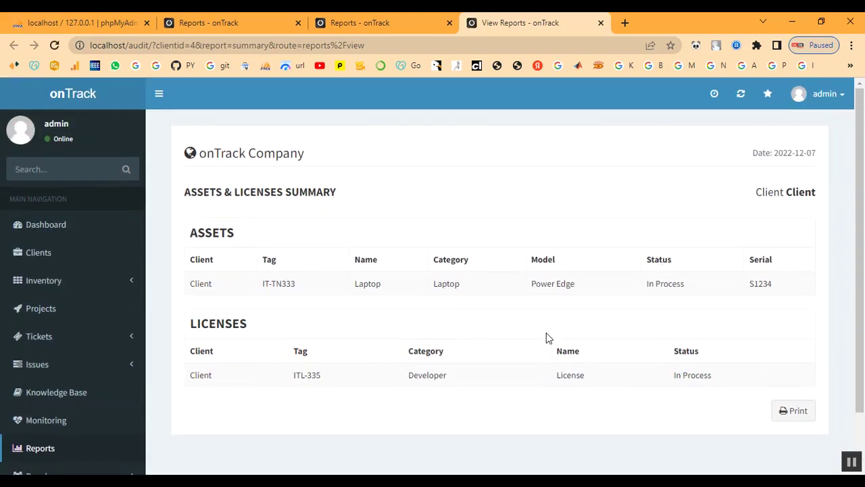
pyautogui.click(68, 450)
# Generate the Timesheet With Summary report for Client on 2022-12-07.
pyautogui.scroll(-2, 608, 297)
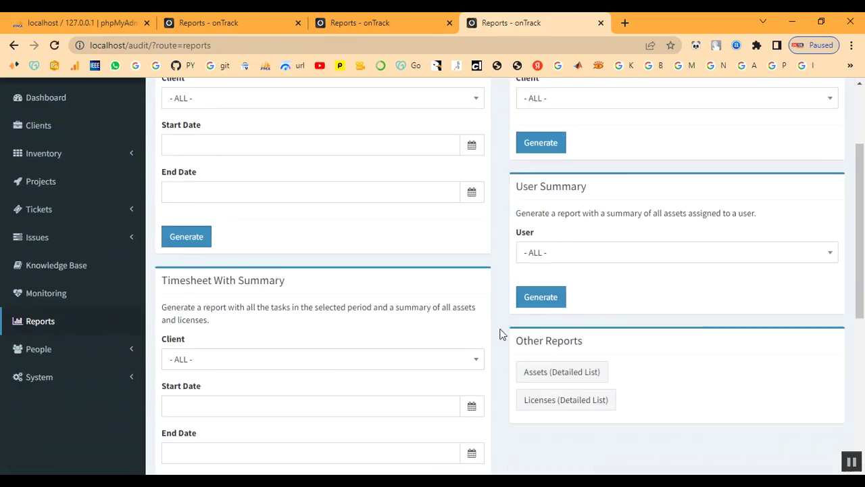
pyautogui.click(253, 362)
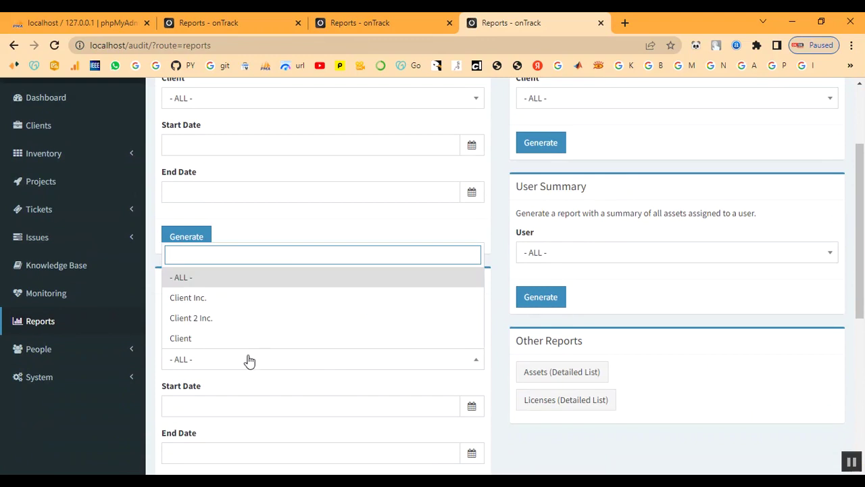
pyautogui.click(242, 339)
pyautogui.scroll(-2, 241, 340)
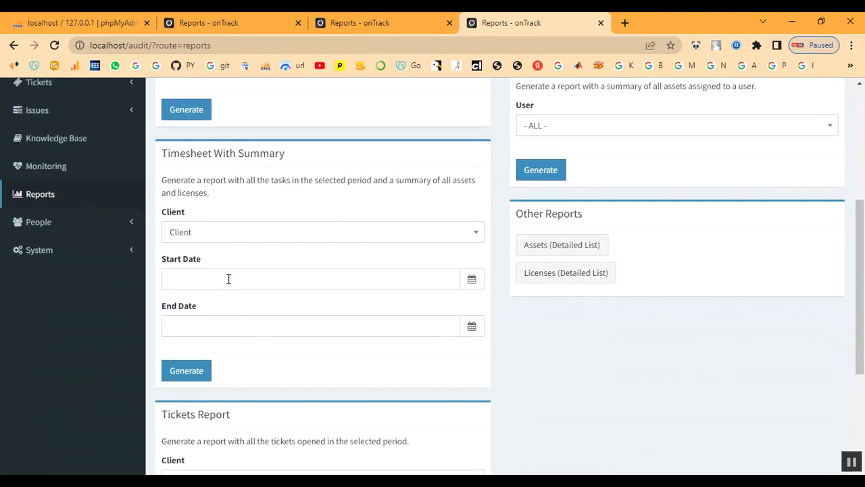
pyautogui.click(228, 278)
pyautogui.click(238, 309)
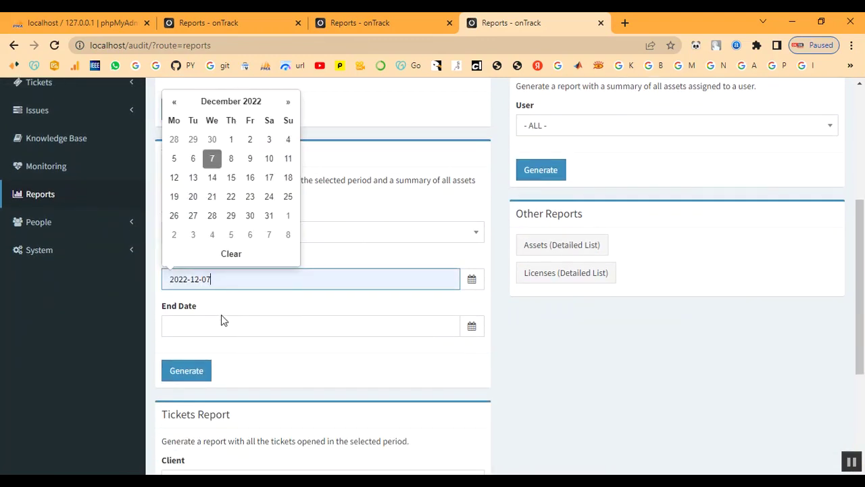
pyautogui.click(227, 323)
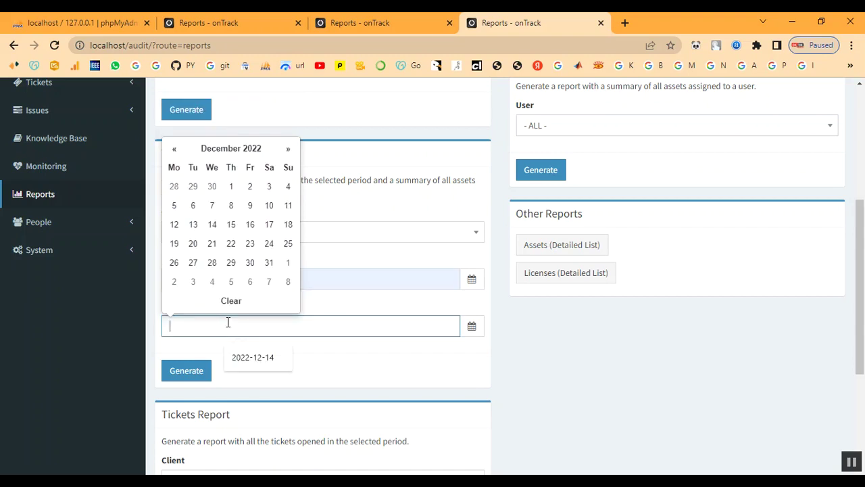
pyautogui.click(213, 205)
pyautogui.click(194, 372)
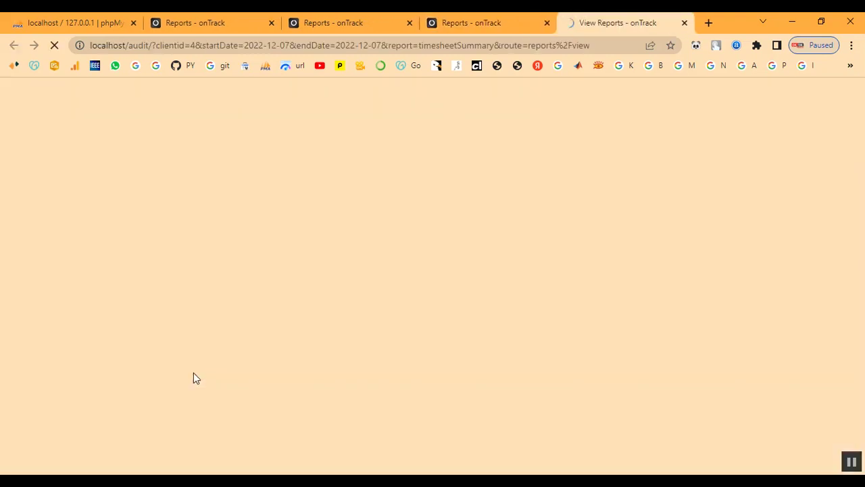
# Look through the combined report, then close its tab.
pyautogui.scroll(-4, 488, 328)
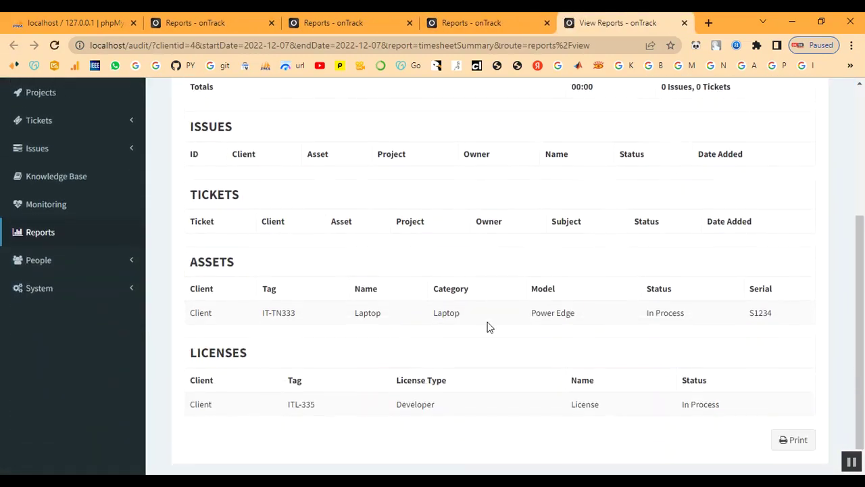
pyautogui.scroll(4, 615, 348)
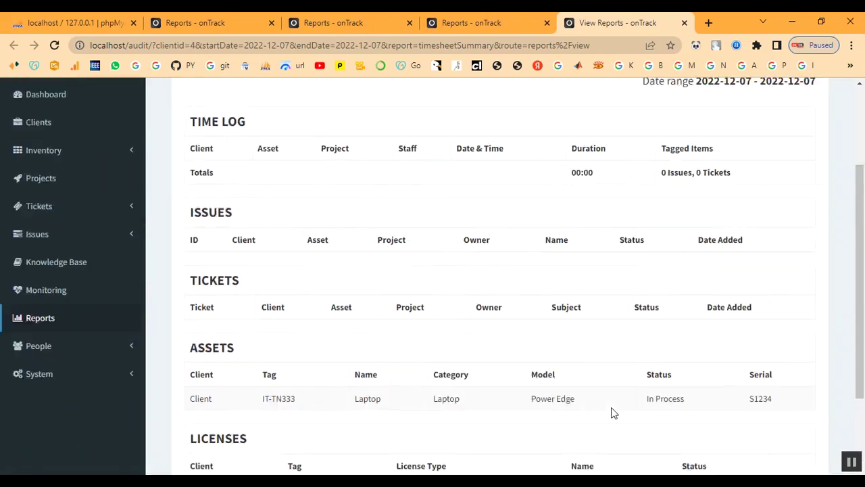
pyautogui.scroll(-1, 496, 403)
pyautogui.scroll(1, 497, 403)
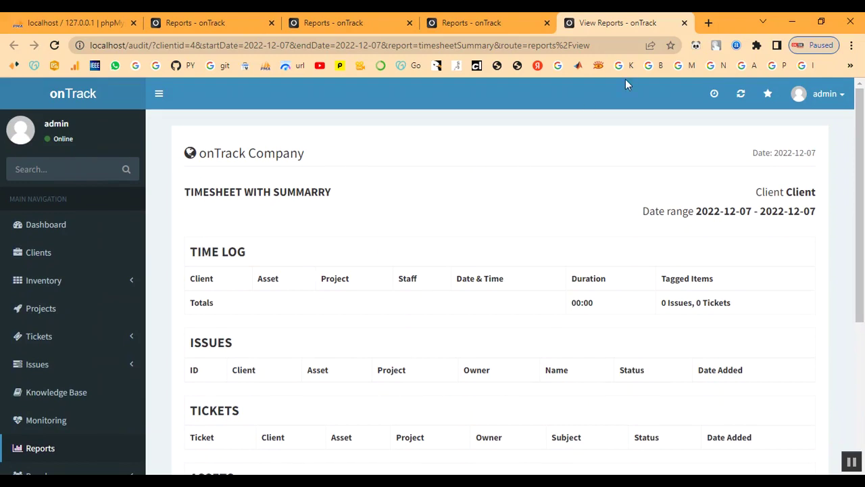
pyautogui.click(684, 23)
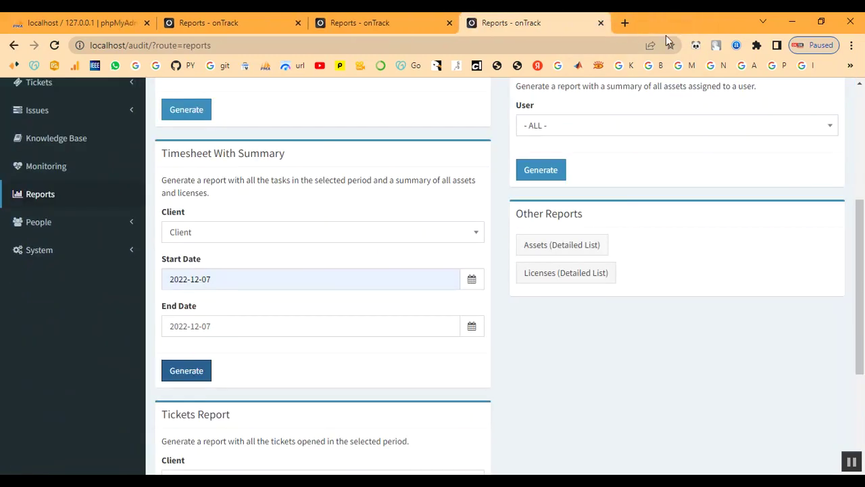
# Generate a Tickets Report for Client from 2022-12-07 to 2022-12-14.
pyautogui.scroll(2, 557, 257)
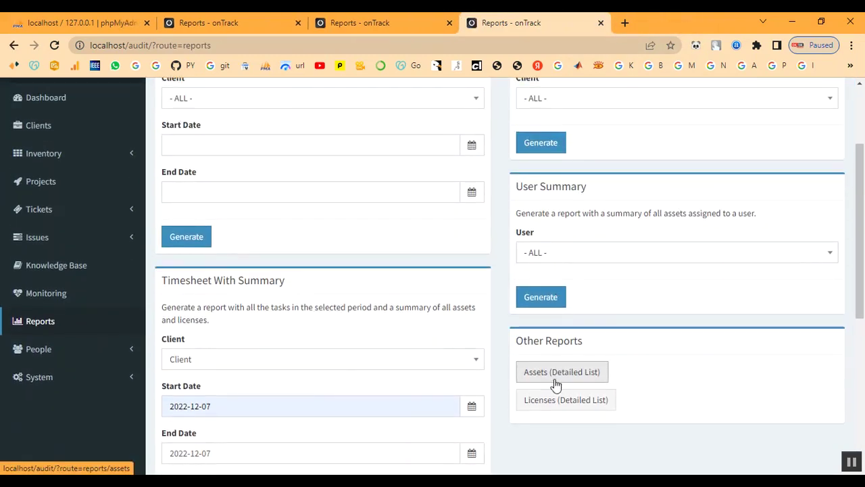
pyautogui.scroll(-5, 553, 385)
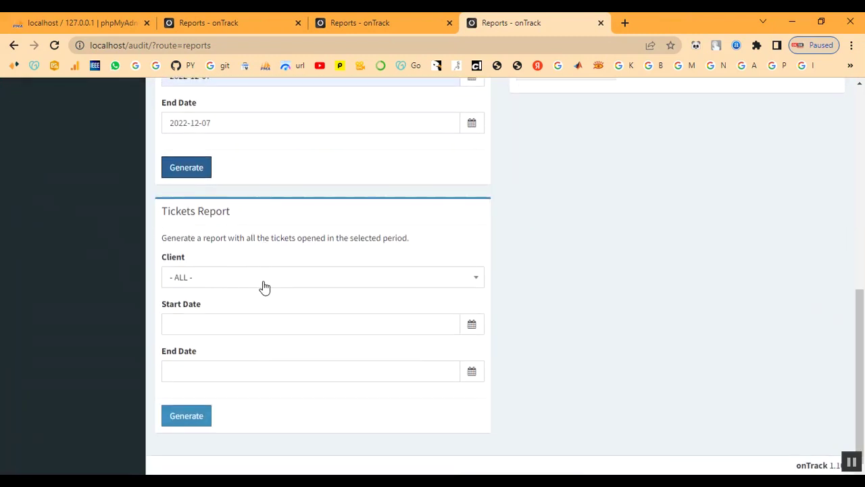
pyautogui.click(265, 287)
pyautogui.click(247, 383)
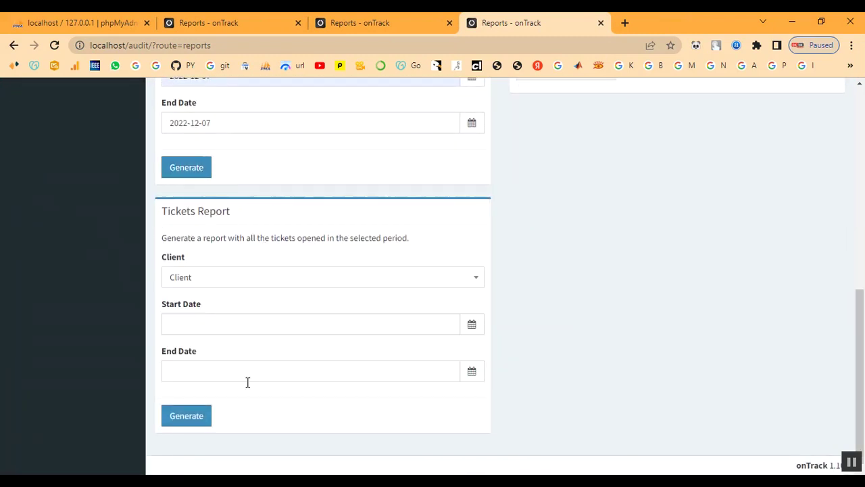
pyautogui.click(209, 320)
pyautogui.click(212, 205)
pyautogui.click(207, 373)
pyautogui.click(210, 269)
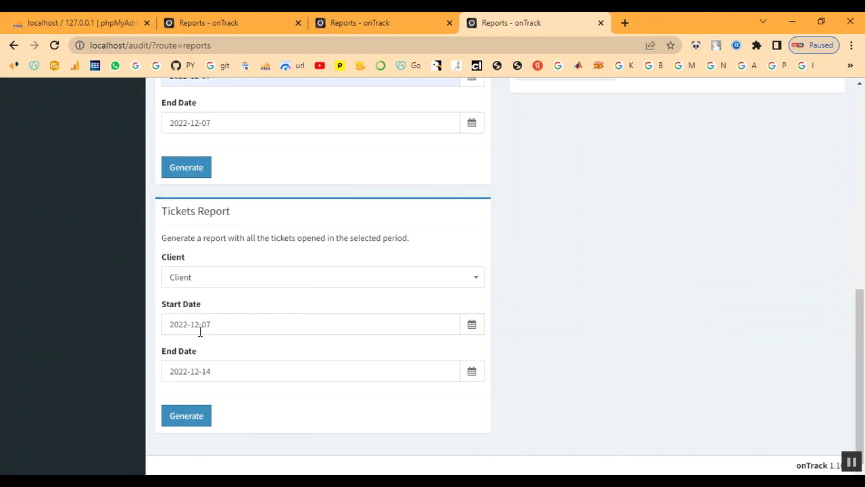
pyautogui.click(184, 419)
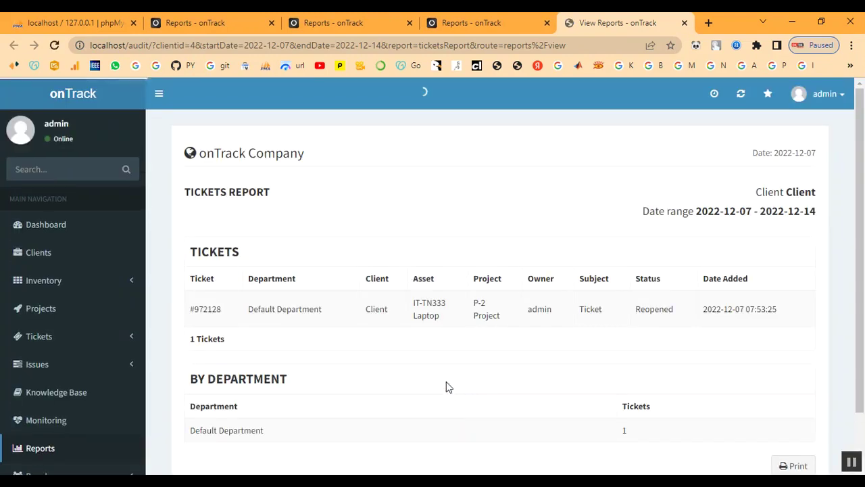
# Review the single reopened ticket row in the report, then close the report tab.
pyautogui.scroll(-1, 447, 387)
pyautogui.moveTo(193, 248); pyautogui.dragTo(584, 319)
pyautogui.click(491, 329)
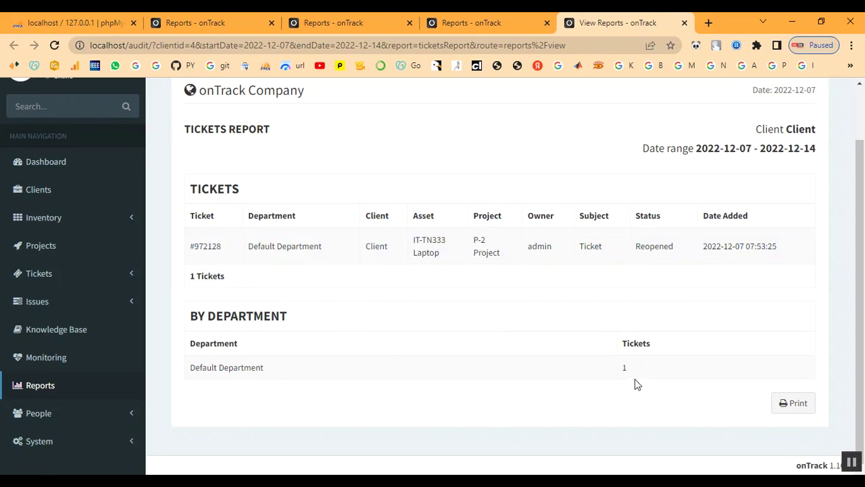
pyautogui.scroll(2, 421, 368)
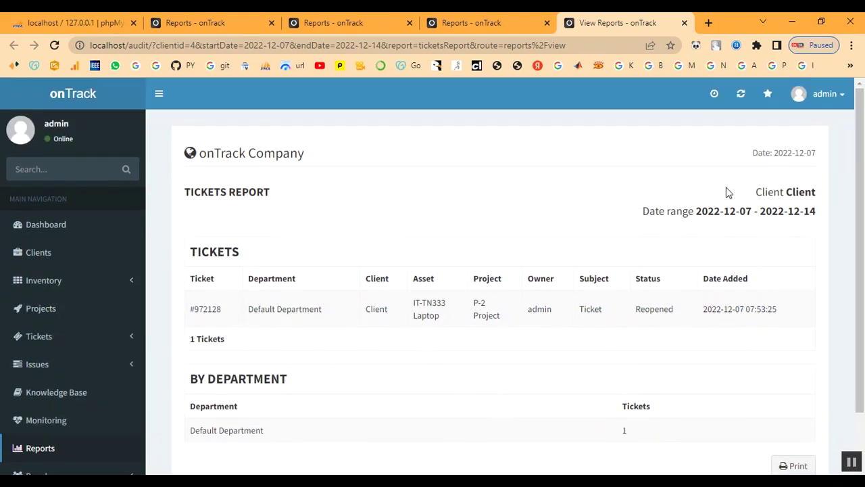
pyautogui.click(685, 23)
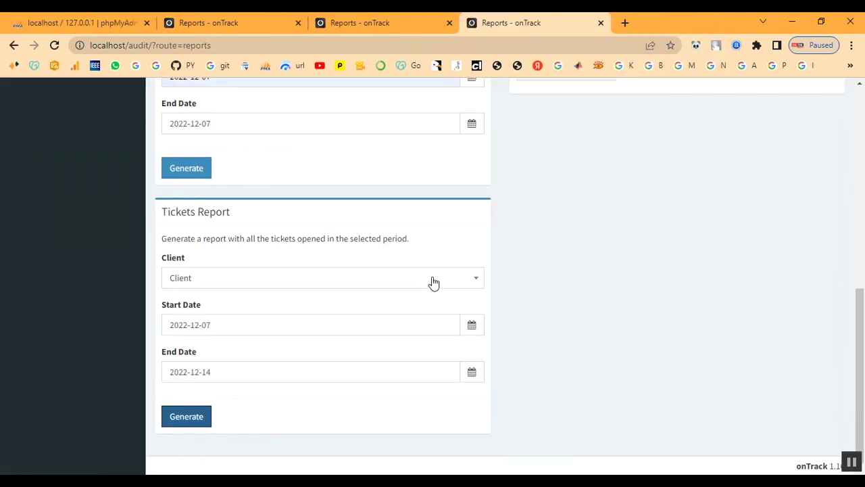
# From the Assets Detailed List, open Client's page via the IT-TN333 row to view its summary.
pyautogui.scroll(3, 431, 281)
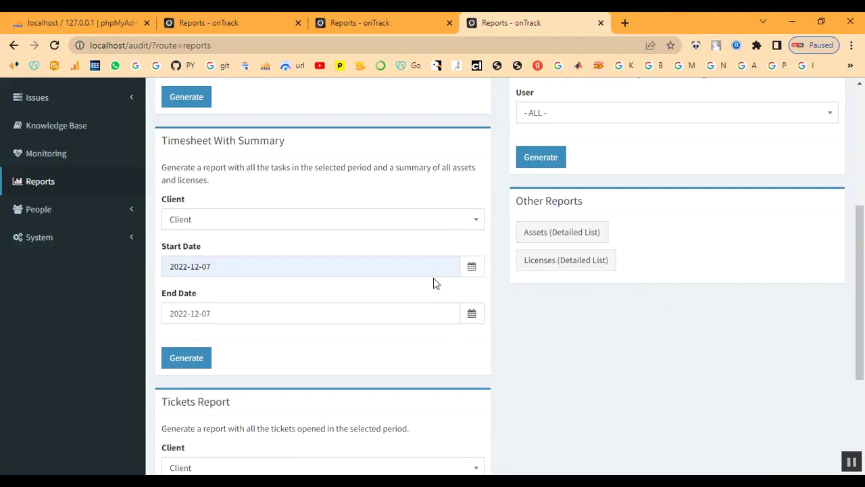
pyautogui.click(543, 242)
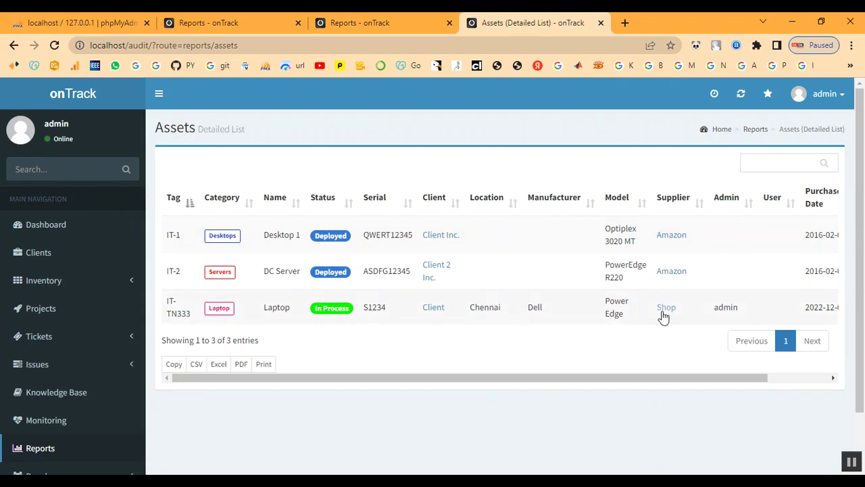
pyautogui.click(436, 311)
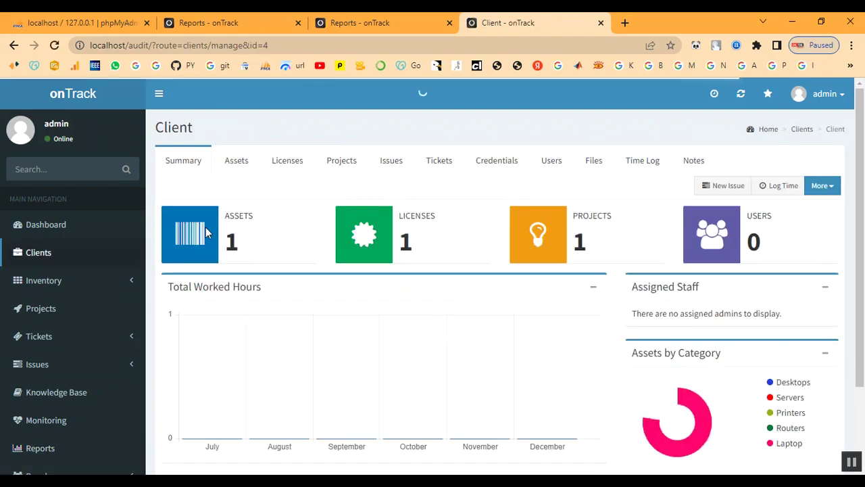
pyautogui.scroll(-1, 608, 389)
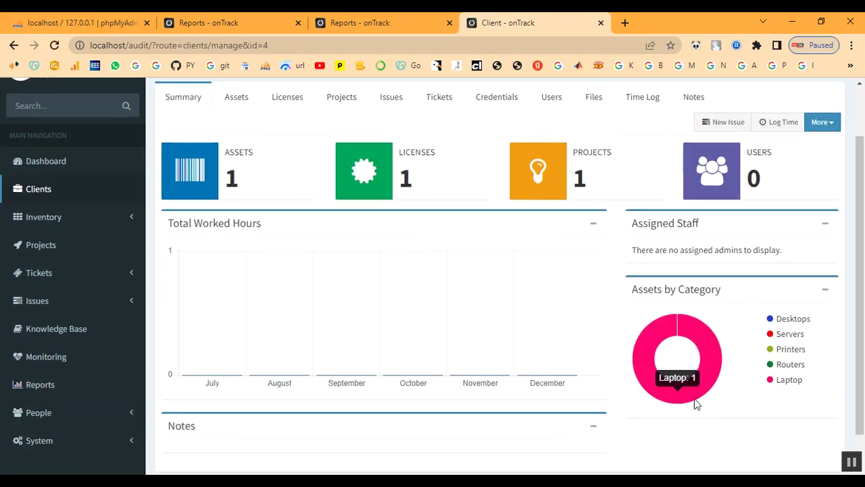
pyautogui.scroll(1, 421, 329)
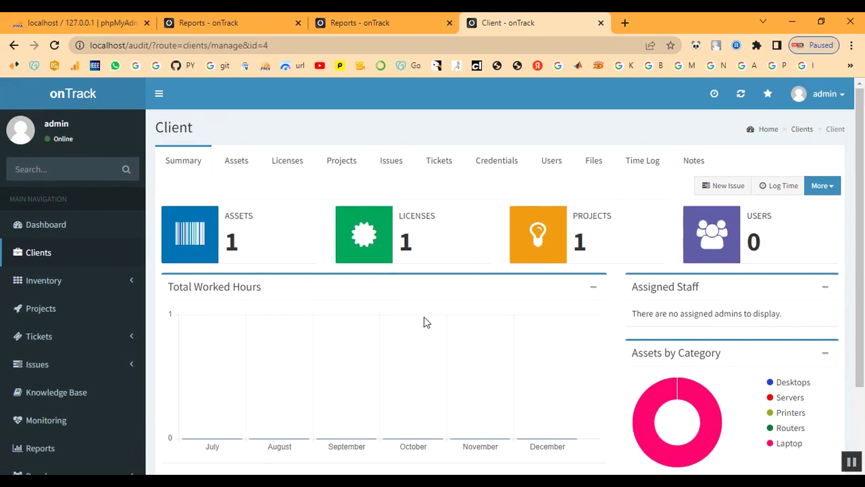
# Open the Dashboard and scroll through its asset, license, project, client and active-ticket panels.
pyautogui.click(38, 227)
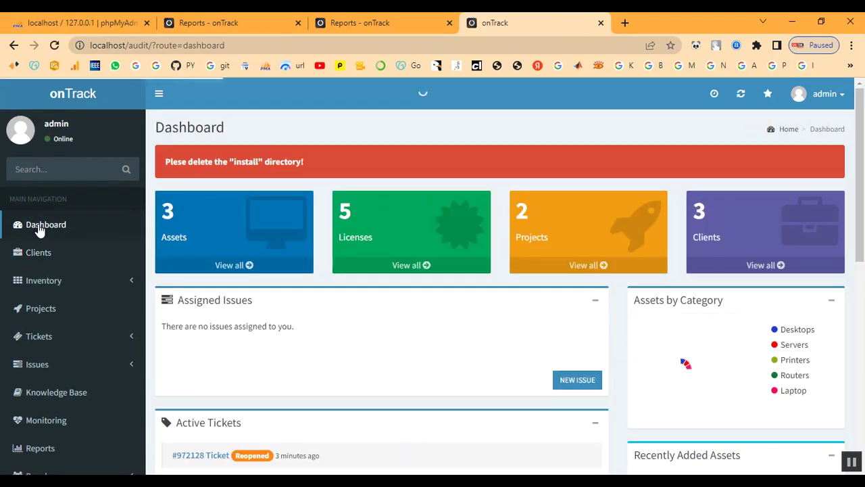
pyautogui.moveTo(658, 366)
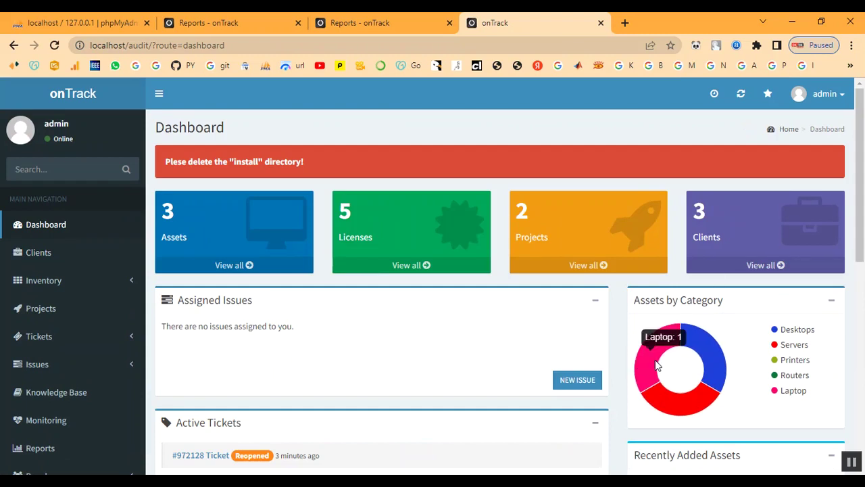
pyautogui.scroll(-4, 425, 329)
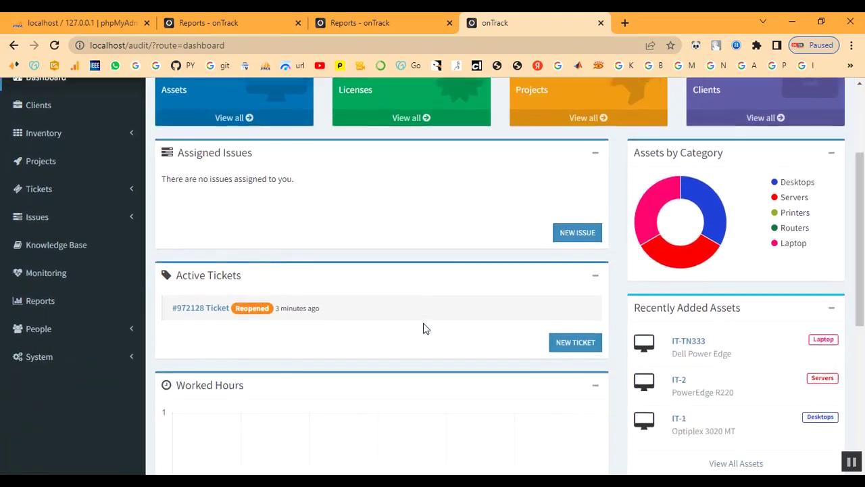
pyautogui.scroll(1, 389, 311)
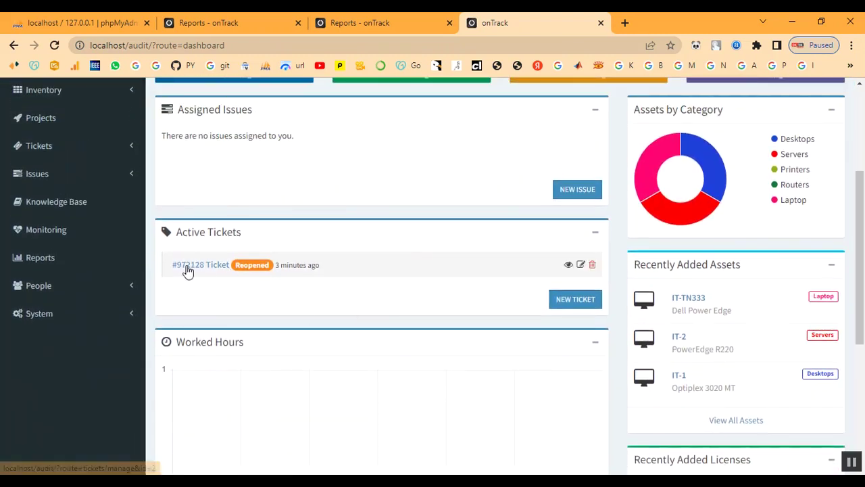
pyautogui.scroll(2, 318, 280)
pyautogui.scroll(-6, 321, 281)
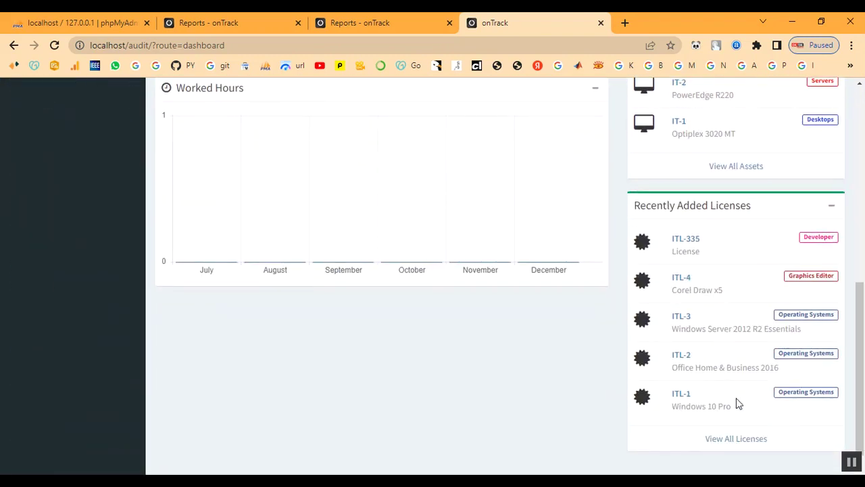
pyautogui.scroll(2, 747, 446)
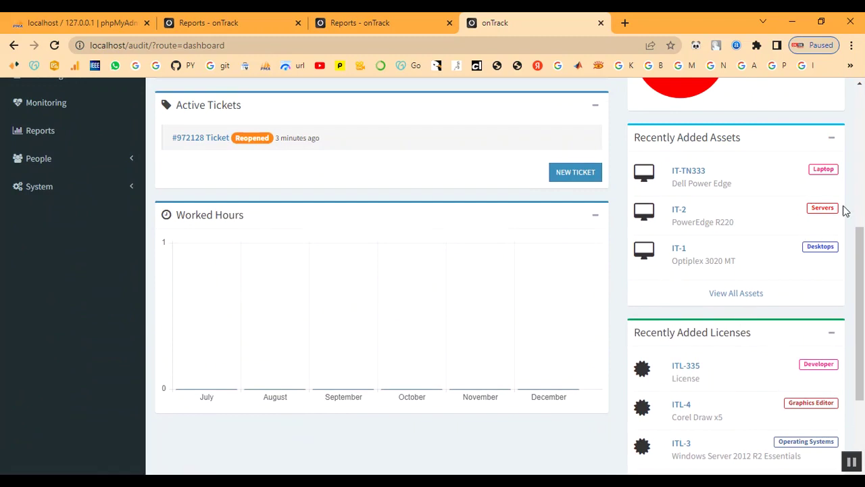
pyautogui.scroll(5, 533, 280)
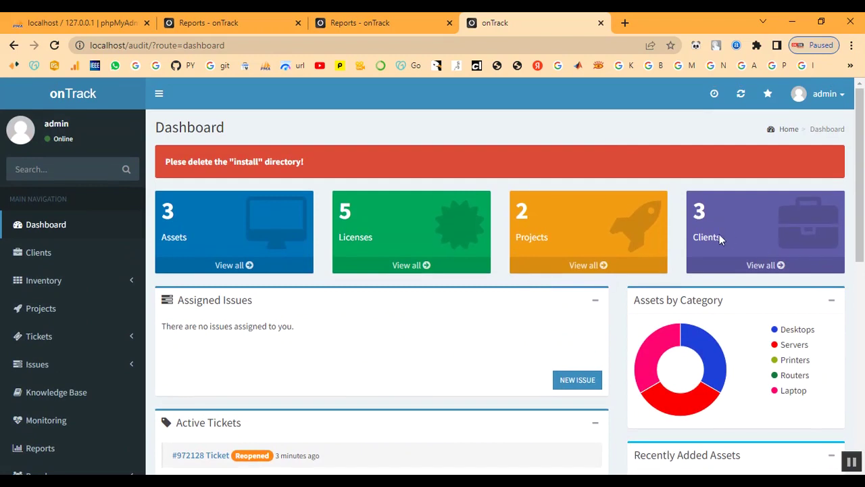
pyautogui.scroll(-2, 251, 286)
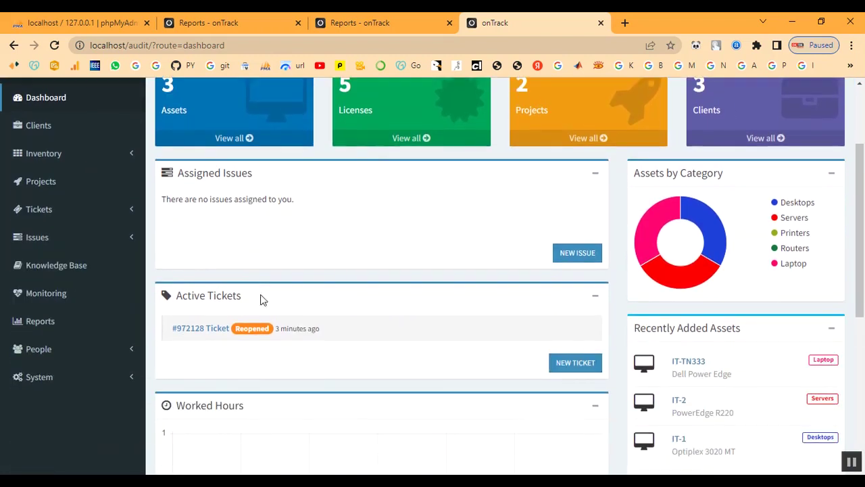
pyautogui.moveTo(583, 332)
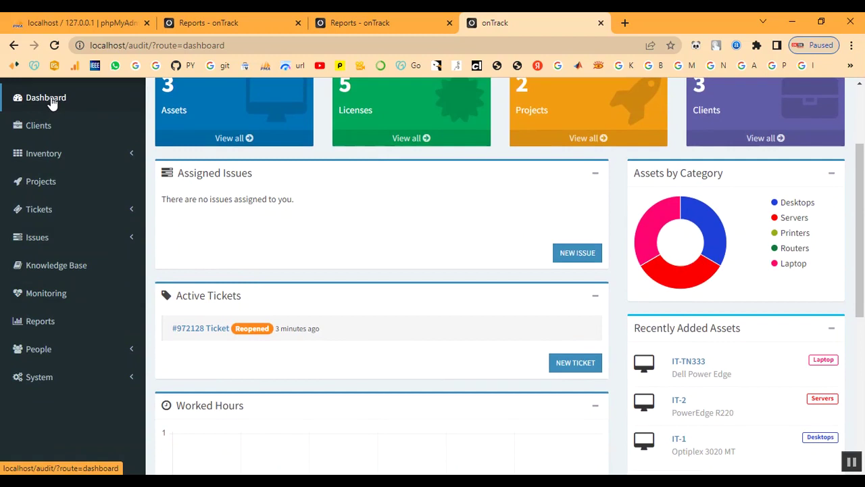
pyautogui.scroll(-5, 536, 431)
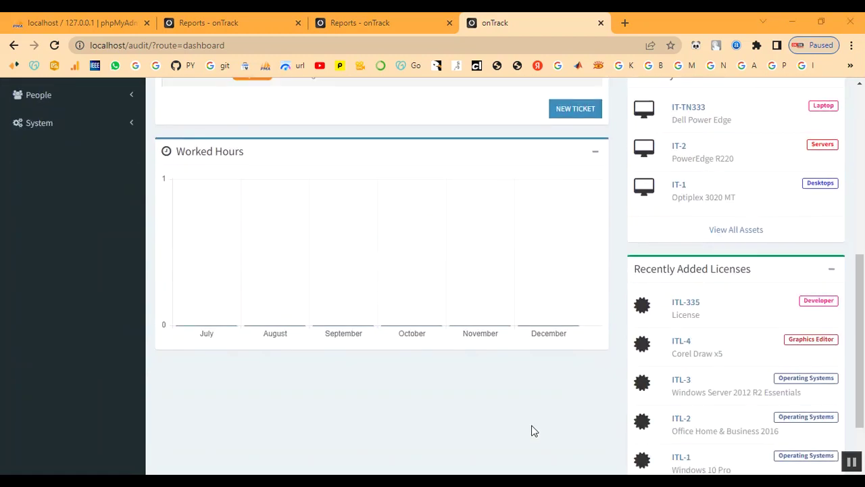
pyautogui.scroll(3, 532, 431)
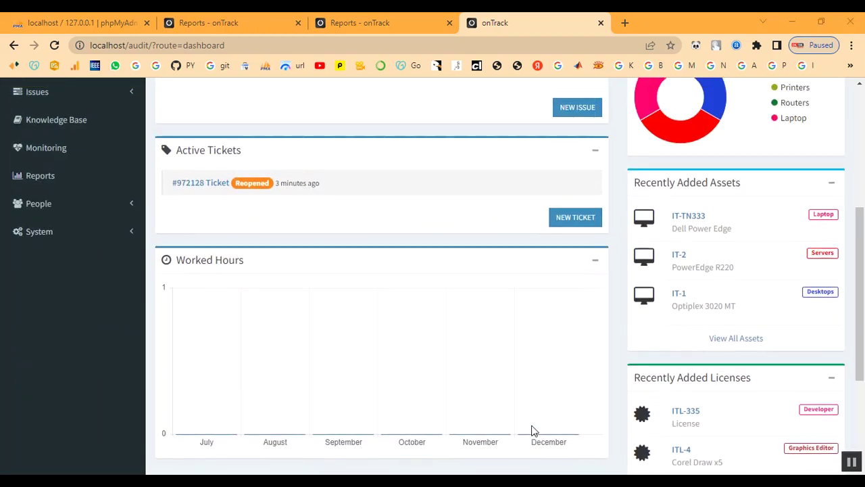